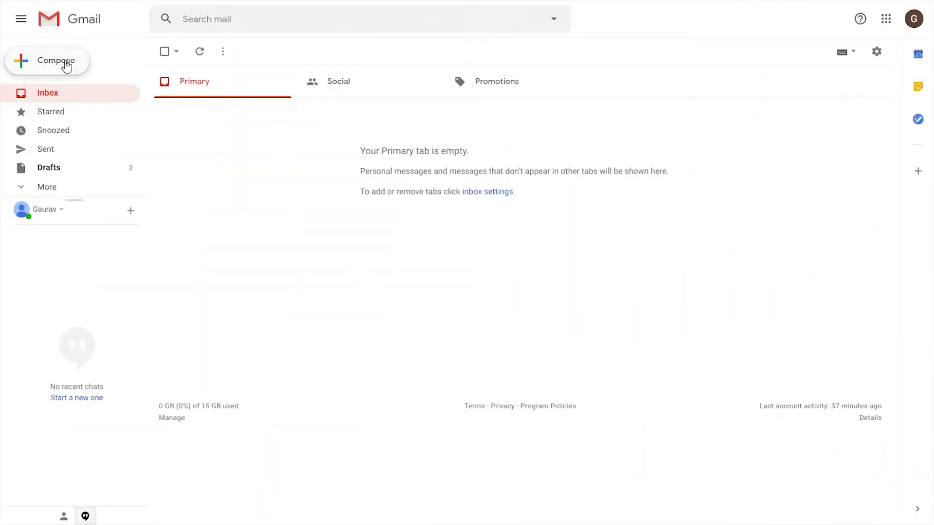
# Start a new message with the sample text "ghasgdyashd", enlarge the text and try the text colour options
pyautogui.click(56, 61)
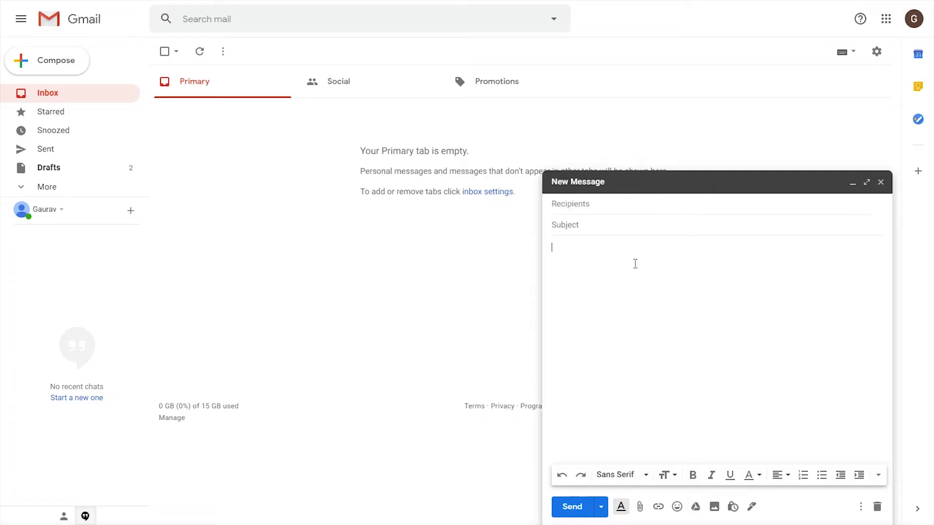
pyautogui.click(754, 481)
pyautogui.click(705, 412)
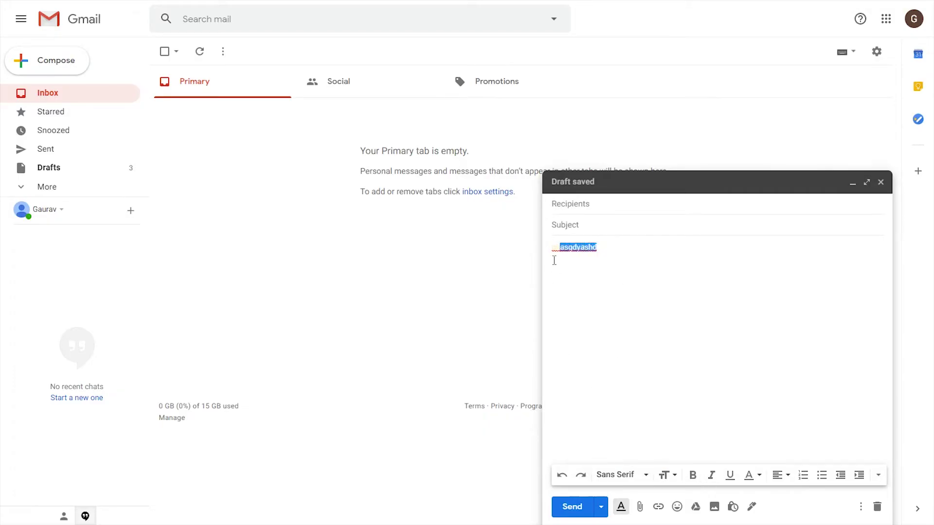
pyautogui.click(670, 475)
pyautogui.click(698, 466)
pyautogui.moveTo(682, 266); pyautogui.dragTo(570, 258)
pyautogui.click(753, 475)
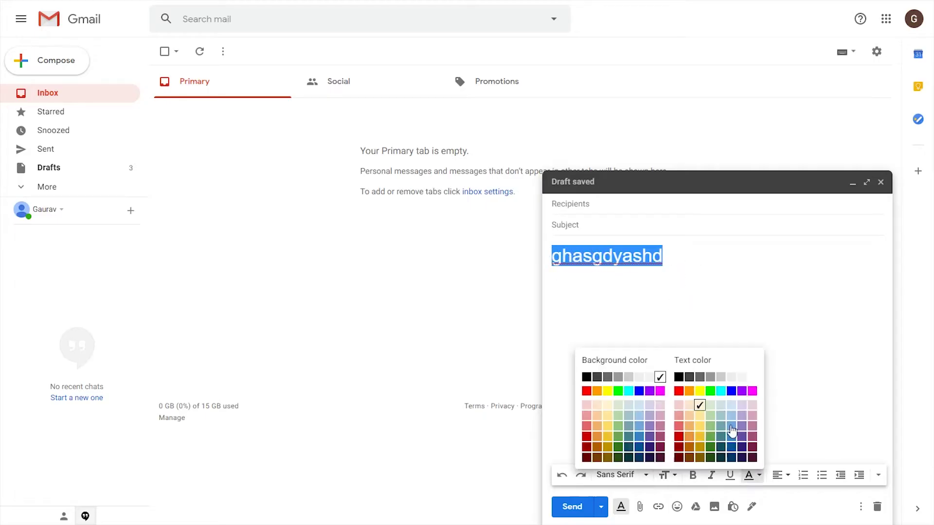
pyautogui.click(678, 273)
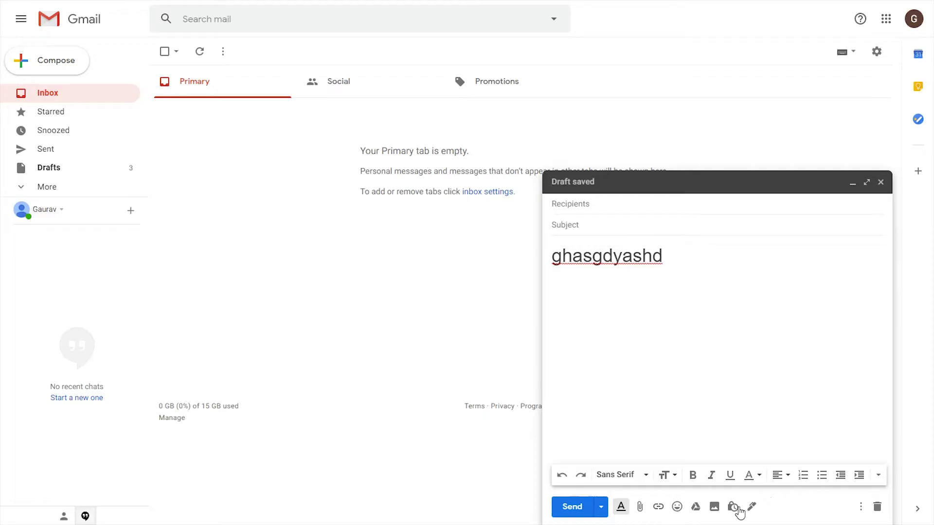
# Clear the sample text from the message and close the draft
pyautogui.hotkey('ctrl', 'a')
pyautogui.press('BackSpace')
pyautogui.press('Escape')
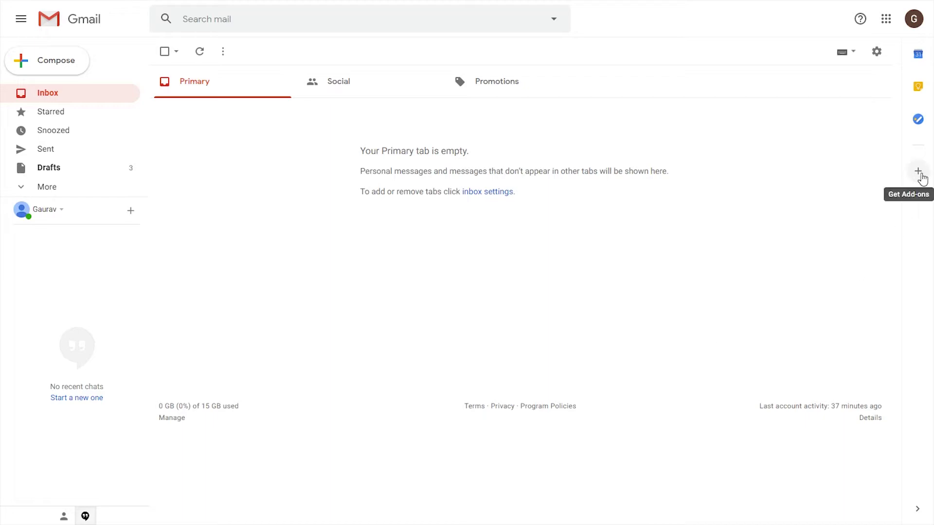
# Search the Gmail add-ons for "bee" and open the BEE Templates for Gmail listing to preview its images
pyautogui.click(919, 172)
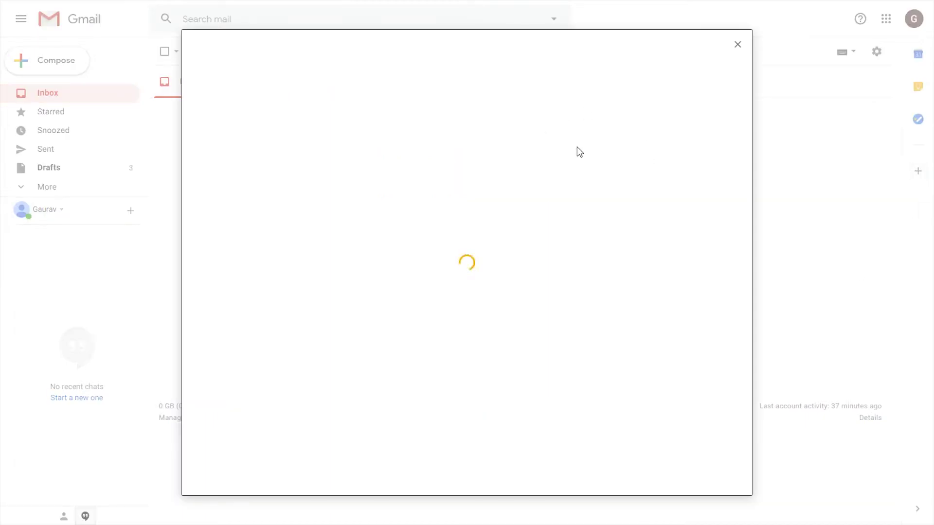
pyautogui.scroll(-3, 746, 111)
pyautogui.scroll(3, 746, 110)
pyautogui.click(484, 49)
pyautogui.write('bee')
pyautogui.click(493, 62)
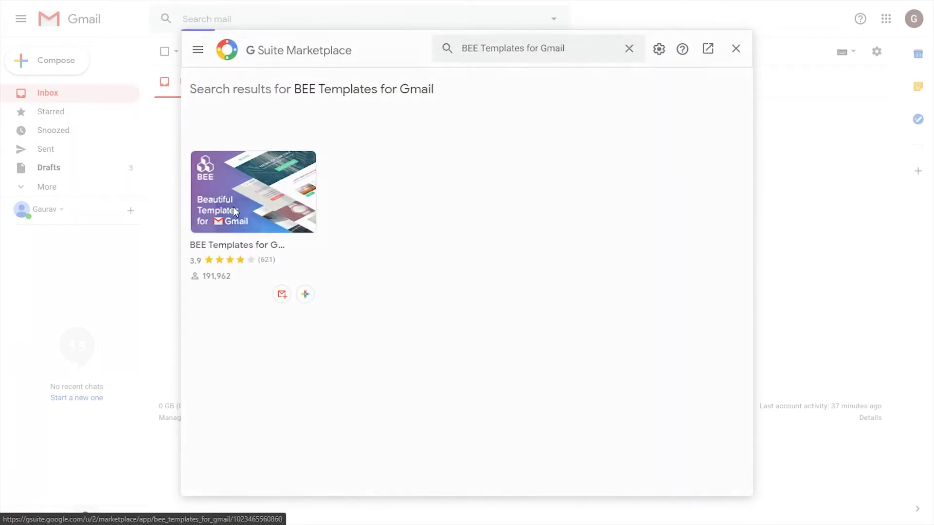
pyautogui.click(235, 211)
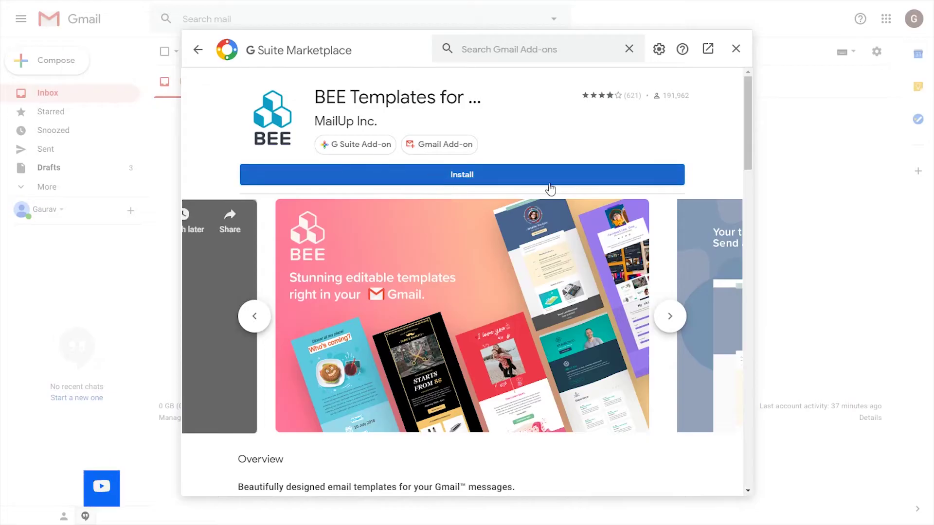
pyautogui.click(670, 317)
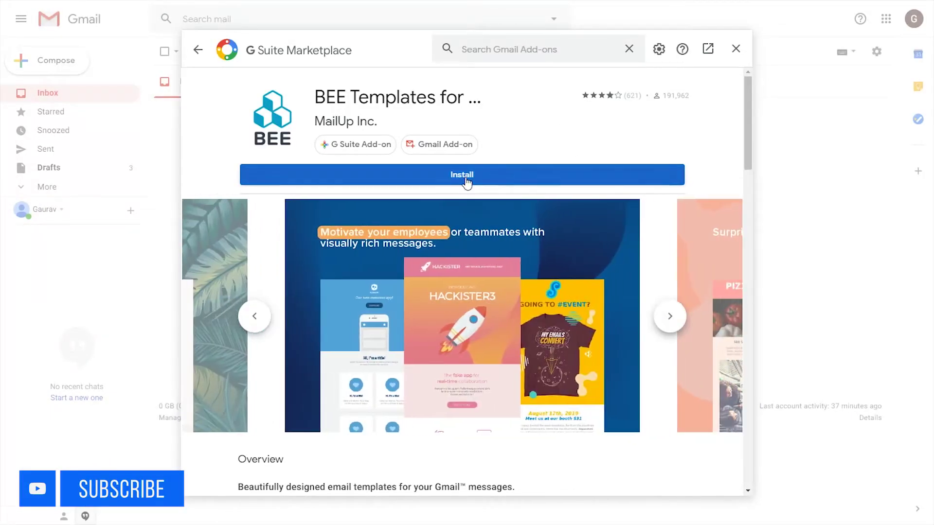
# Install BEE Templates for Gmail, signing in through another account with the account e-mail and password
pyautogui.click(468, 179)
pyautogui.click(541, 331)
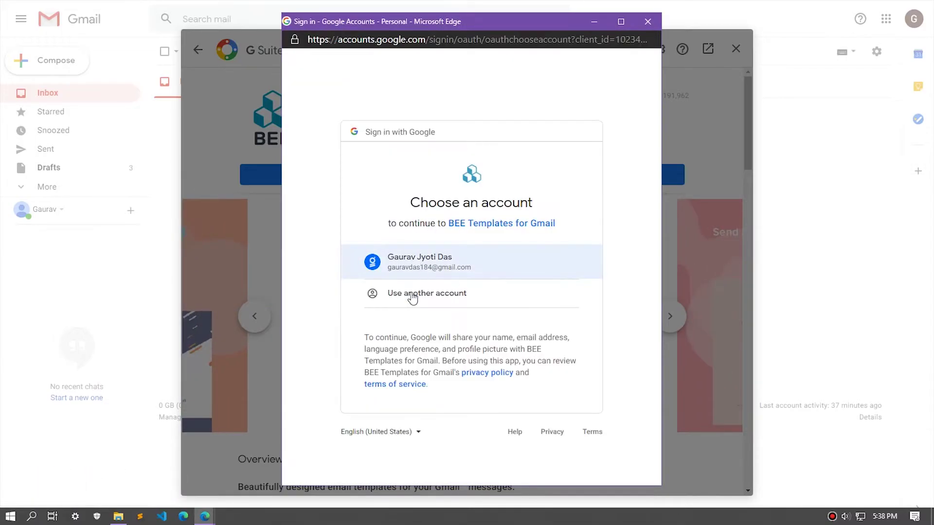
pyautogui.click(411, 294)
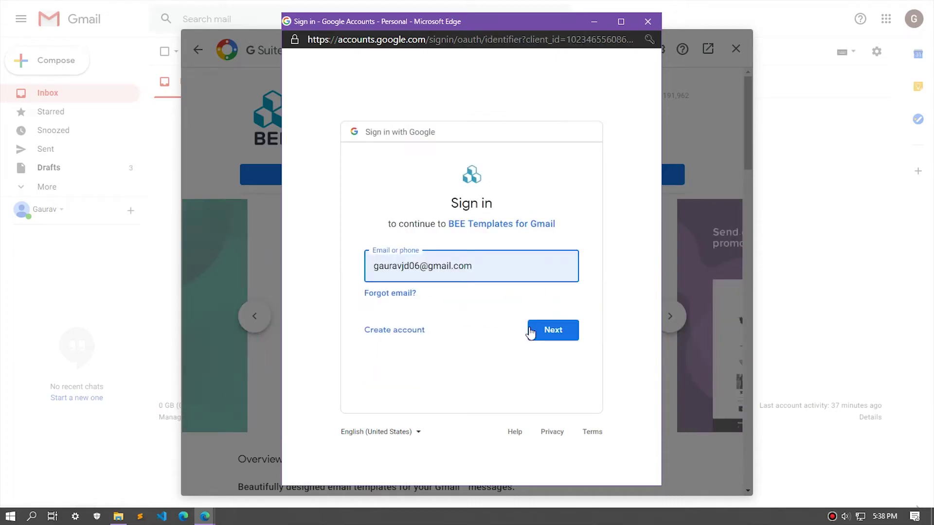
pyautogui.click(542, 330)
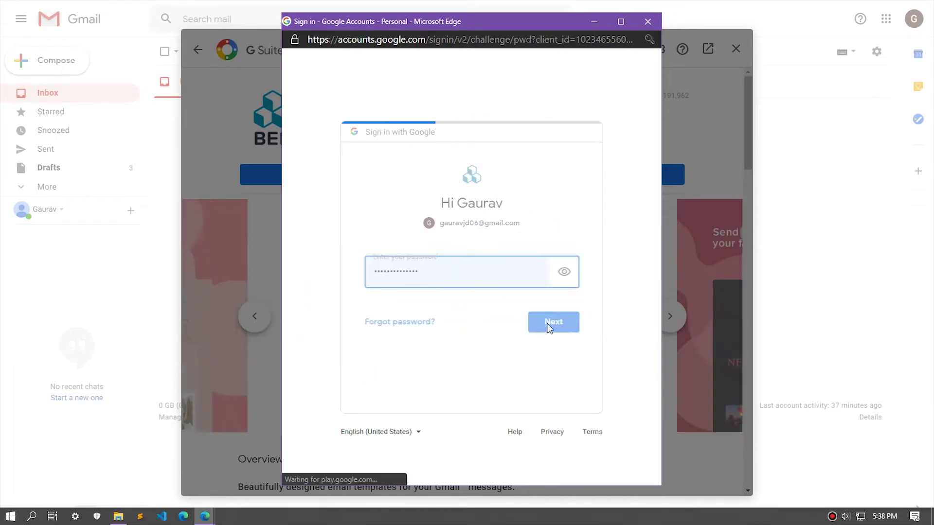
pyautogui.click(555, 326)
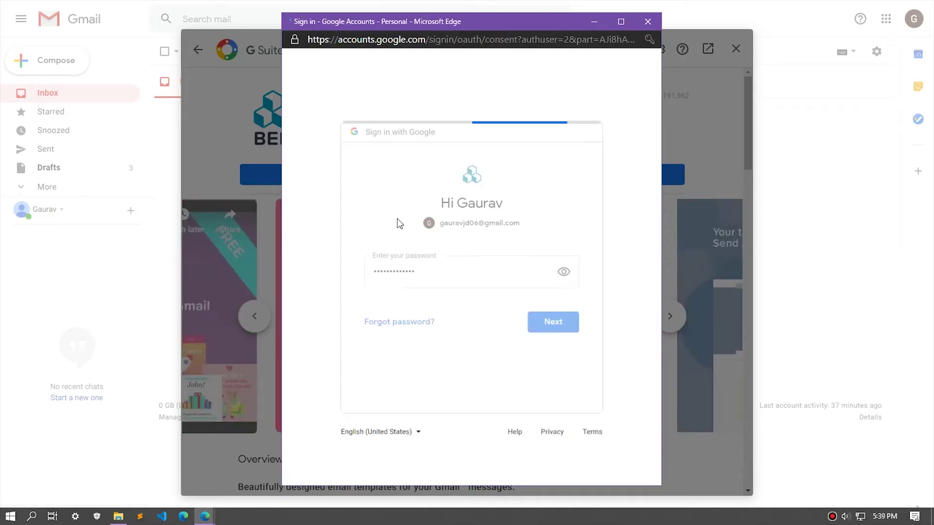
# Allow BEE Templates for Gmail to access the account, and close the installation notices and the marketplace
pyautogui.scroll(-2, 574, 431)
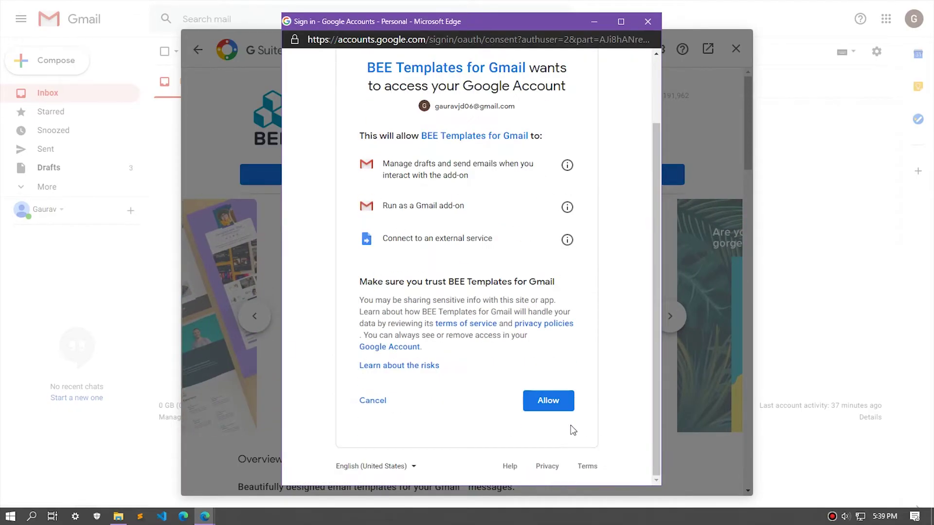
pyautogui.click(555, 412)
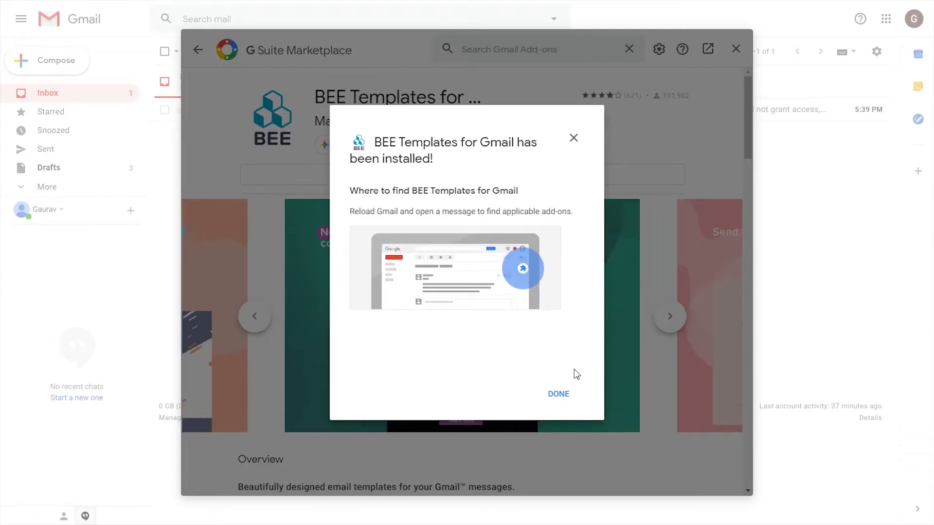
pyautogui.click(558, 394)
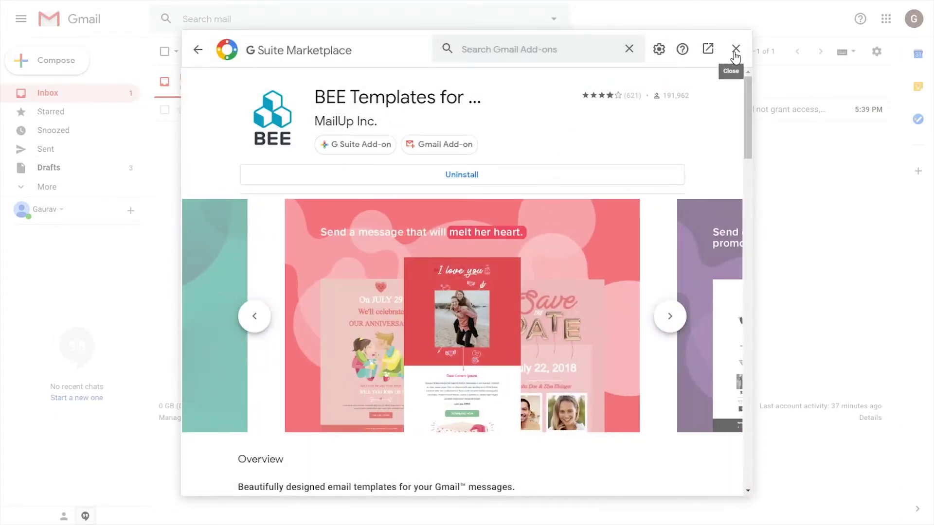
pyautogui.click(735, 49)
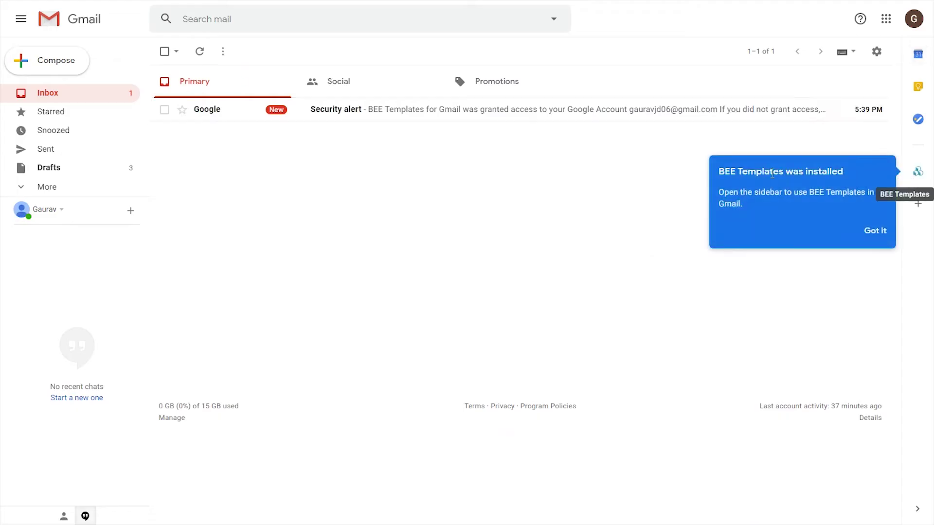
pyautogui.click(873, 228)
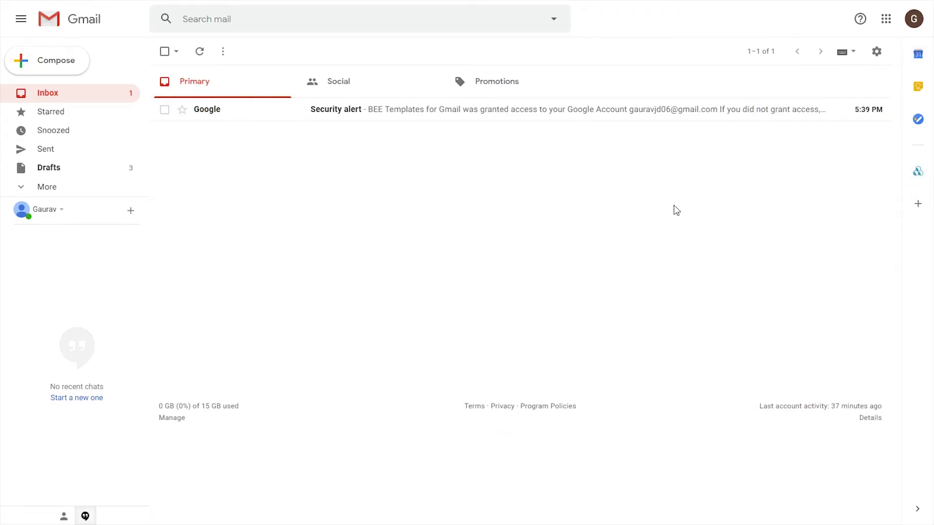
# Start a new message, expand its compose window to the large view and open BEE Templates in it
pyautogui.click(51, 53)
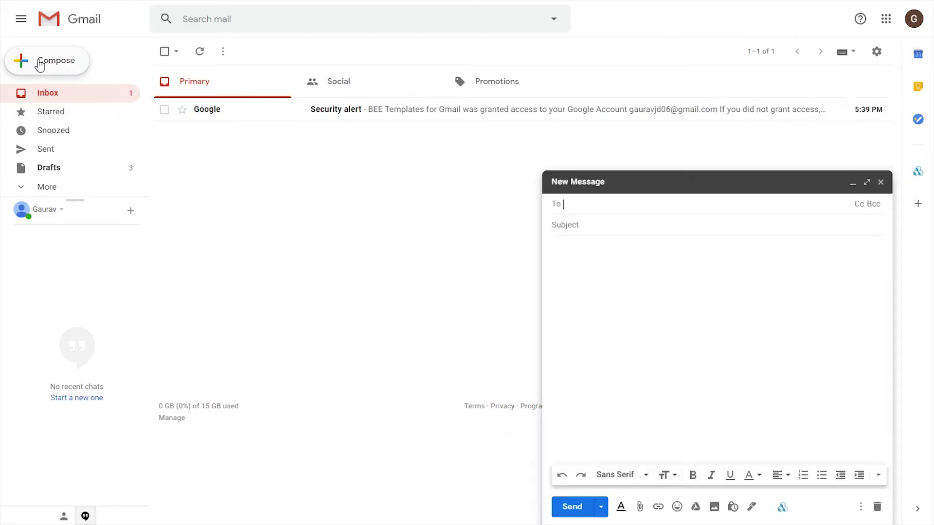
pyautogui.click(863, 178)
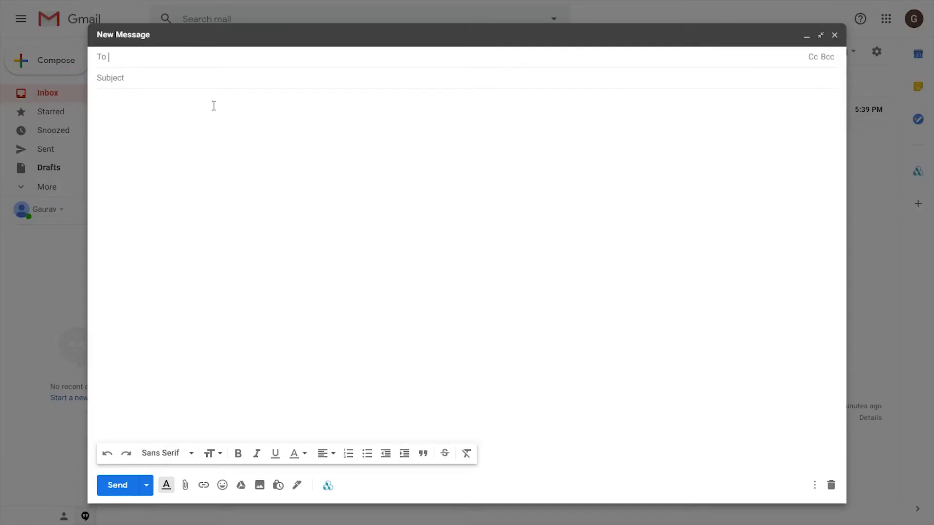
pyautogui.click(327, 487)
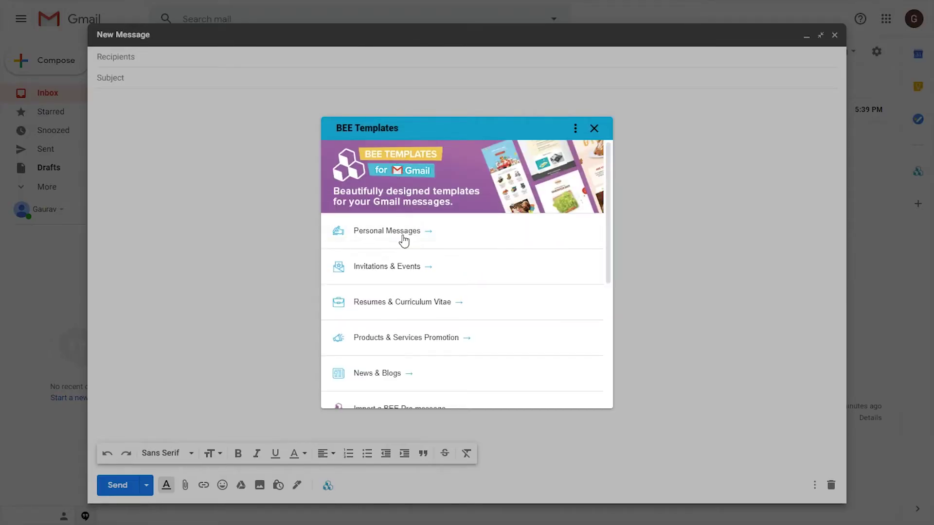
# Browse the BEE template categories and open Personal Messages
pyautogui.scroll(-1, 457, 238)
pyautogui.scroll(-4, 457, 239)
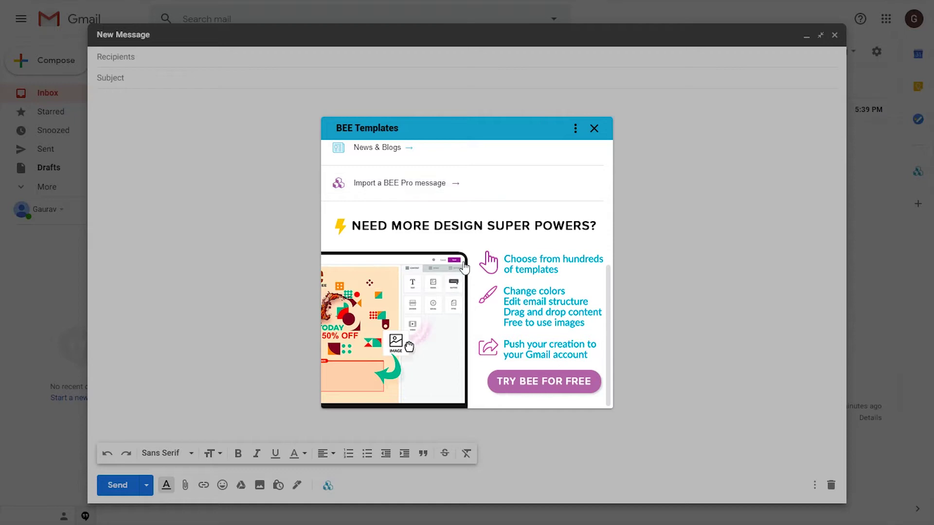
pyautogui.scroll(2, 444, 210)
pyautogui.scroll(2, 428, 210)
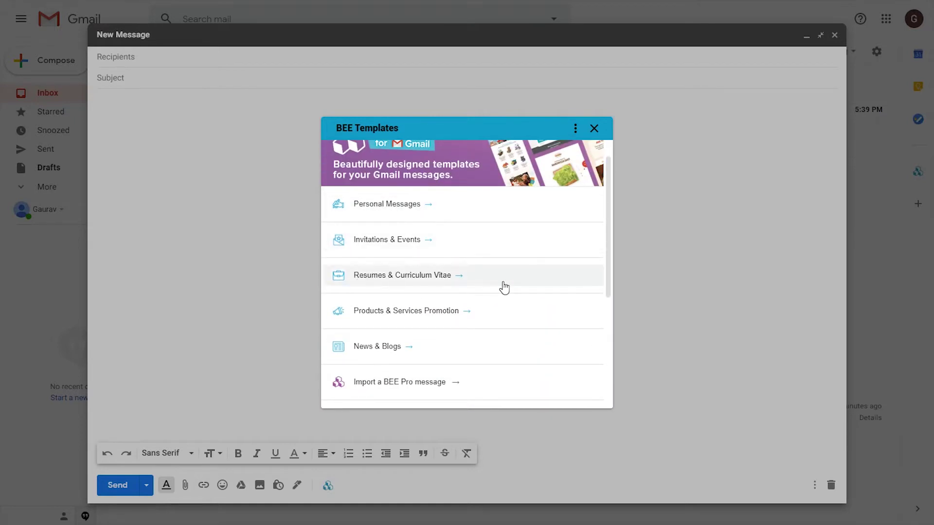
pyautogui.scroll(1, 432, 255)
pyautogui.click(383, 233)
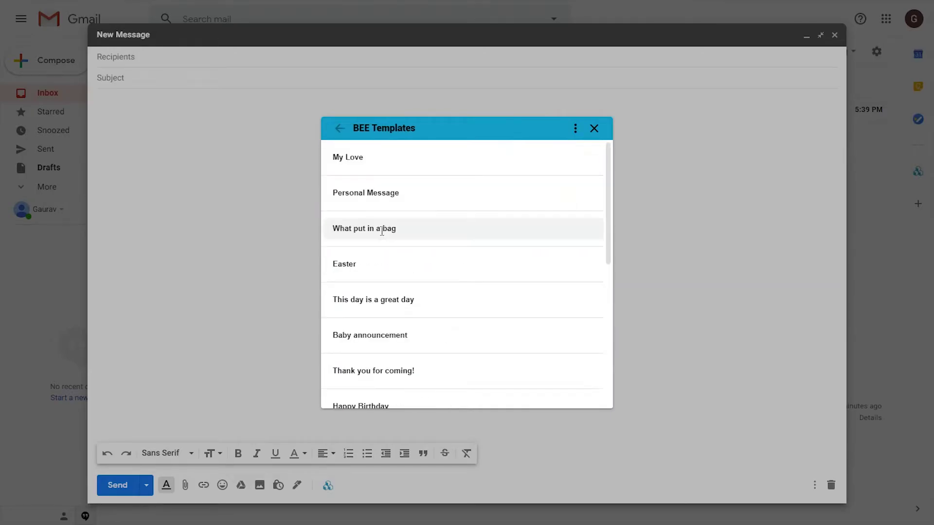
# Browse the personal message previews and insert the Happy Birthday template into the message
pyautogui.click(347, 167)
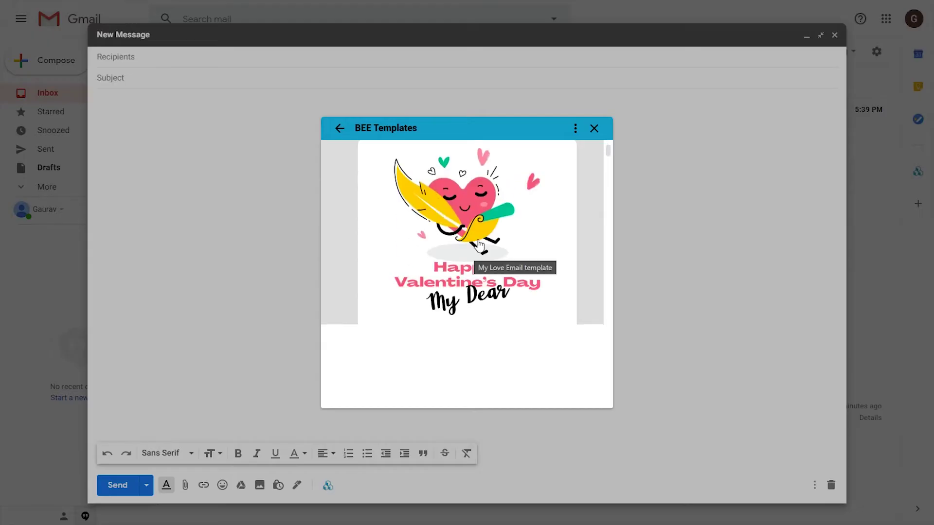
pyautogui.scroll(-12, 412, 256)
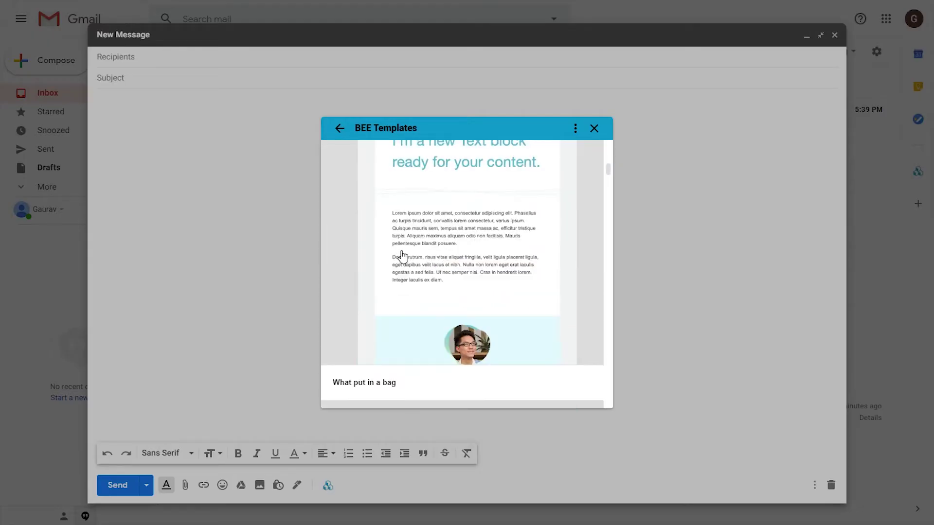
pyautogui.scroll(-15, 447, 307)
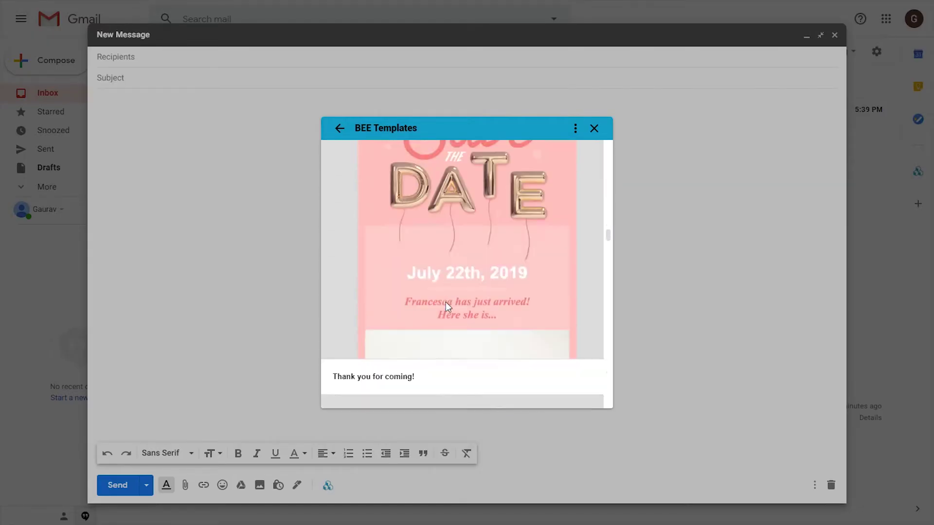
pyautogui.scroll(-1, 380, 267)
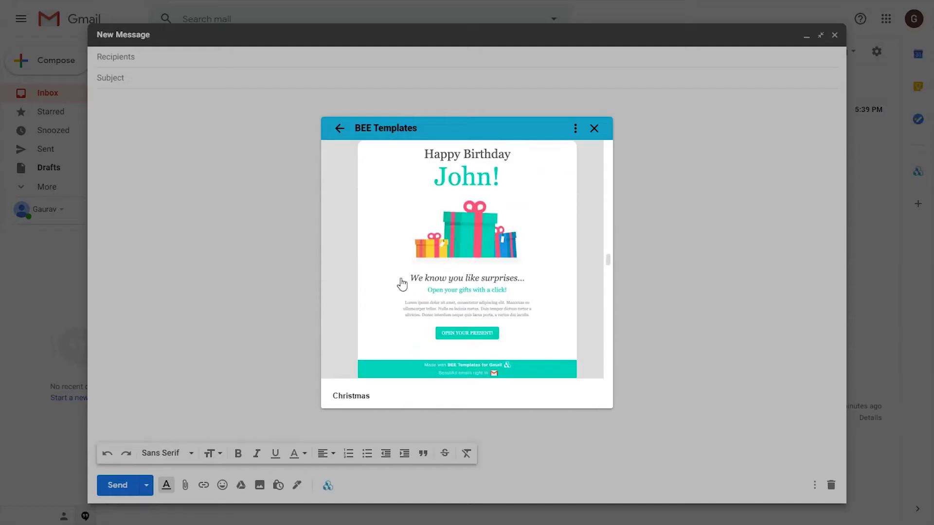
pyautogui.click(462, 275)
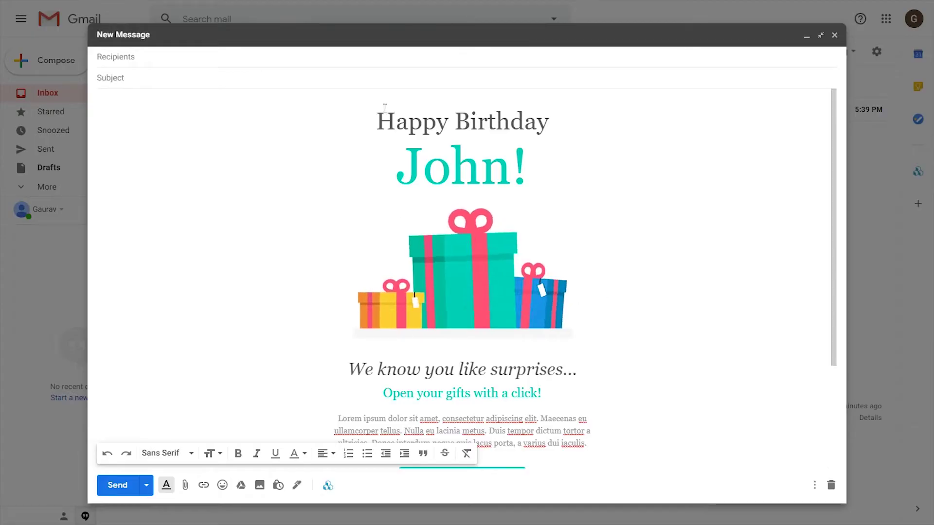
# Replace the sample first name in the birthday heading with the recipient's first name, keeping the exclamation mark
pyautogui.moveTo(504, 168); pyautogui.dragTo(408, 165)
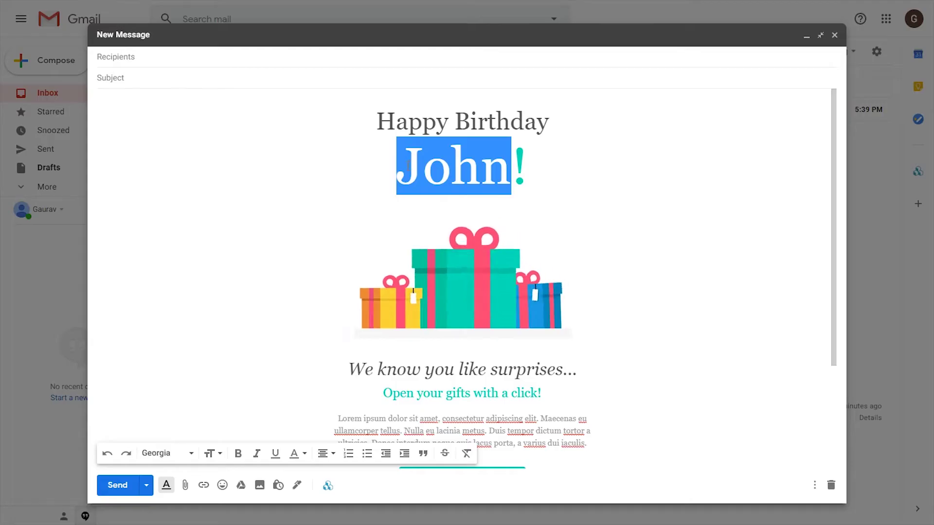
pyautogui.write('Dav')
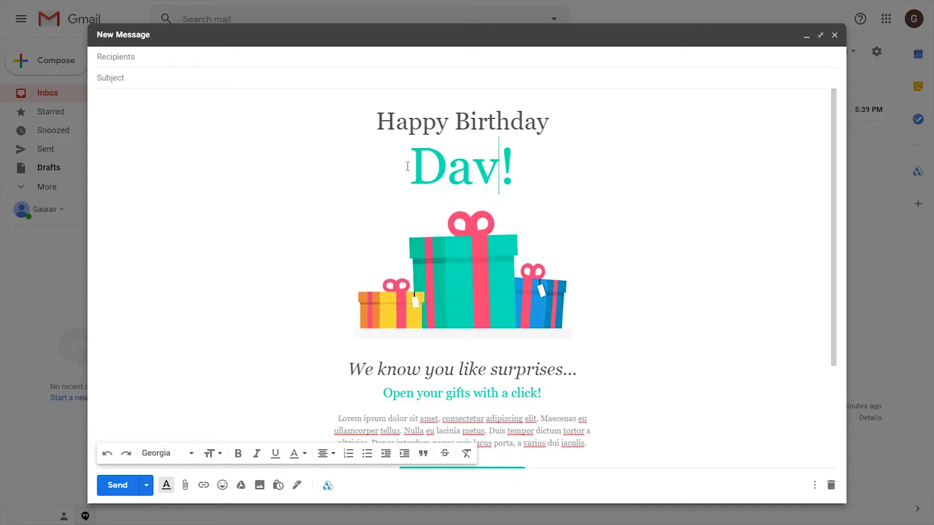
pyautogui.write('id')
# Change the display text of the present button's link to "OPEN YOUR GIFT!" and save the link
pyautogui.scroll(-3, 489, 265)
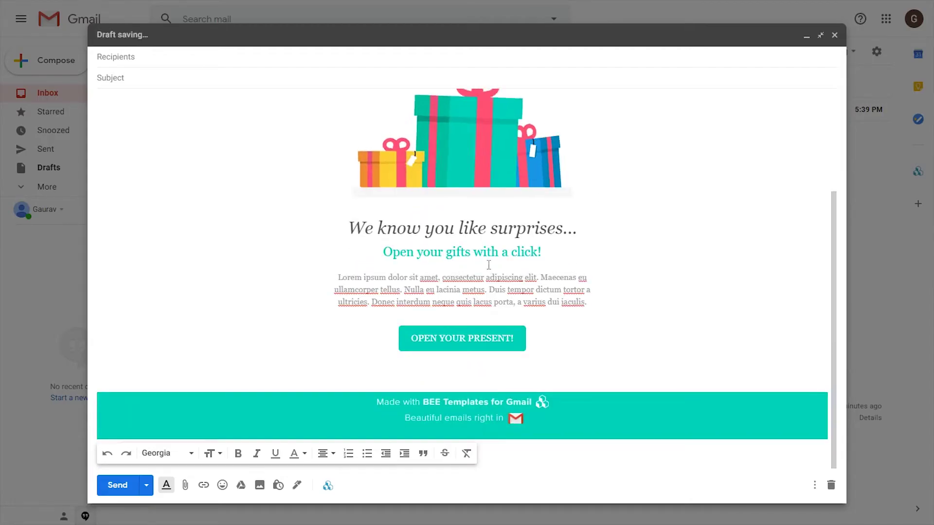
pyautogui.click(349, 228)
pyautogui.click(444, 228)
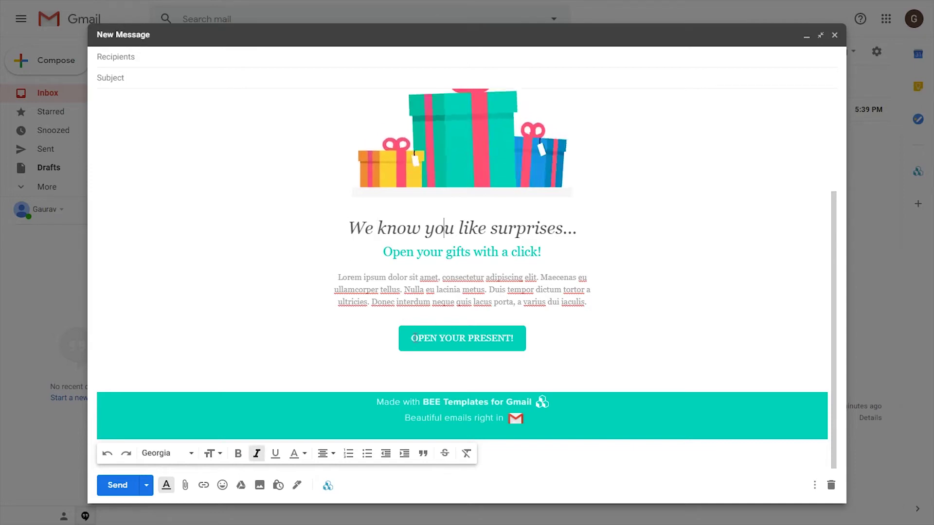
pyautogui.moveTo(423, 338); pyautogui.dragTo(515, 365)
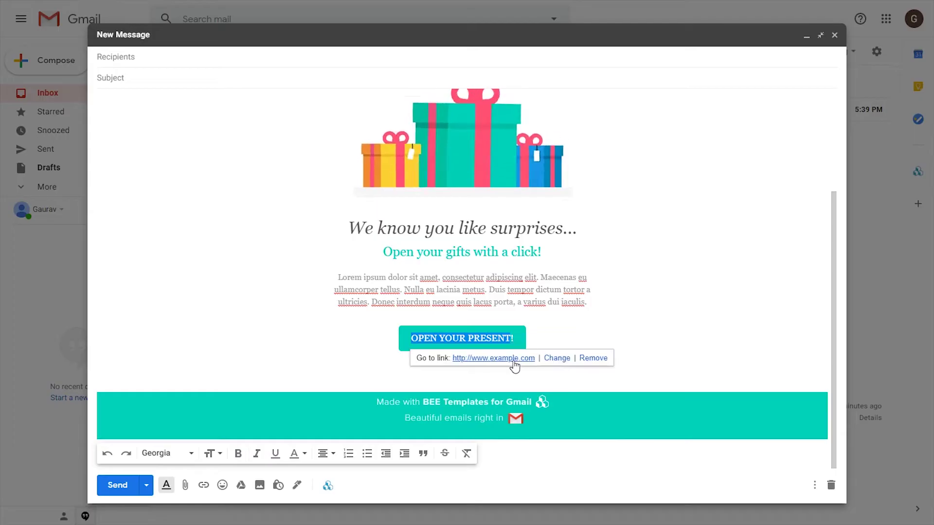
pyautogui.click(557, 359)
pyautogui.click(552, 229)
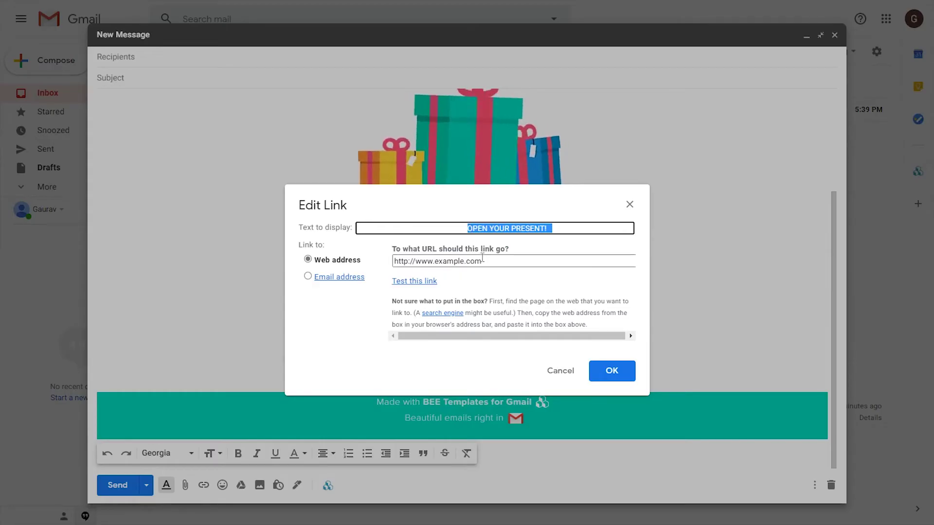
pyautogui.write('O')
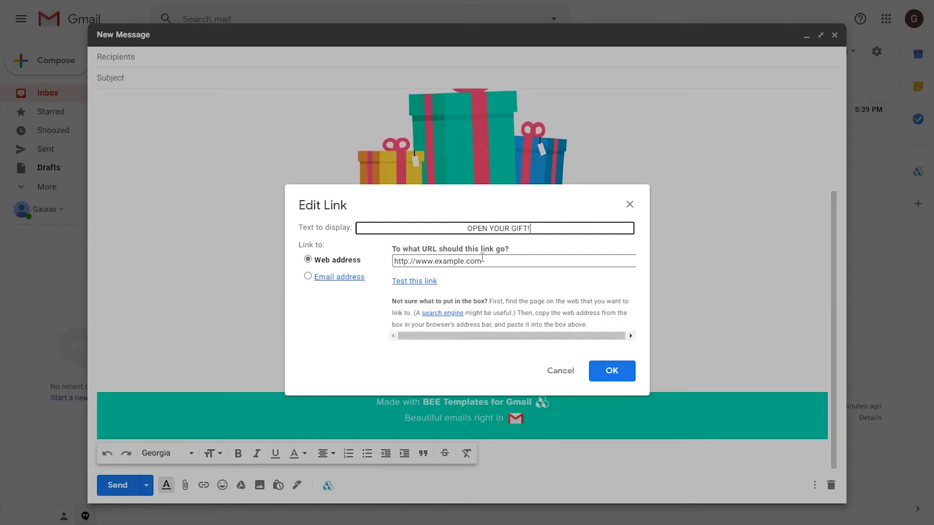
pyautogui.press('Tab')
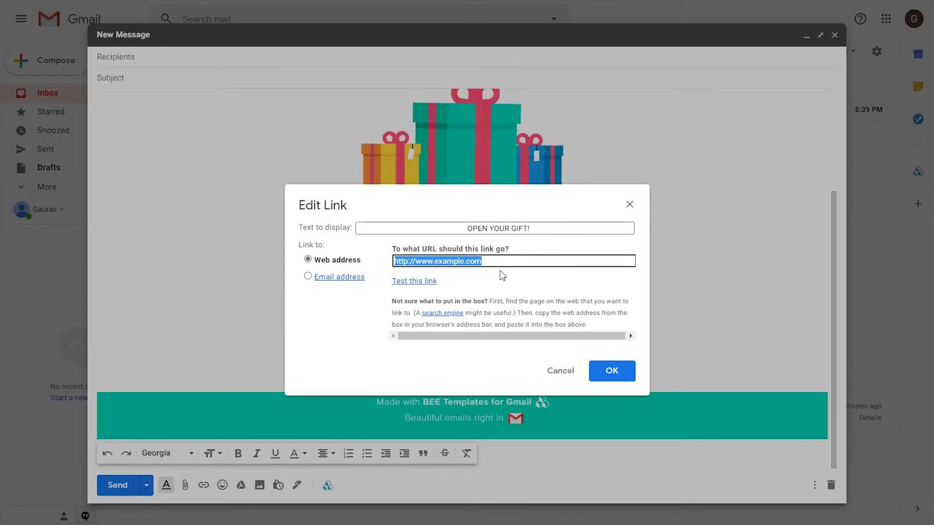
pyautogui.click(610, 371)
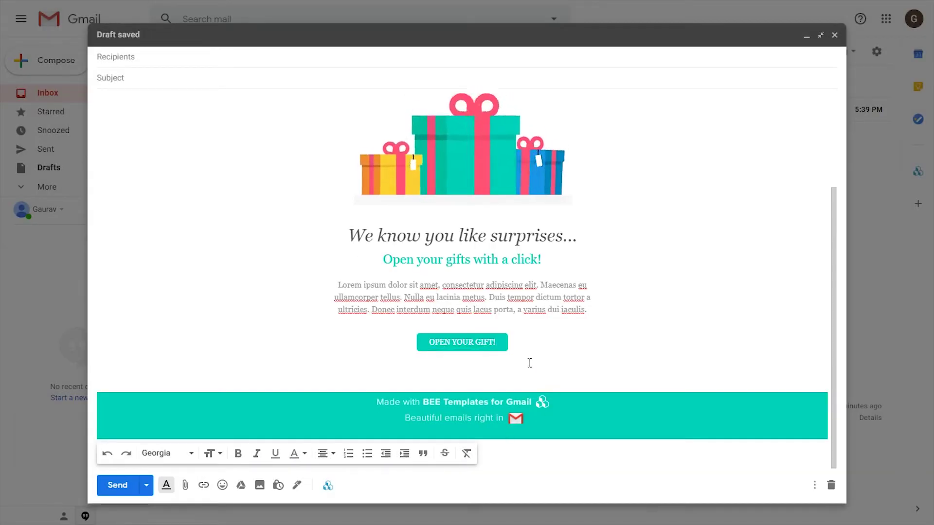
# Recolour the recipient's name in the birthday heading, including its exclamation mark, to red
pyautogui.scroll(3, 515, 317)
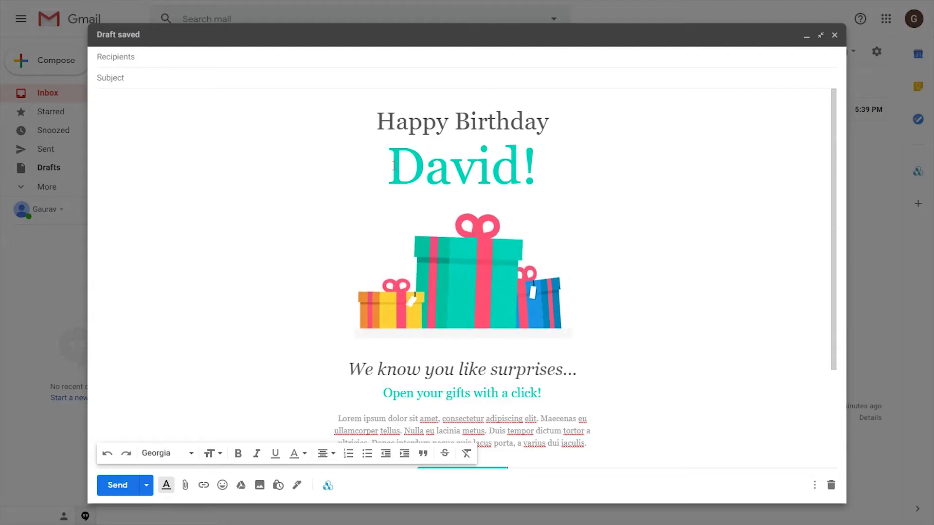
pyautogui.tripleClick(419, 165)
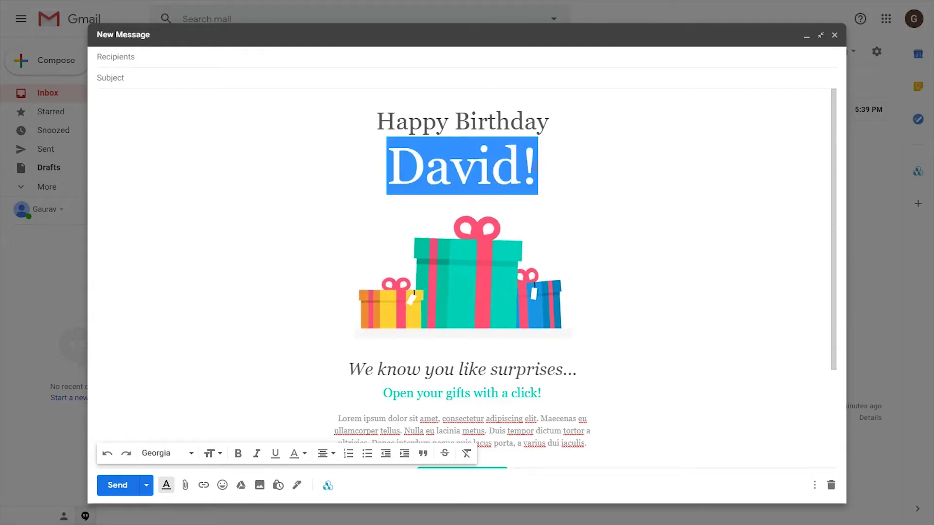
pyautogui.click(300, 456)
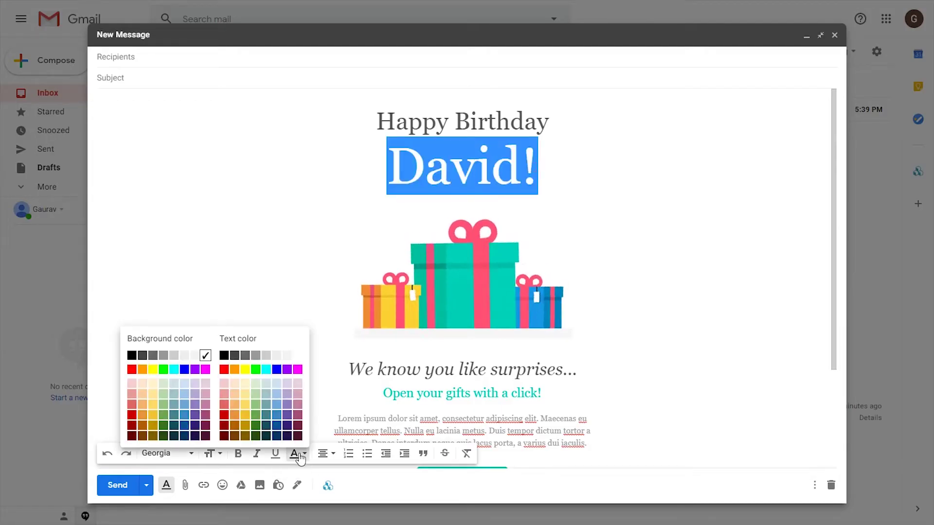
pyautogui.click(224, 370)
pyautogui.click(538, 225)
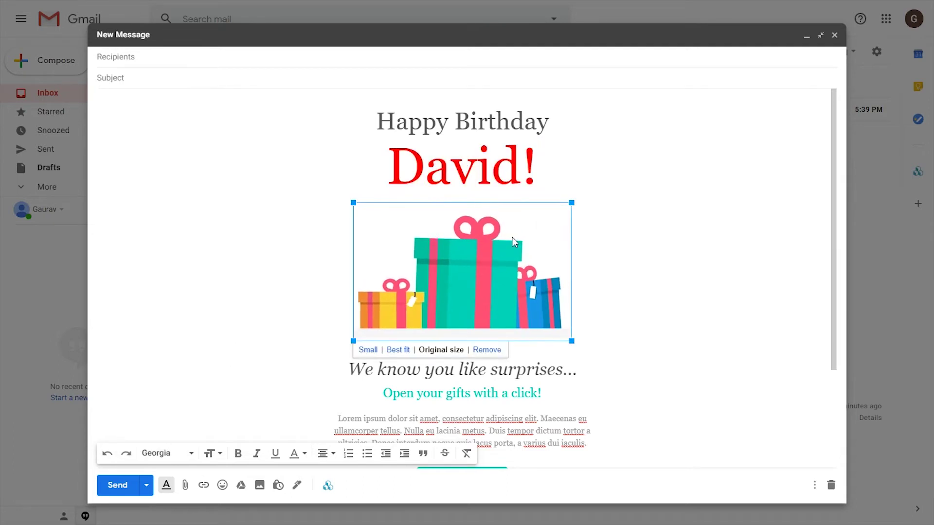
# Recolour the line "Open your gifts with a click!" below the gift picture to red
pyautogui.scroll(-1, 414, 341)
pyautogui.scroll(-2, 415, 340)
pyautogui.moveTo(388, 258); pyautogui.dragTo(540, 258)
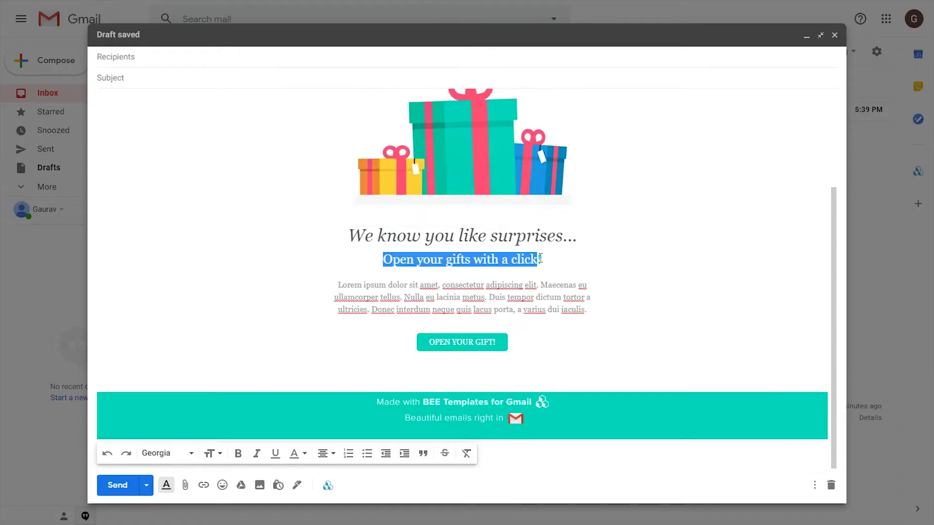
pyautogui.click(302, 455)
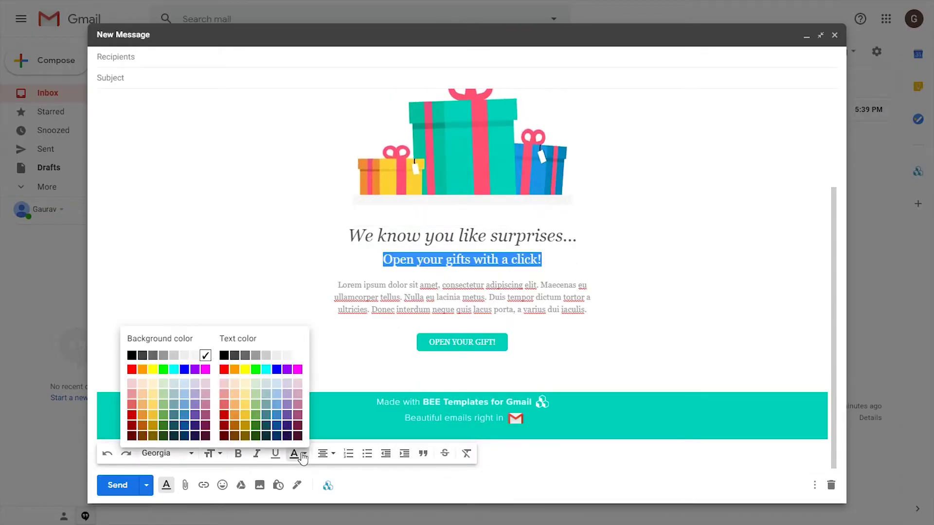
pyautogui.click(224, 370)
pyautogui.click(408, 349)
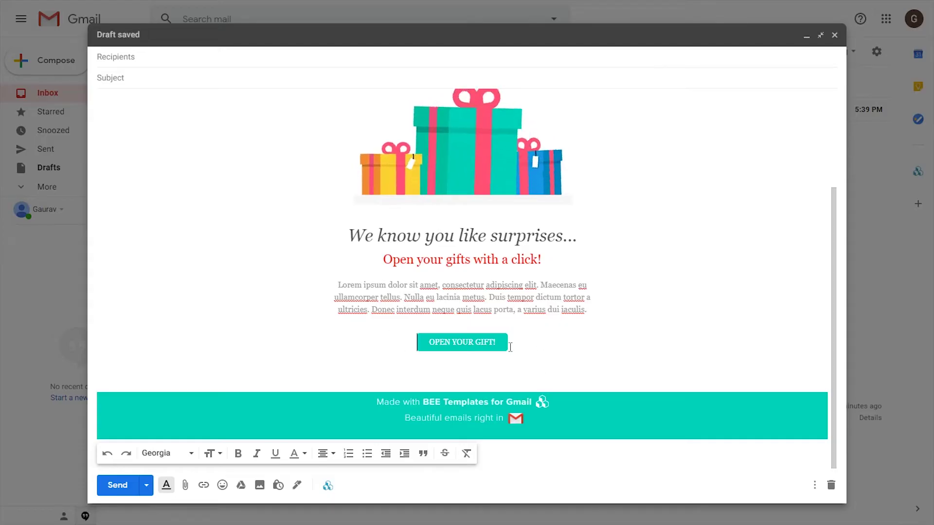
pyautogui.click(408, 354)
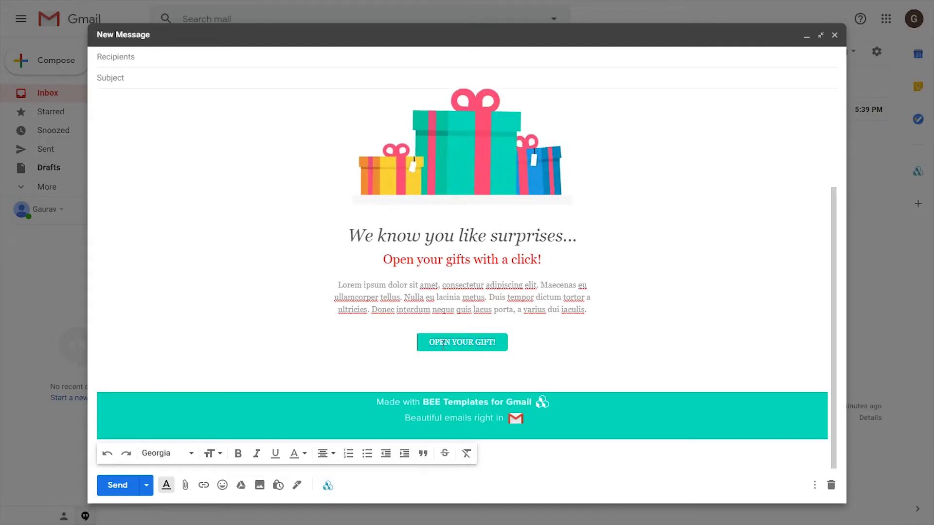
# Remove the "Made with BEE Templates for Gmail" image from the message's footer band
pyautogui.click(538, 427)
pyautogui.click(589, 392)
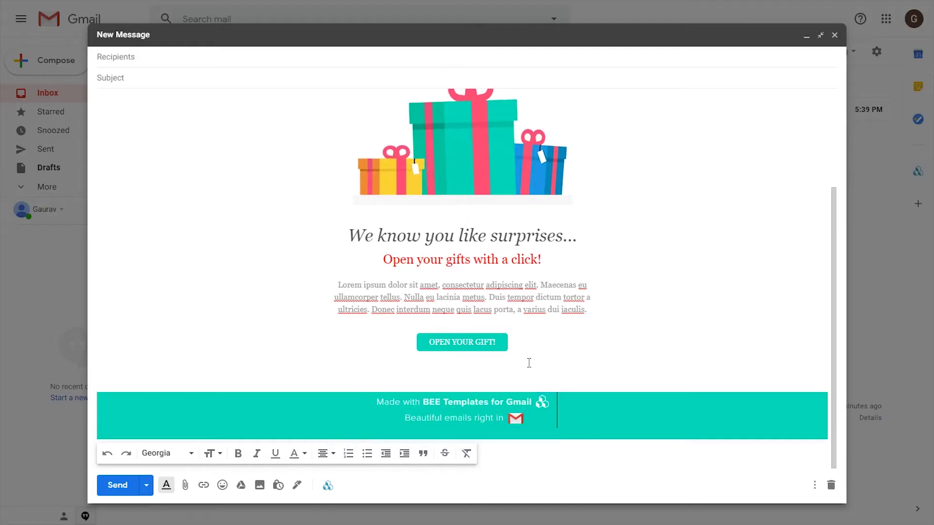
pyautogui.click(516, 414)
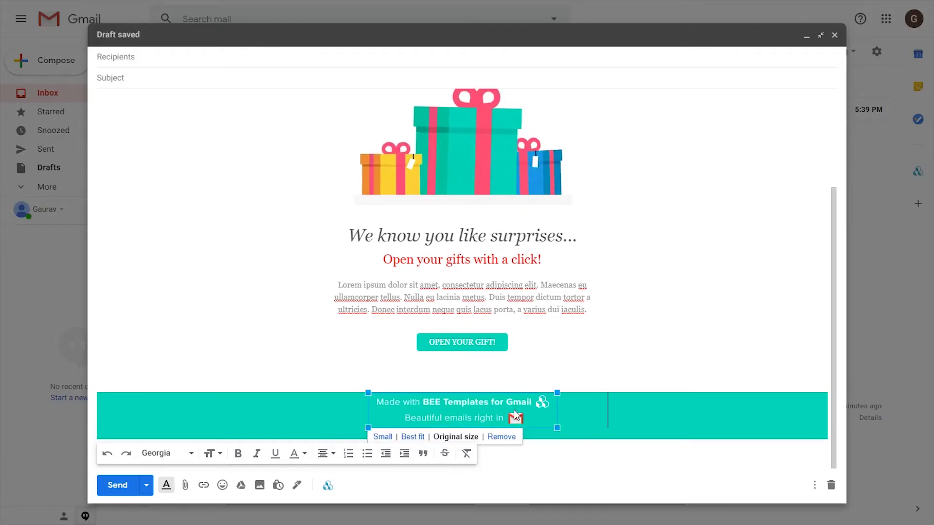
pyautogui.click(501, 437)
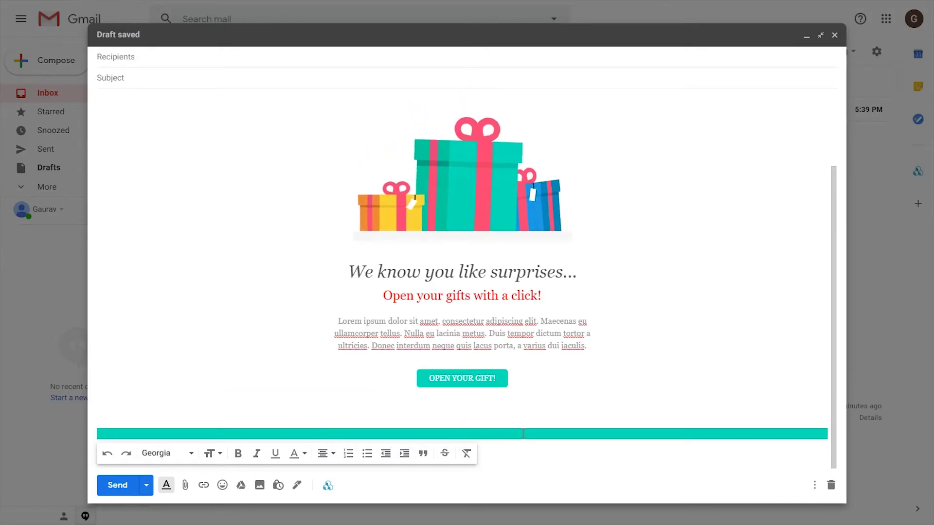
# Address the birthday message to the suggested recipient's e-mail address and send it
pyautogui.scroll(3, 521, 311)
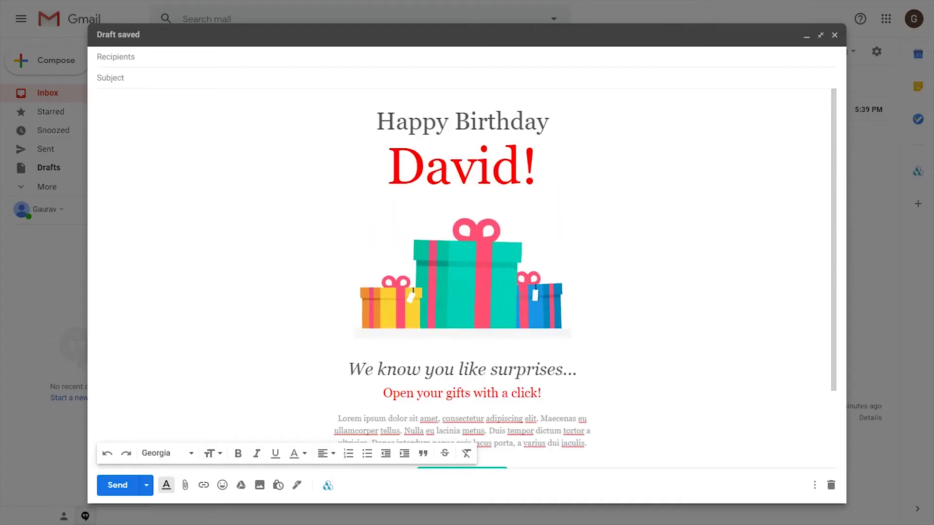
pyautogui.click(135, 57)
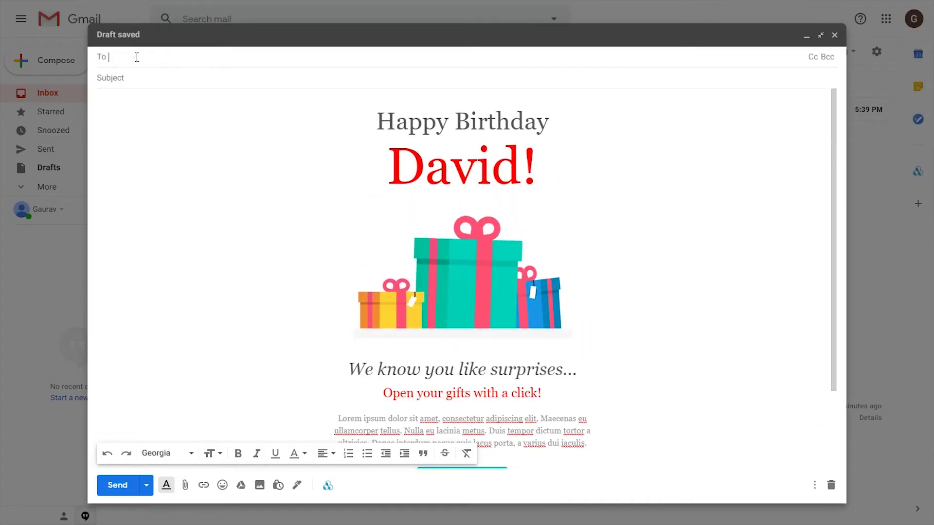
pyautogui.write('gaurav')
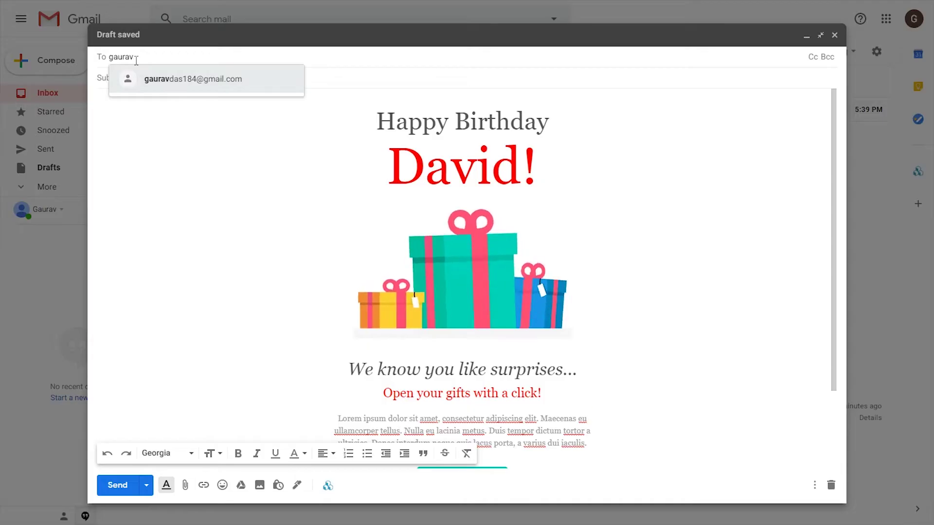
pyautogui.click(161, 79)
pyautogui.click(124, 490)
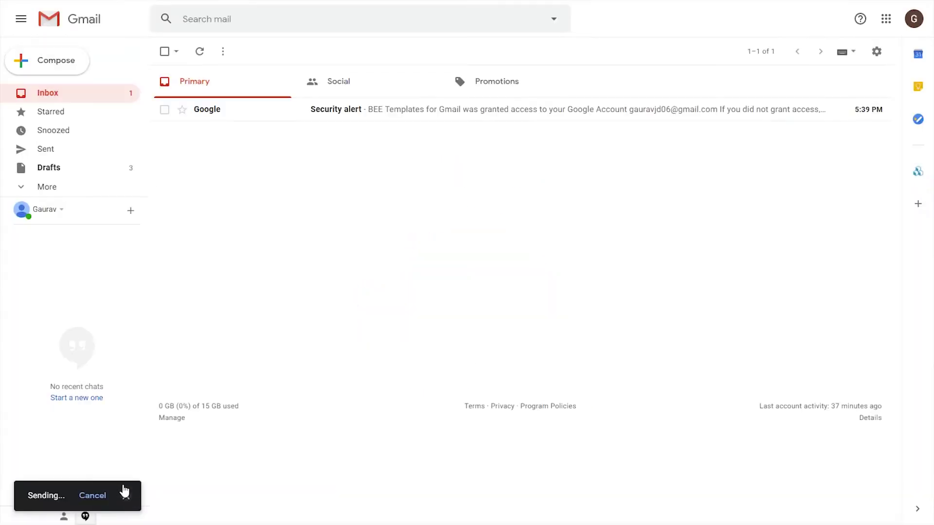
# Open the sent birthday message and examine its layout from the heading down to the footer
pyautogui.click(156, 497)
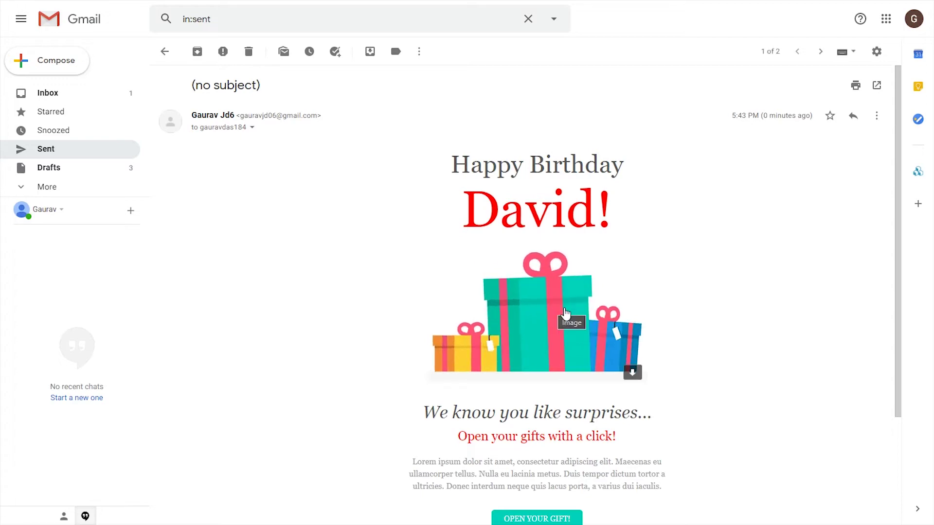
pyautogui.scroll(-3, 517, 296)
pyautogui.scroll(3, 434, 377)
pyautogui.scroll(-3, 562, 296)
pyautogui.scroll(3, 419, 279)
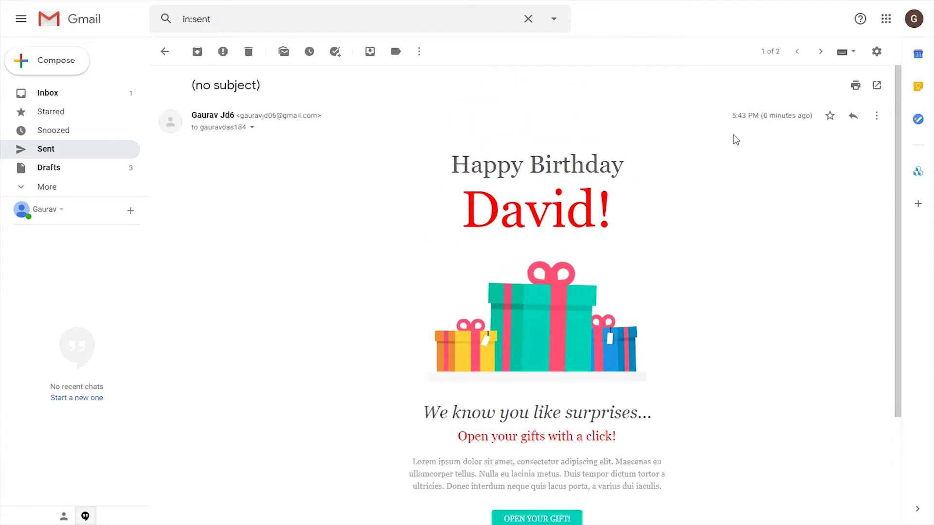
pyautogui.click(528, 19)
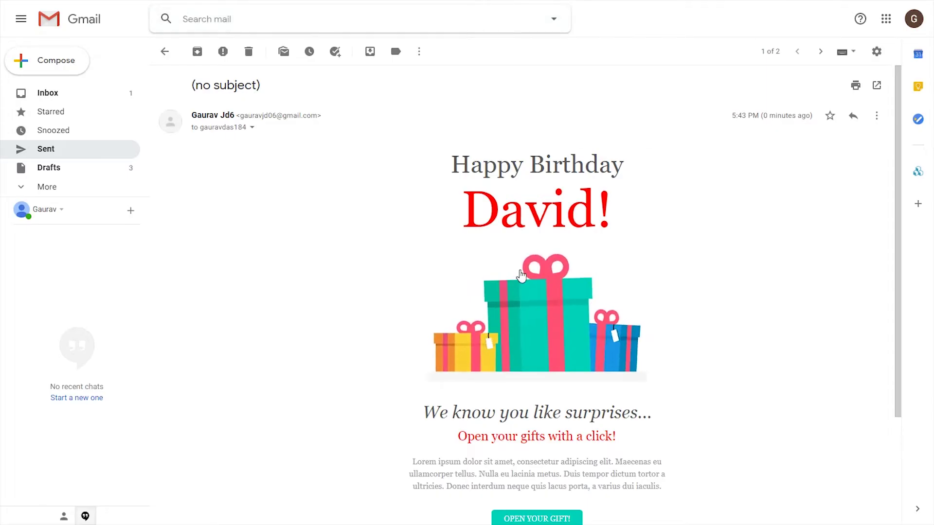
pyautogui.scroll(-3, 530, 262)
pyautogui.scroll(3, 531, 273)
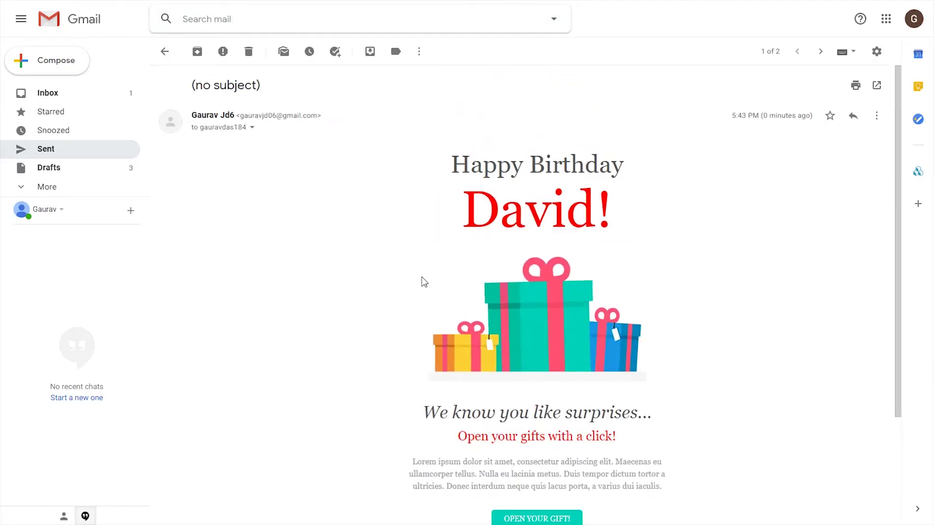
pyautogui.scroll(-1, 503, 243)
pyautogui.scroll(1, 384, 218)
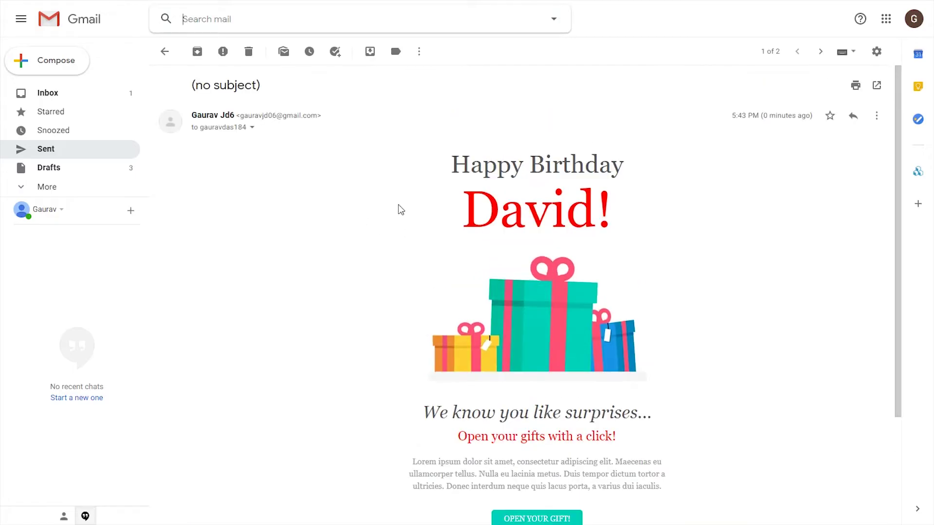
# Leave full screen, switch to the open Google Docs birthday document and examine its layout from header to footer
pyautogui.moveTo(510, 7)
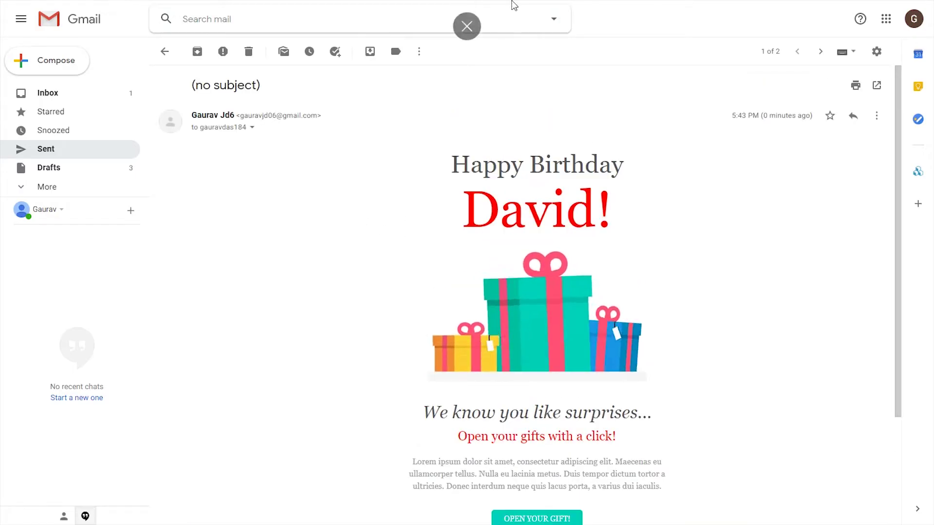
pyautogui.click(467, 41)
pyautogui.click(213, 9)
pyautogui.hotkey('ctrl', 'Home')
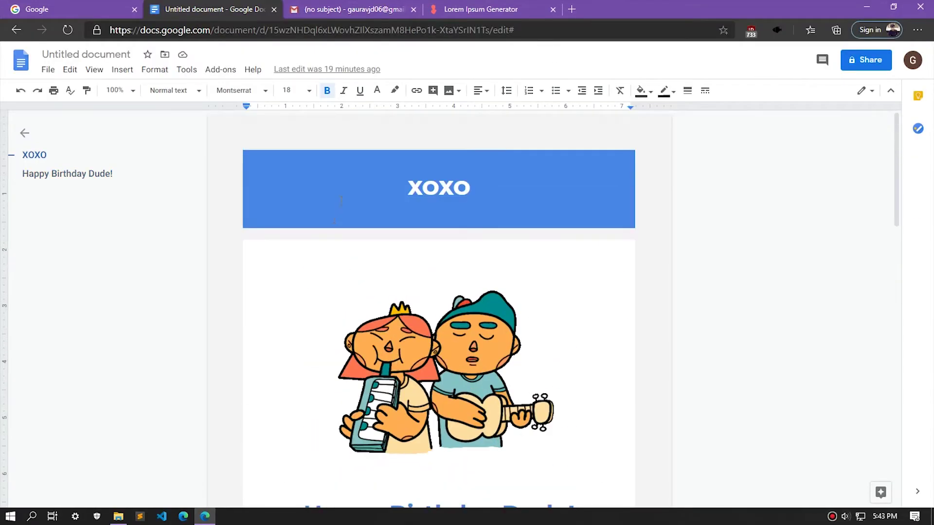
pyautogui.click(143, 30)
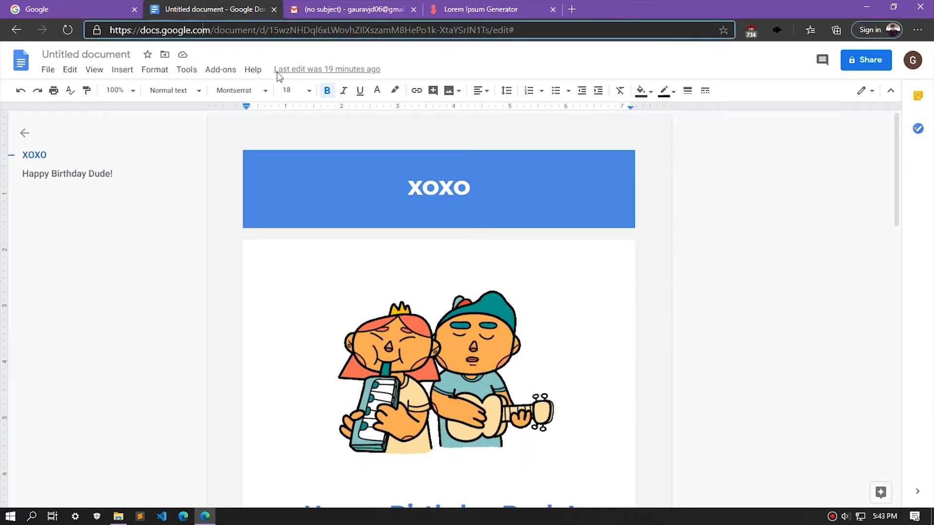
pyautogui.scroll(-6, 492, 243)
pyautogui.scroll(5, 492, 243)
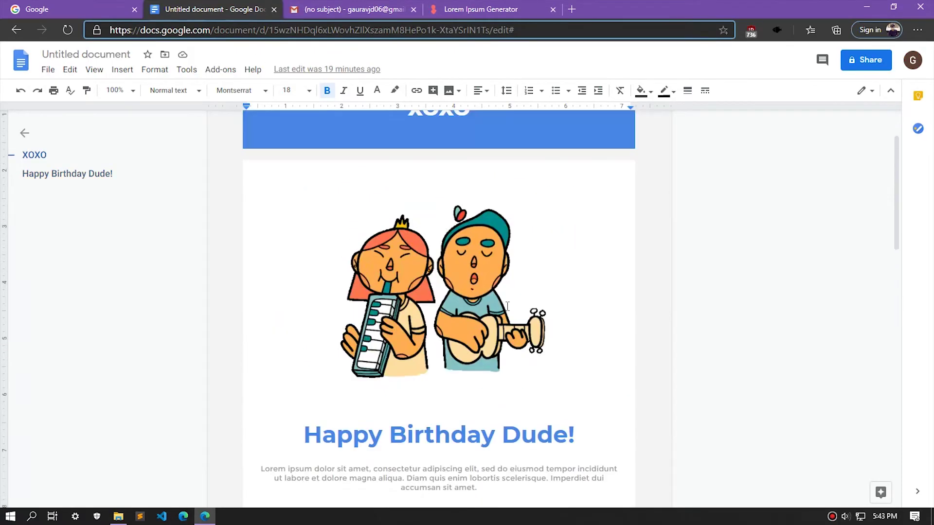
pyautogui.scroll(-6, 373, 230)
pyautogui.scroll(9, 373, 229)
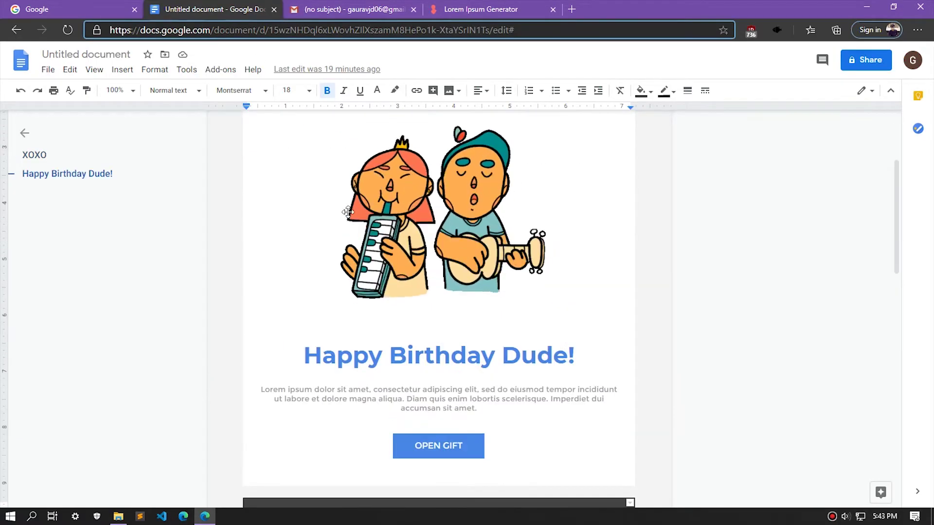
# Create a new blank document and show it in full screen
pyautogui.click(50, 71)
pyautogui.moveTo(125, 121)
pyautogui.click(178, 122)
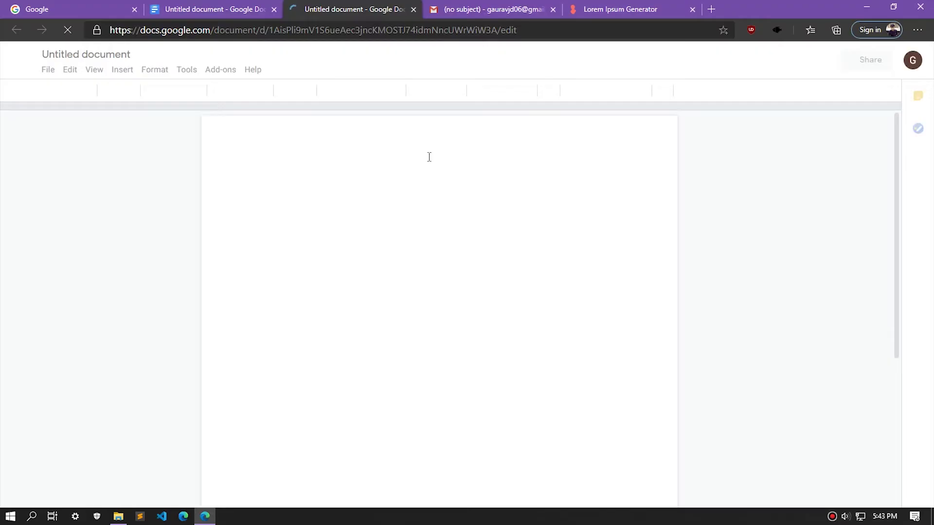
pyautogui.press('F11')
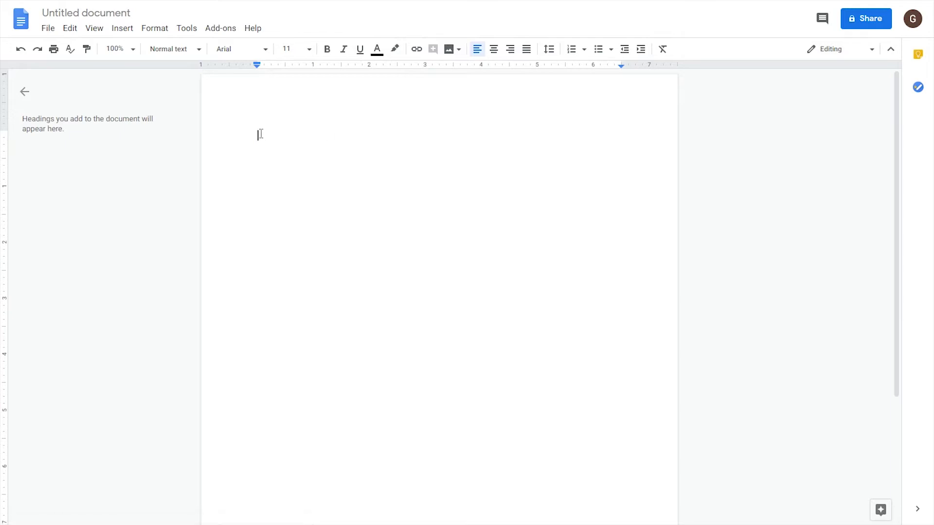
# Set the page to A4 (8.27" x 11.69") paper with the lightest grey as its page color
pyautogui.click(49, 29)
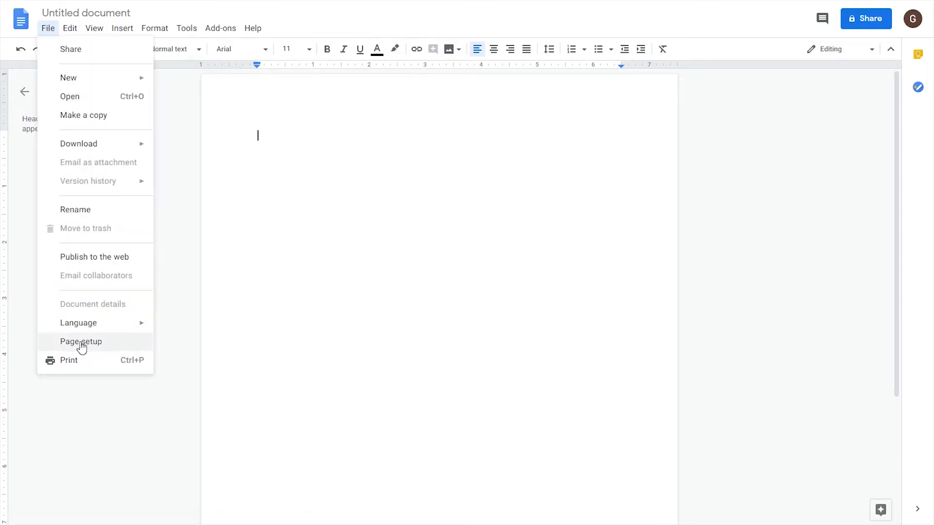
pyautogui.click(81, 344)
pyautogui.click(399, 253)
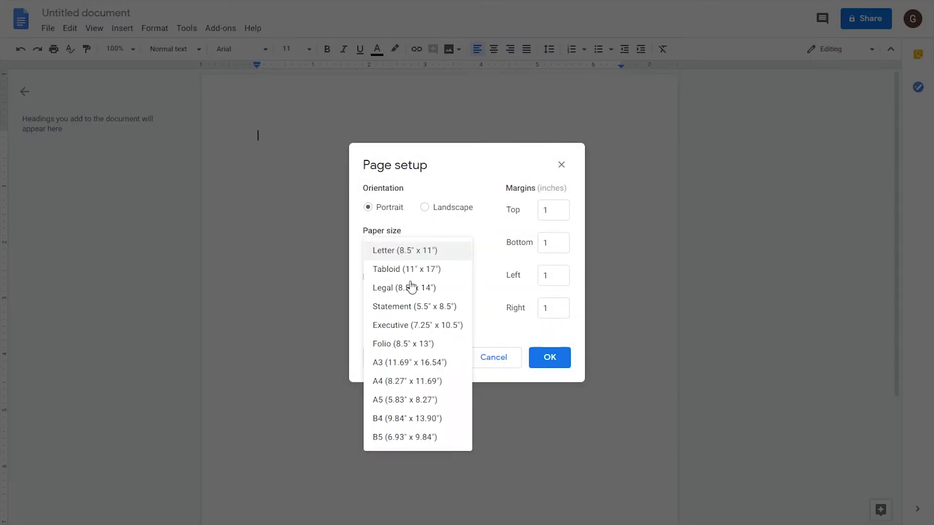
pyautogui.click(388, 385)
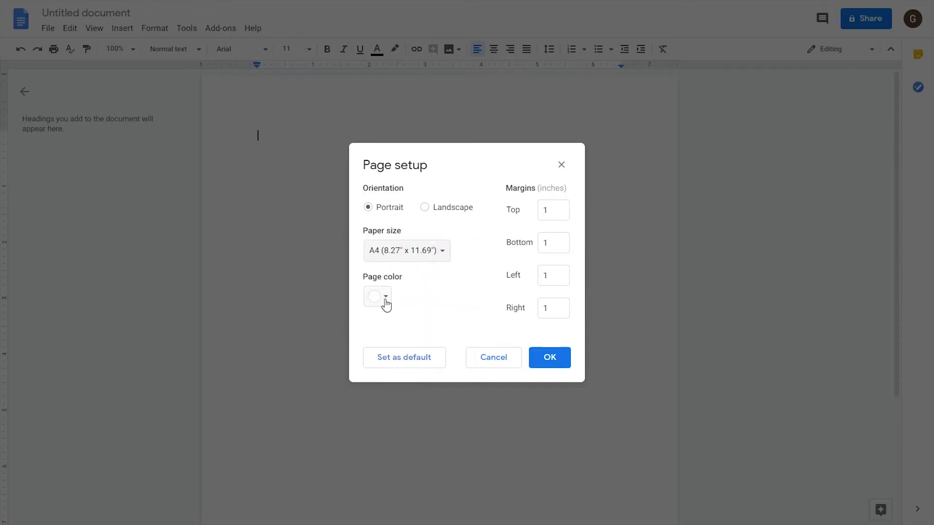
pyautogui.click(386, 302)
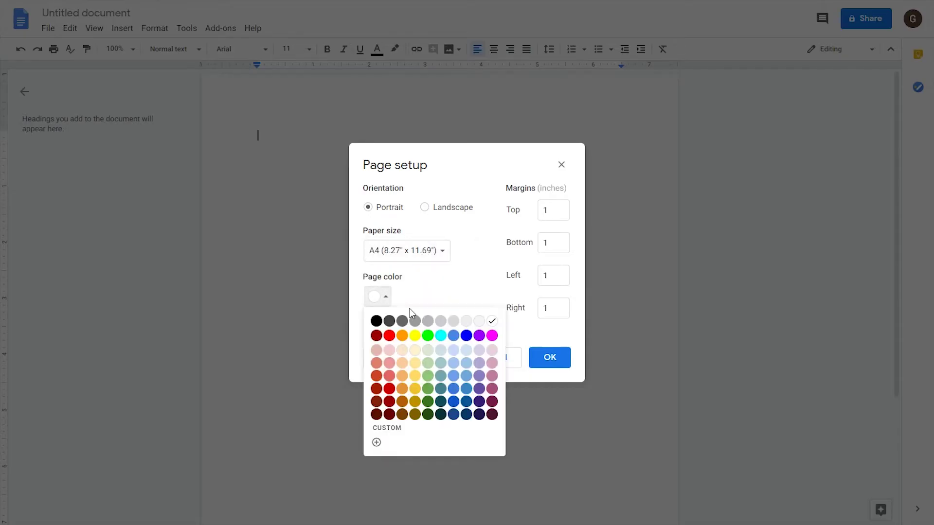
pyautogui.click(476, 321)
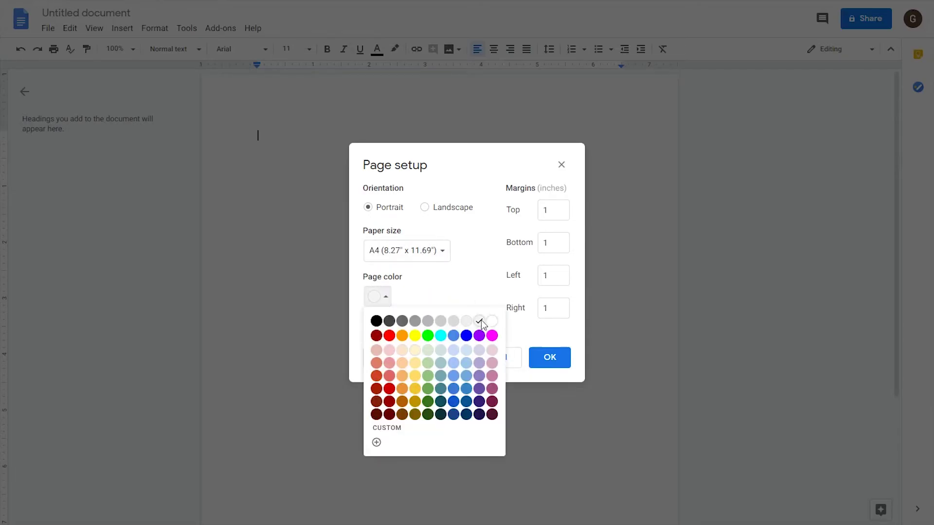
pyautogui.click(480, 323)
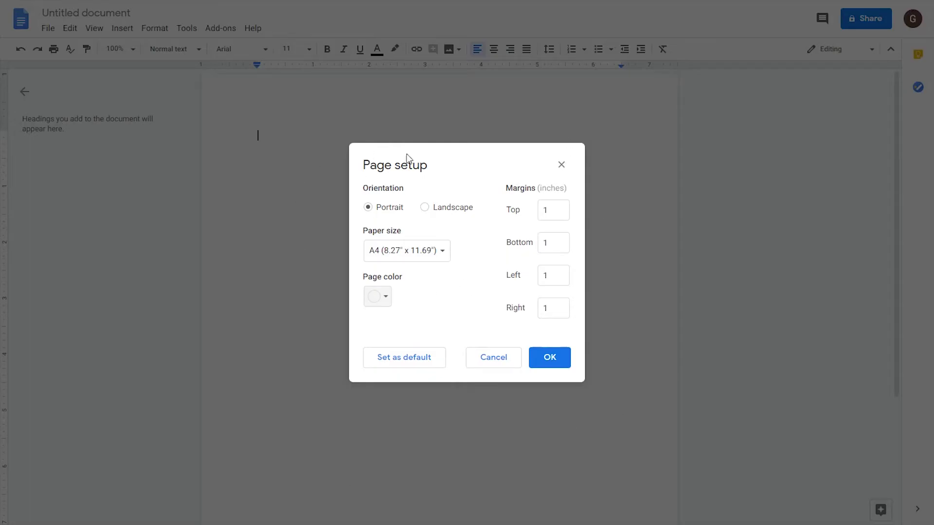
pyautogui.click(384, 304)
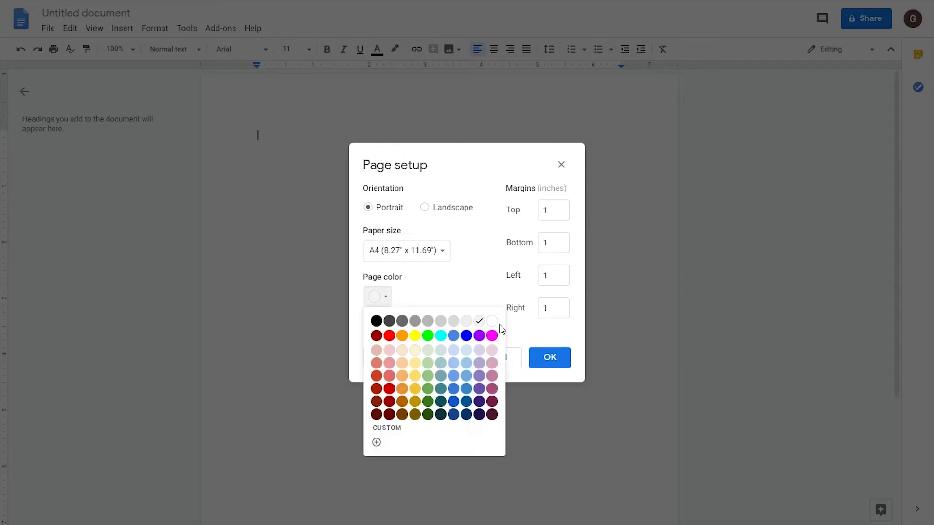
pyautogui.click(479, 323)
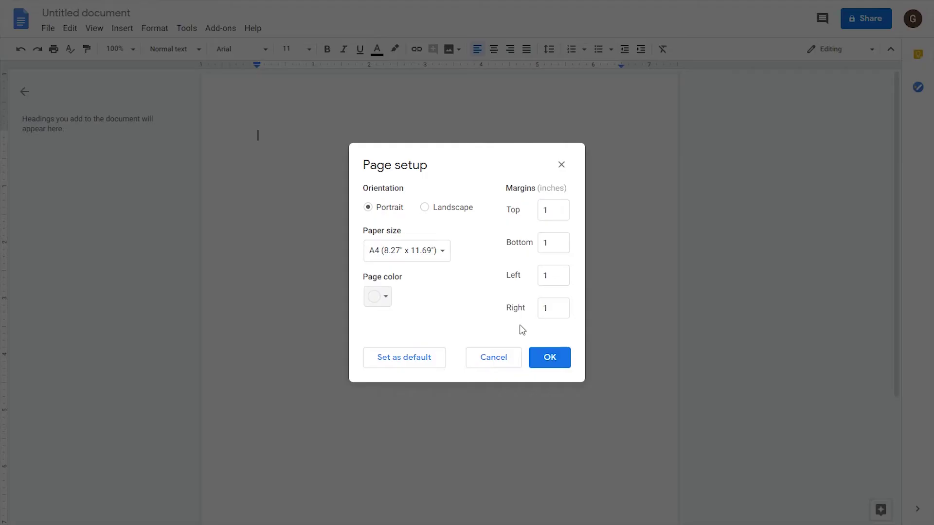
# Set the top, bottom, left and right page margins to .4 inches and apply the page setup
pyautogui.click(551, 210)
pyautogui.click(539, 245)
pyautogui.click(547, 278)
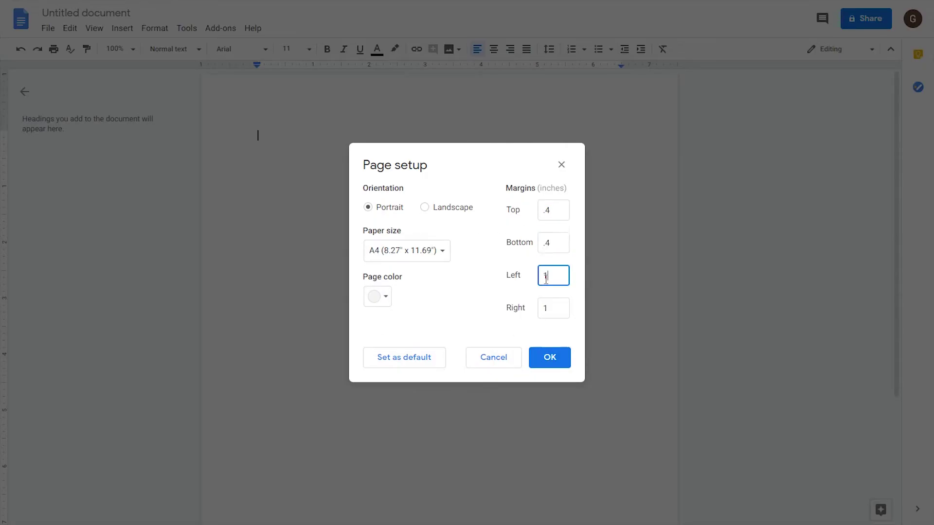
pyautogui.moveTo(555, 301); pyautogui.dragTo(540, 311)
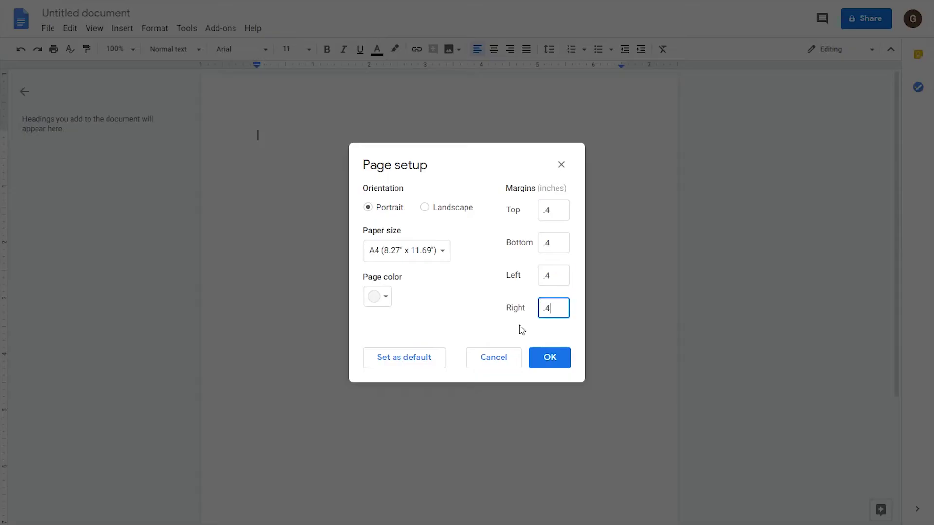
pyautogui.click(550, 363)
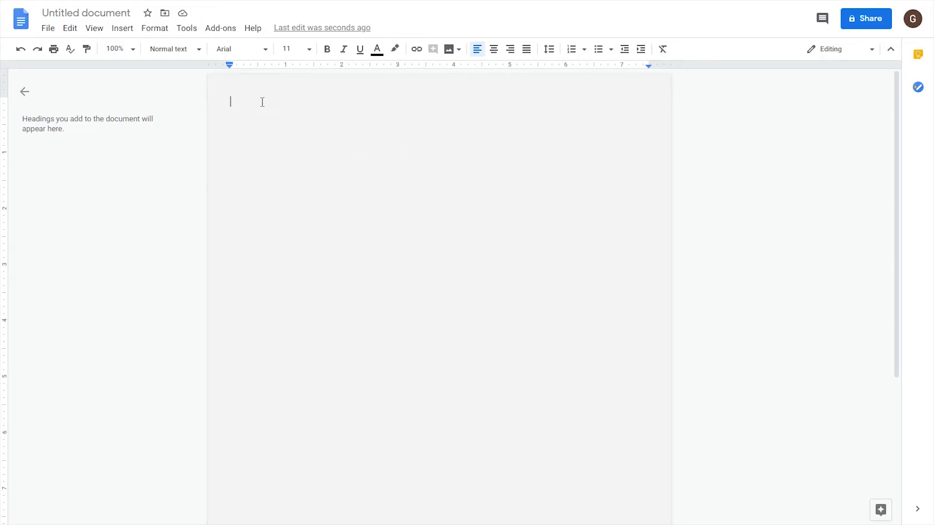
# Insert a 1 x 1 table at the start of the document and stretch its row to about 1.2 inches high
pyautogui.click(126, 28)
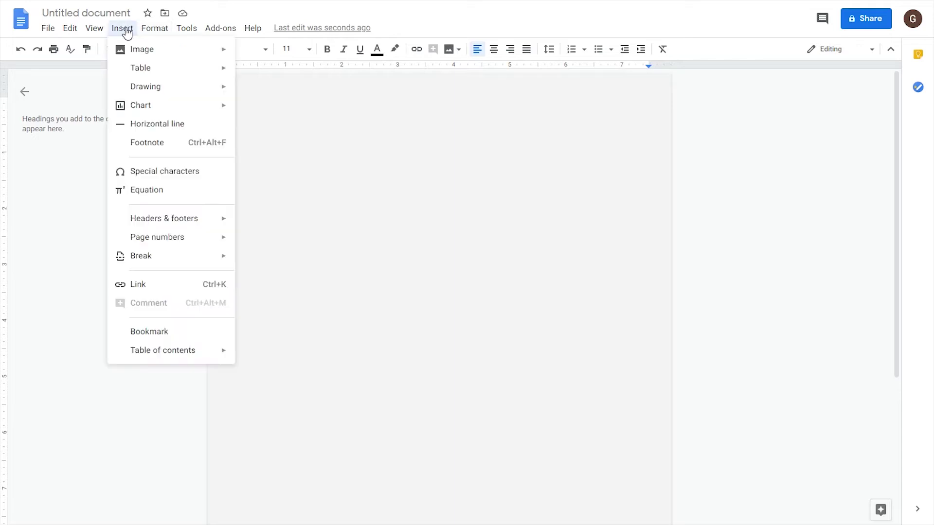
pyautogui.moveTo(150, 72)
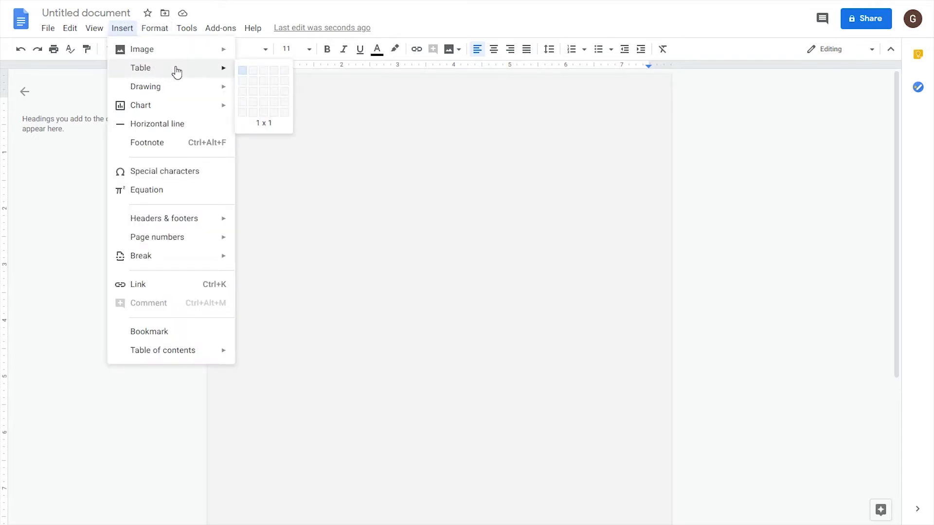
pyautogui.click(242, 71)
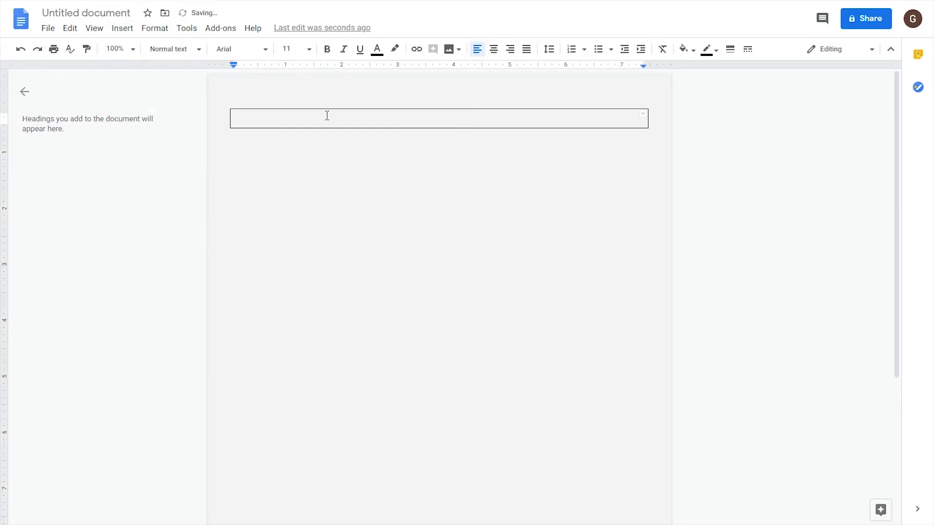
pyautogui.moveTo(407, 128); pyautogui.dragTo(409, 177)
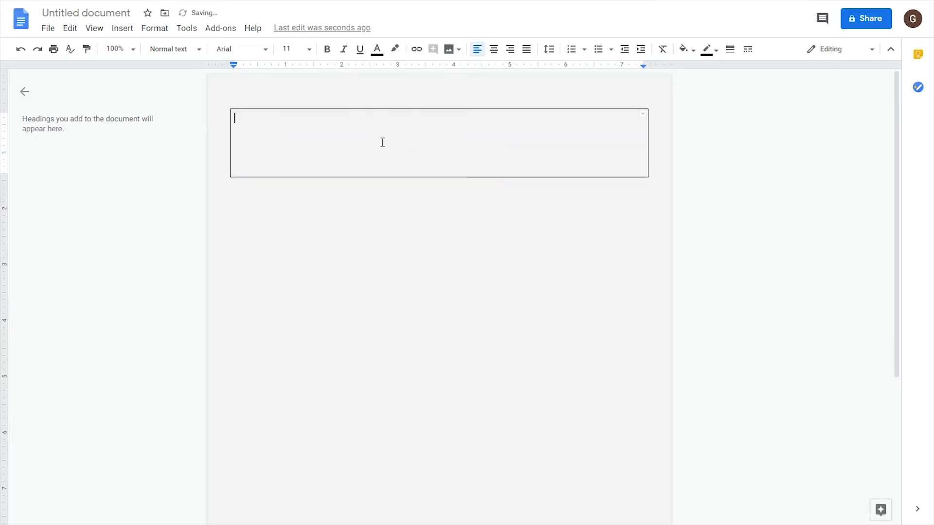
# Give the table a 0 pt border, a white cell background and Middle vertical cell alignment
pyautogui.rightClick(286, 129)
pyautogui.click(307, 444)
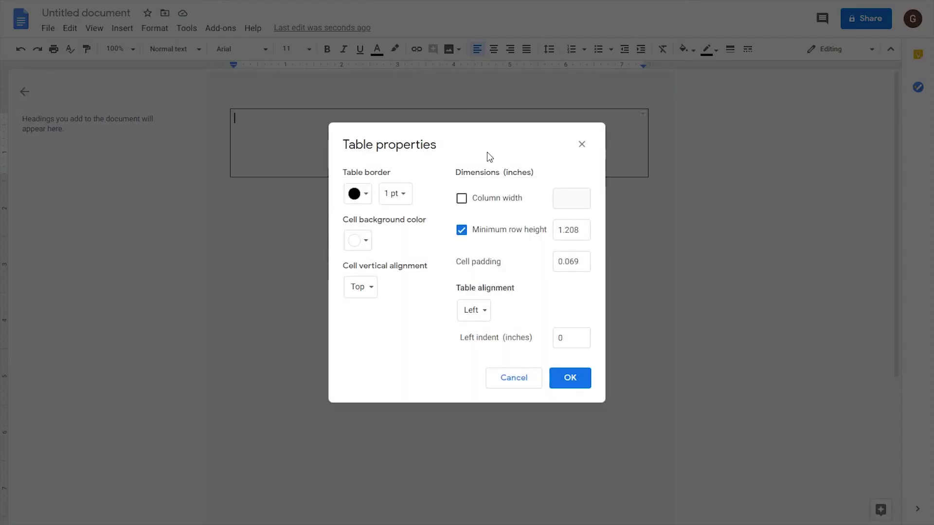
pyautogui.click(406, 197)
pyautogui.click(408, 213)
pyautogui.moveTo(369, 272); pyautogui.dragTo(344, 265)
pyautogui.click(383, 290)
pyautogui.click(374, 305)
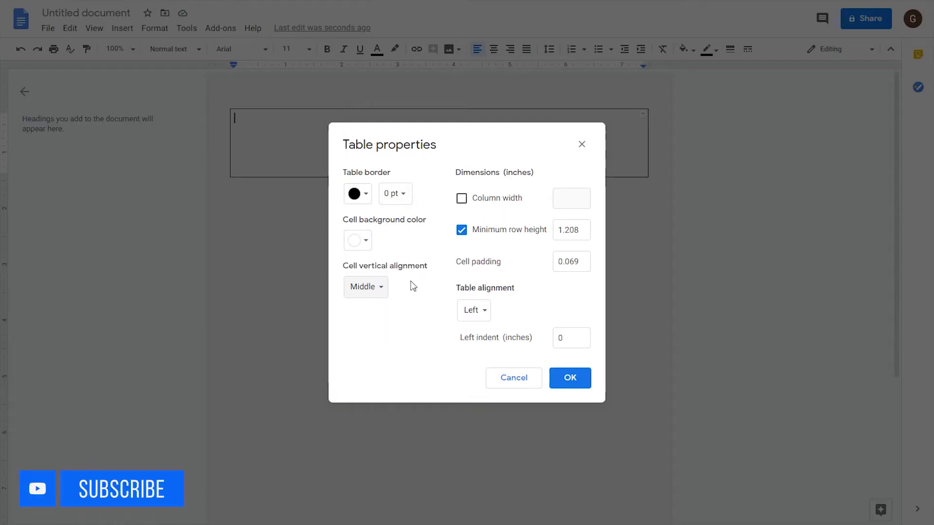
# Set the table's column width to 7 inches, align the table to Center and apply the properties
pyautogui.click(461, 199)
pyautogui.write('7')
pyautogui.click(479, 317)
pyautogui.click(474, 331)
pyautogui.click(569, 379)
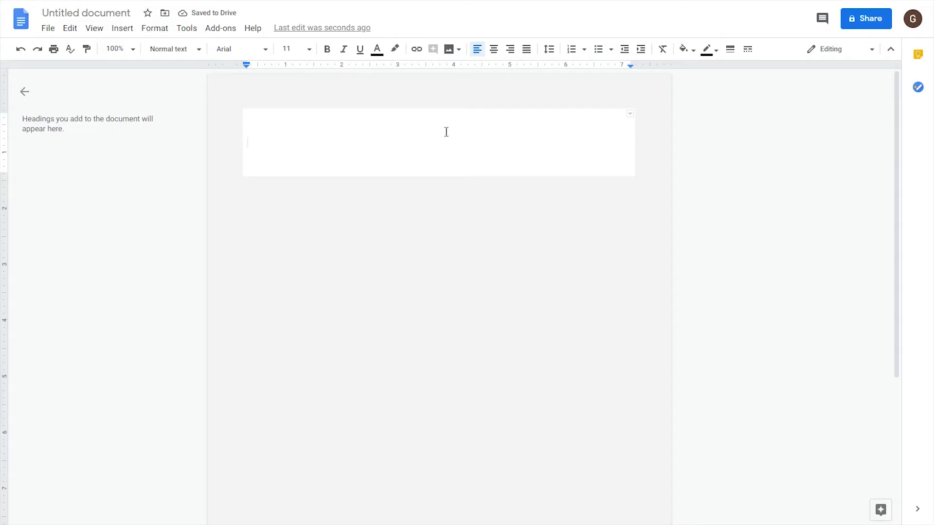
# Change the header table's cell background color to bright purple
pyautogui.rightClick(416, 137)
pyautogui.click(461, 445)
pyautogui.click(368, 246)
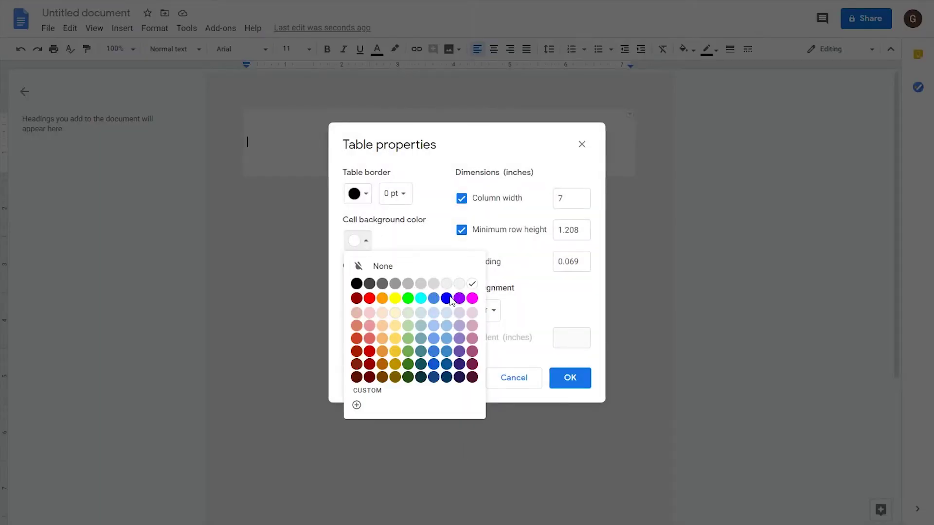
pyautogui.click(459, 299)
pyautogui.click(571, 372)
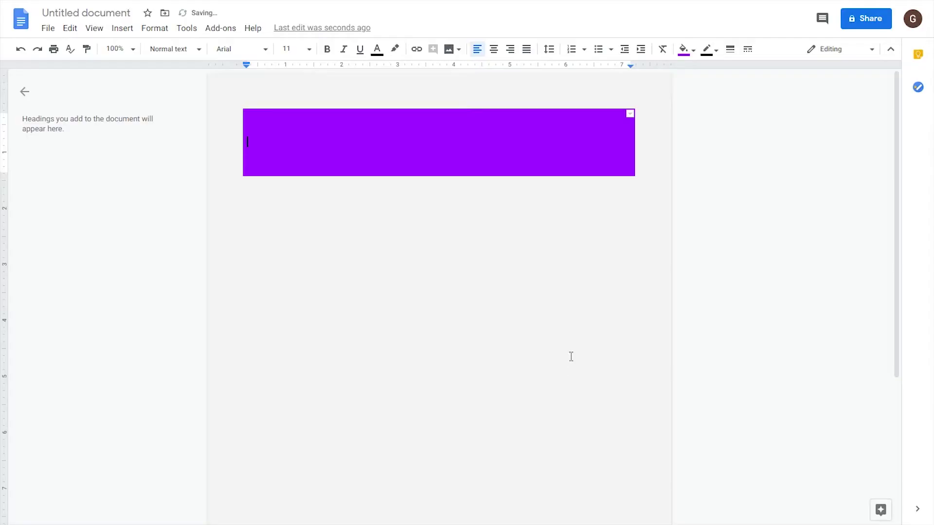
# Enter XOXO in the purple header cell, centre it and apply the Title style
pyautogui.write('xo')
pyautogui.doubleClick(261, 141)
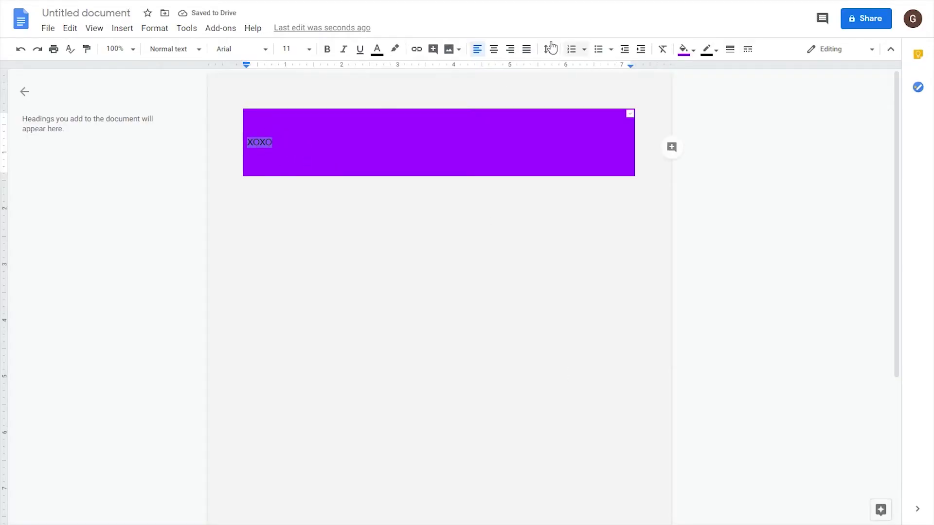
pyautogui.click(493, 48)
pyautogui.click(174, 49)
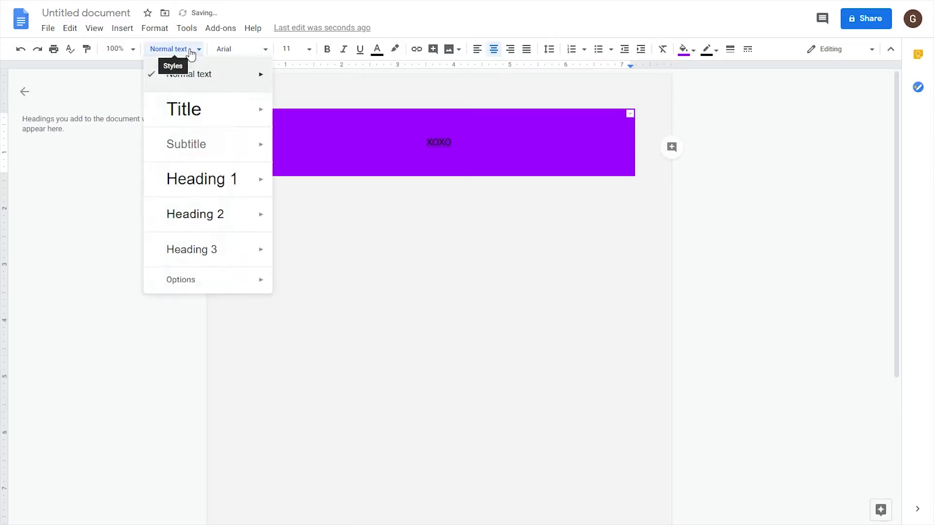
pyautogui.click(217, 116)
# Format the XOXO title in Montserrat Bold with white text
pyautogui.click(246, 49)
pyautogui.moveTo(272, 115)
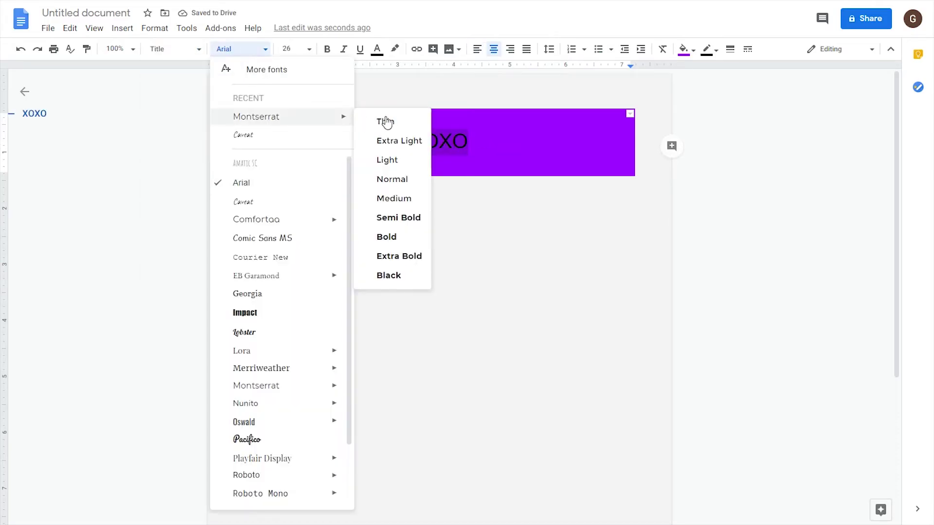
pyautogui.click(388, 237)
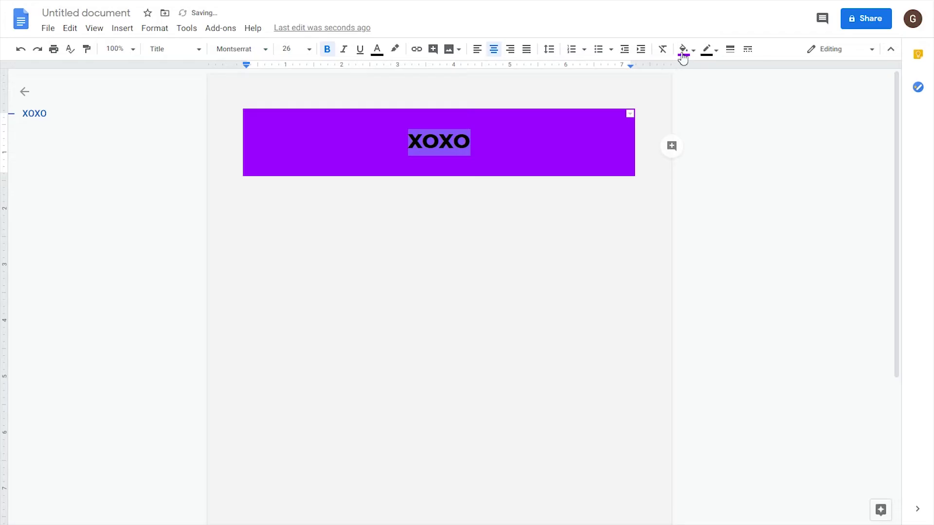
pyautogui.click(377, 49)
pyautogui.click(495, 70)
pyautogui.click(484, 155)
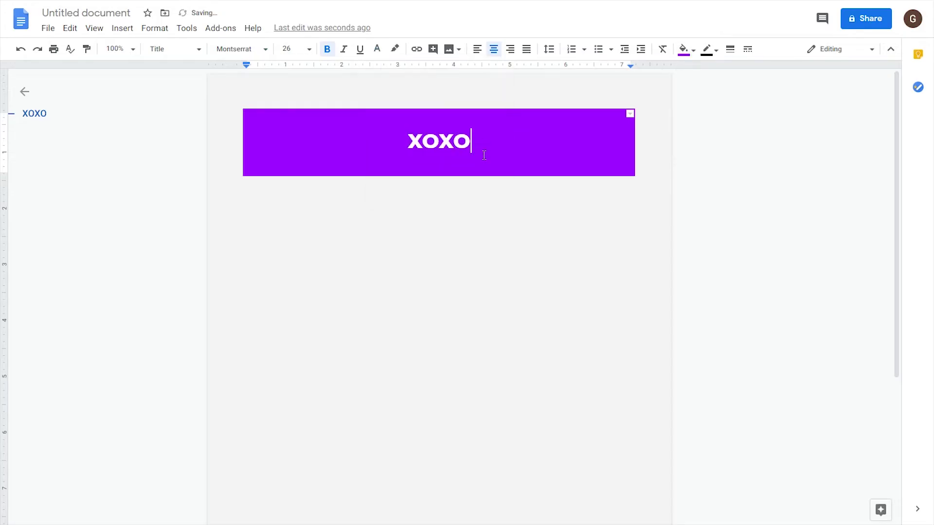
# Insert a second 1 x 1 table below the purple header
pyautogui.click(384, 196)
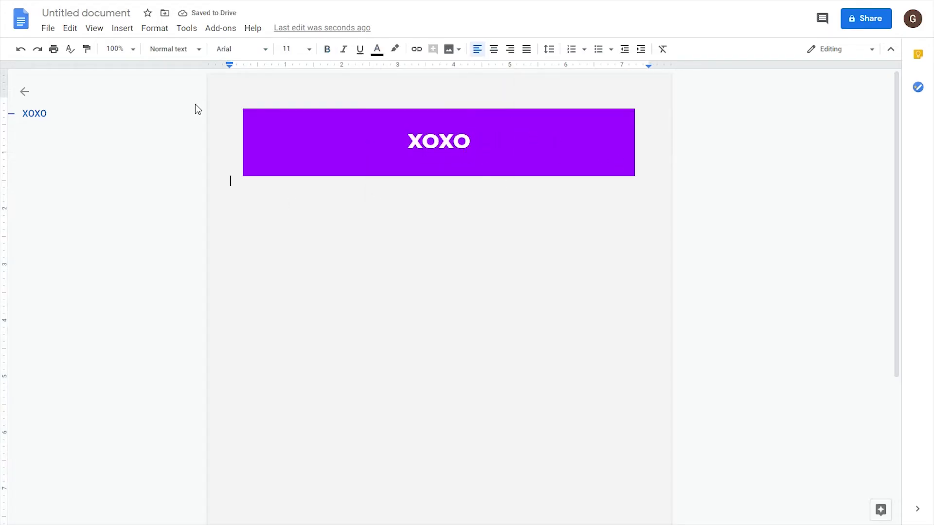
pyautogui.click(122, 28)
pyautogui.moveTo(213, 71)
pyautogui.click(243, 74)
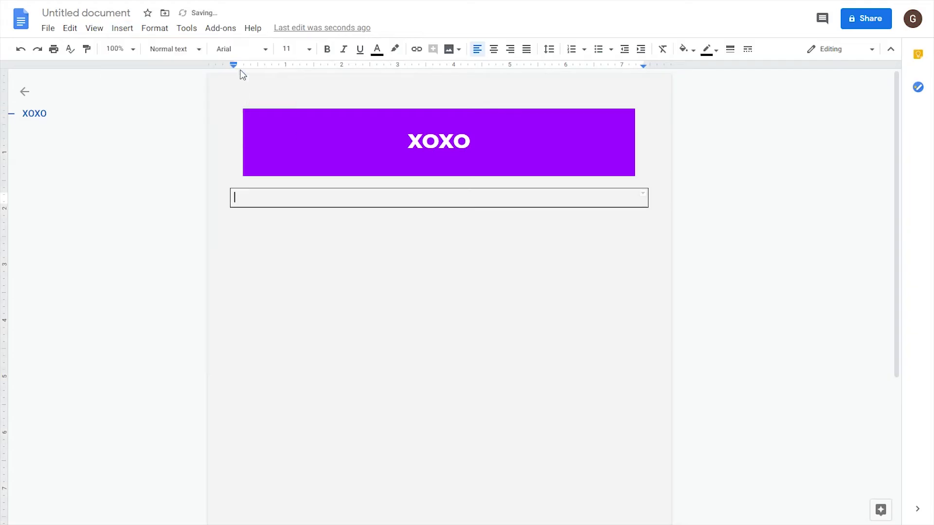
# Give the second table a 0 pt border, a 7-inch column width and Center table alignment
pyautogui.rightClick(342, 195)
pyautogui.click(378, 444)
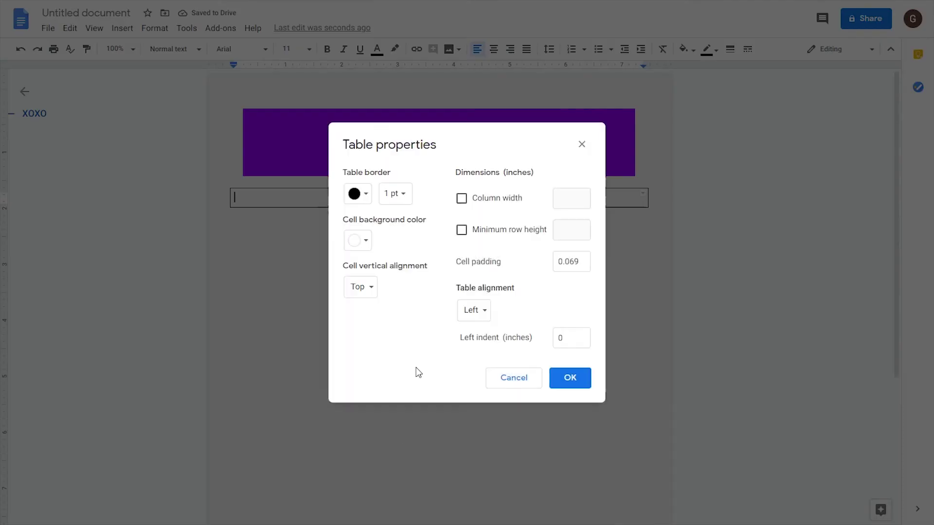
pyautogui.click(399, 195)
pyautogui.click(408, 217)
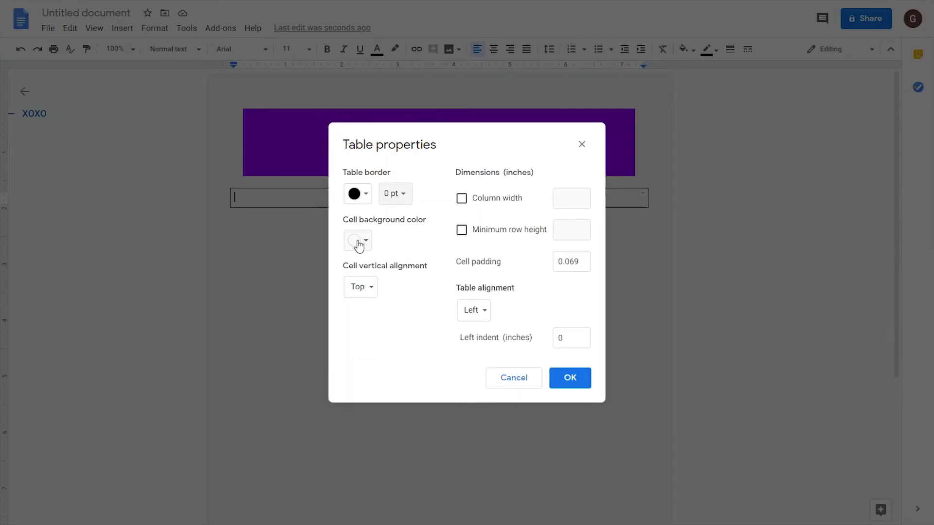
pyautogui.click(462, 198)
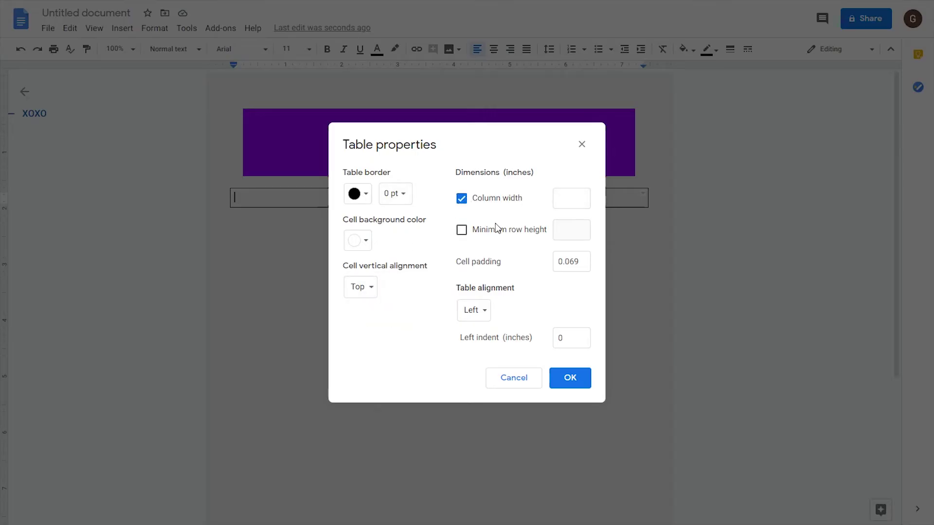
pyautogui.click(565, 202)
pyautogui.write('7')
pyautogui.click(476, 311)
pyautogui.click(482, 332)
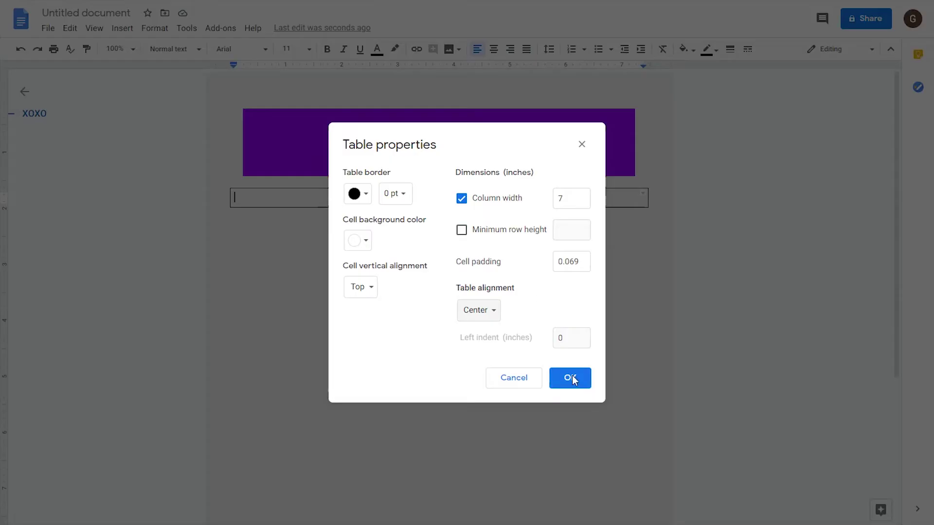
pyautogui.press('Return')
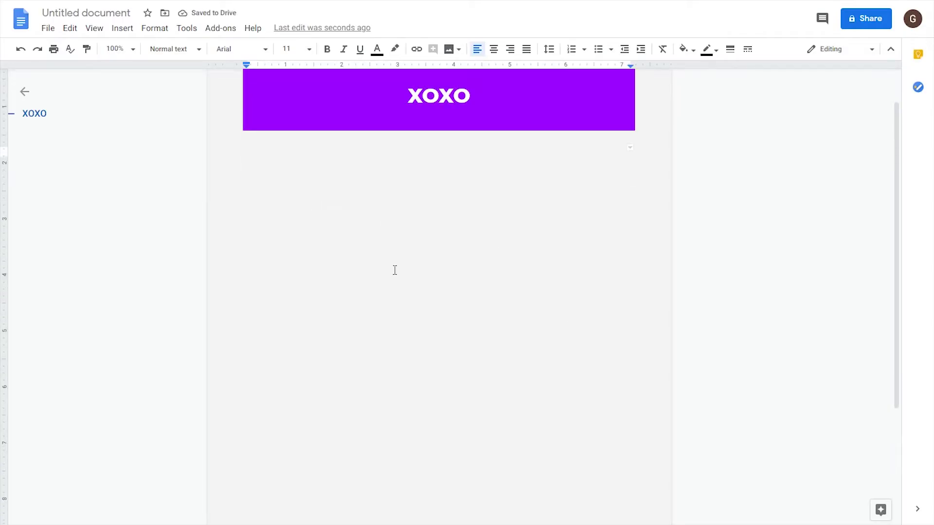
# Set the second table's cell background color to white
pyautogui.rightClick(394, 270)
pyautogui.click(252, 197)
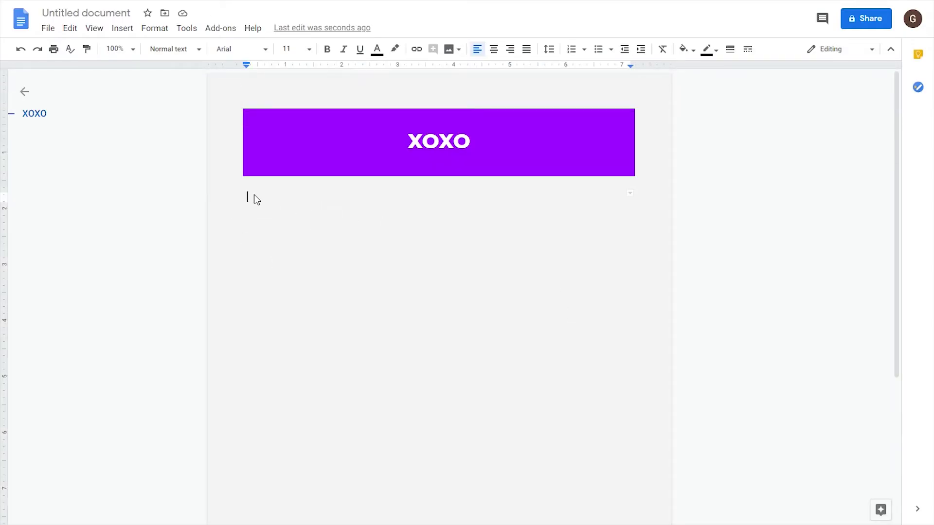
pyautogui.rightClick(252, 197)
pyautogui.click(320, 445)
pyautogui.click(365, 241)
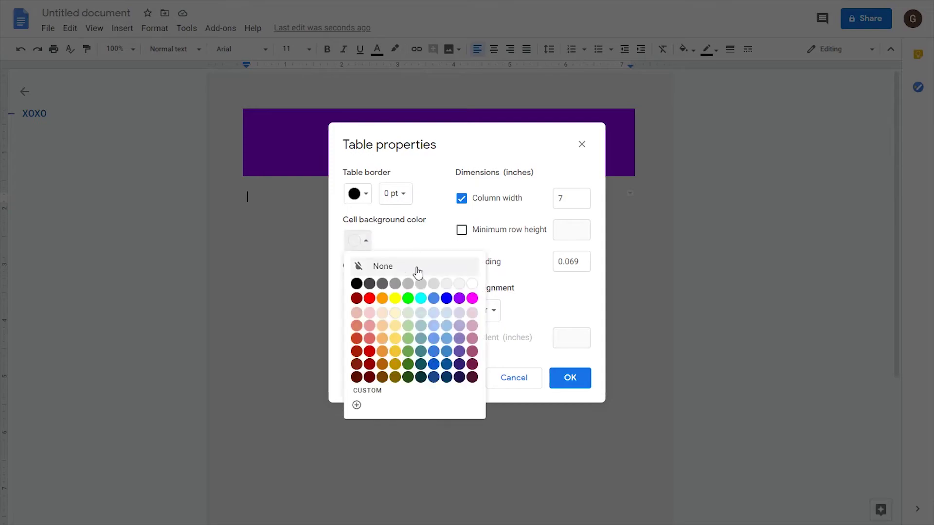
pyautogui.click(467, 284)
pyautogui.click(557, 382)
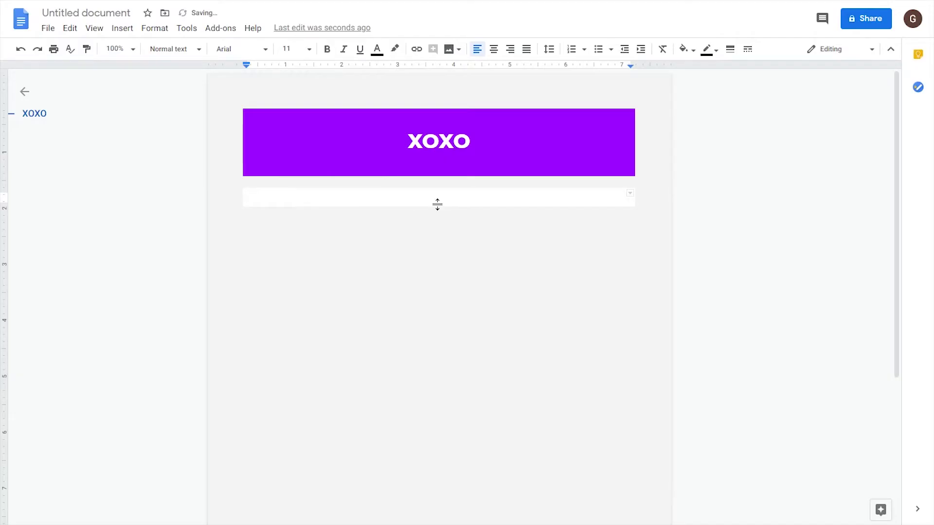
# Stretch the white table to about 4.4 inches tall and place the musicians GIF from the gif folder in it
pyautogui.moveTo(433, 206); pyautogui.dragTo(448, 431)
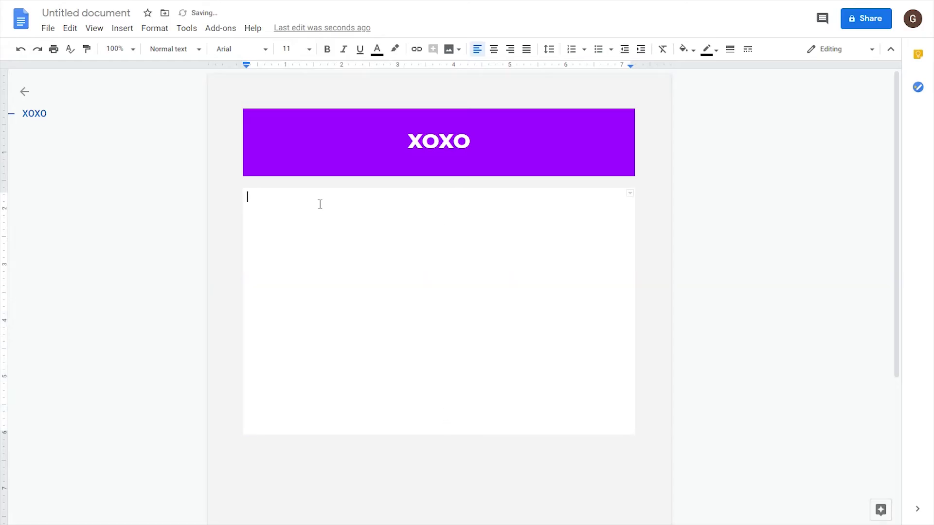
pyautogui.press('F11')
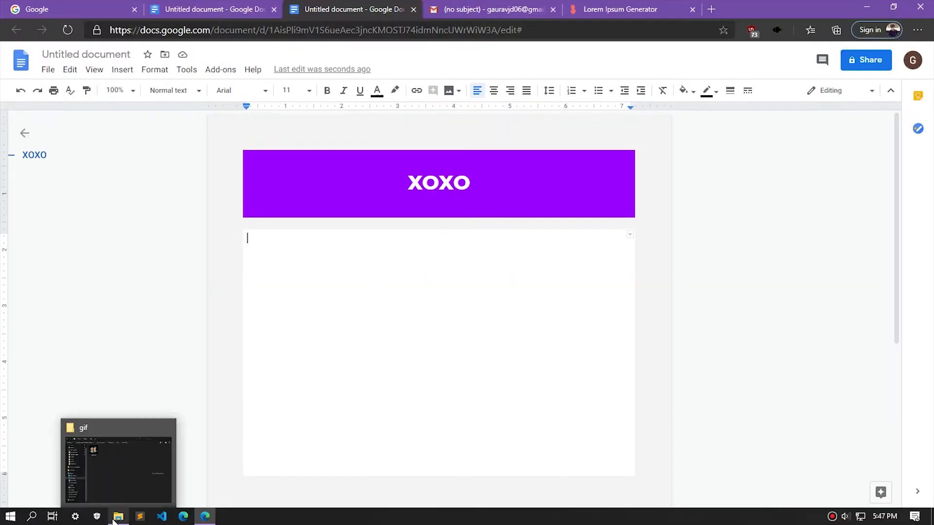
pyautogui.click(119, 462)
pyautogui.moveTo(391, 89); pyautogui.dragTo(641, 154)
pyautogui.moveTo(604, 234); pyautogui.dragTo(417, 310)
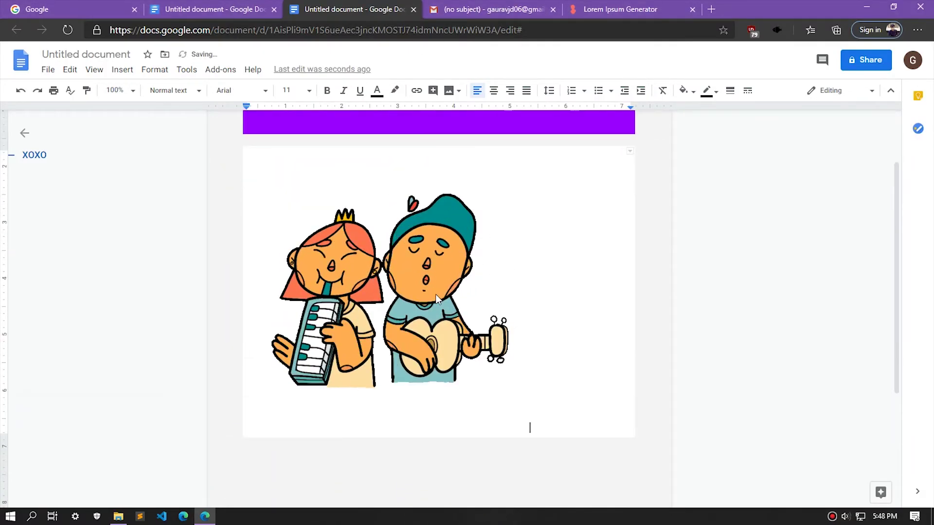
# Shrink the musicians GIF to about 4.2 inches wide and center it in the white table
pyautogui.click(500, 383)
pyautogui.moveTo(528, 430); pyautogui.dragTo(483, 385)
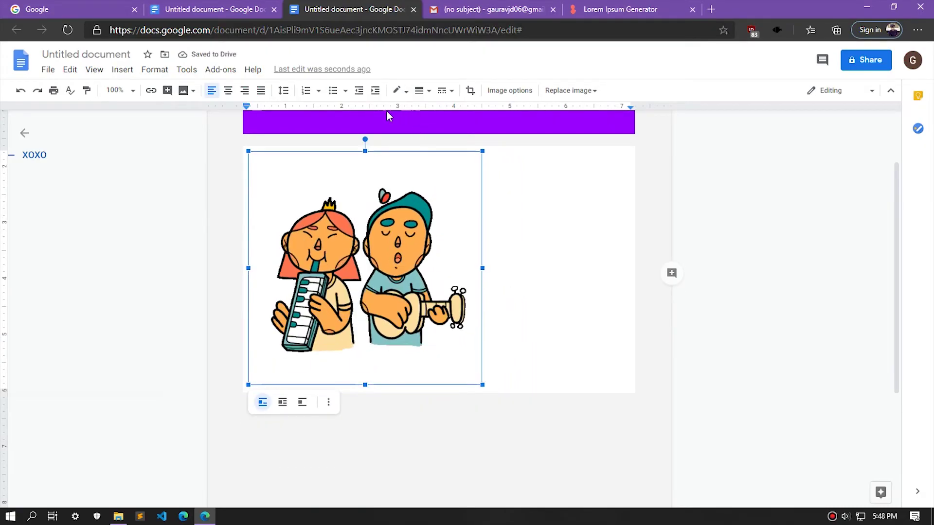
pyautogui.click(229, 93)
pyautogui.click(578, 367)
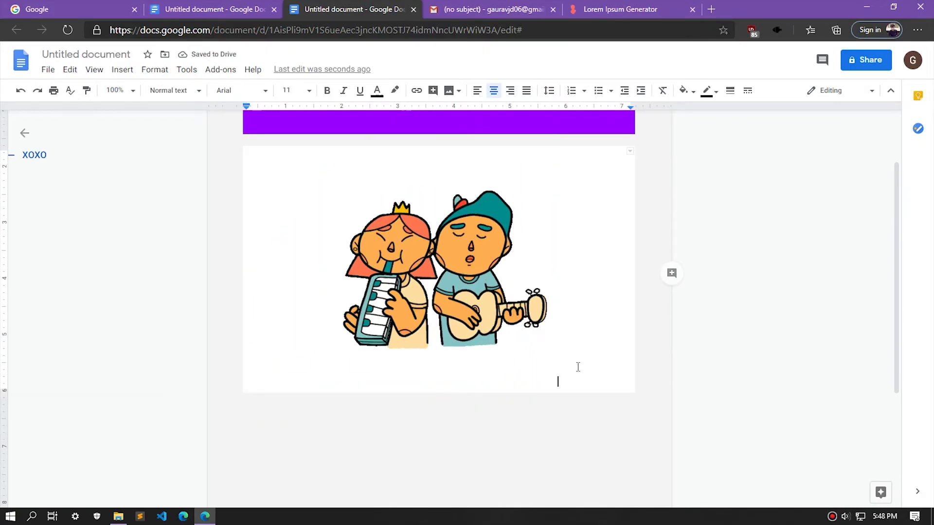
# Add a "Happy Birthday" greeting with the recipient's first name and an exclamation mark below the GIF
pyautogui.scroll(2, 556, 343)
pyautogui.scroll(-2, 556, 344)
pyautogui.scroll(2, 544, 262)
pyautogui.press('F11')
pyautogui.scroll(-2, 470, 356)
pyautogui.write('Happy')
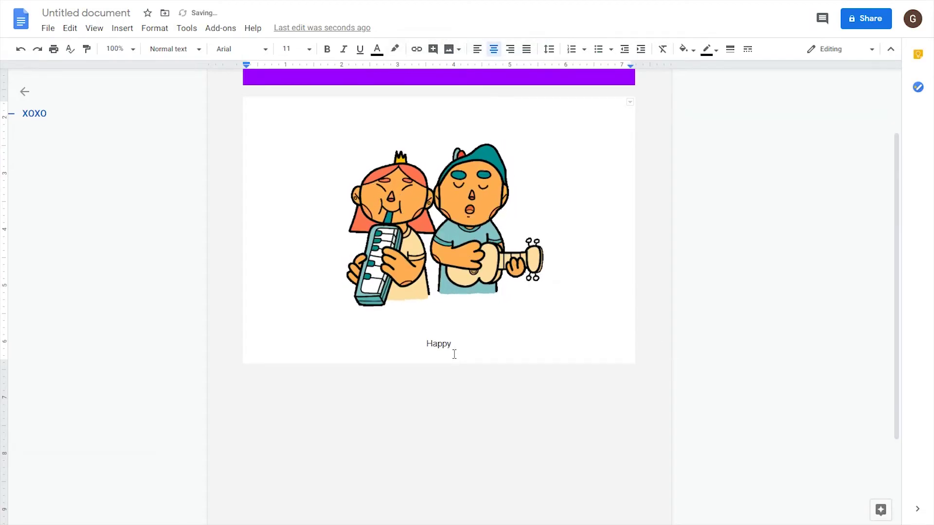
pyautogui.write(' Birthday John!')
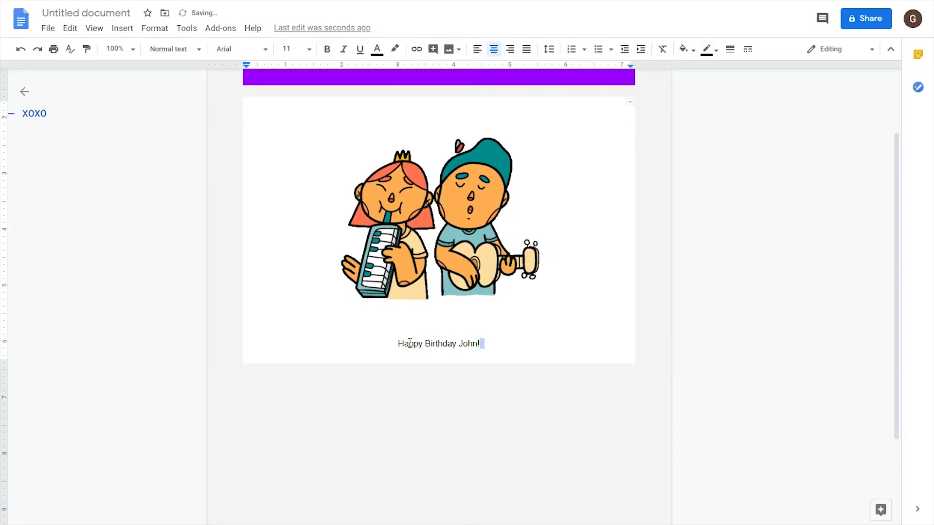
# Format the birthday greeting as Heading 1 in Montserrat Bold with purple text
pyautogui.moveTo(409, 343); pyautogui.dragTo(397, 343)
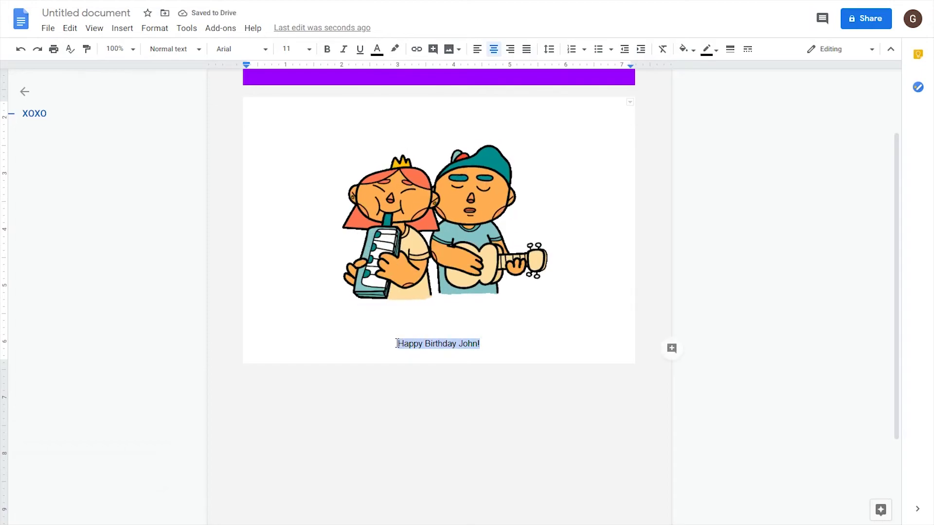
pyautogui.click(177, 49)
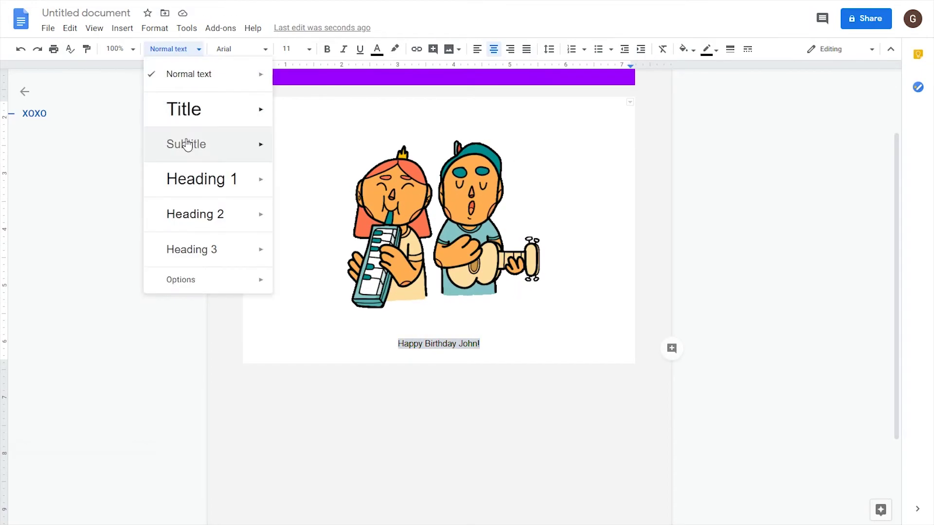
pyautogui.click(190, 179)
pyautogui.click(234, 49)
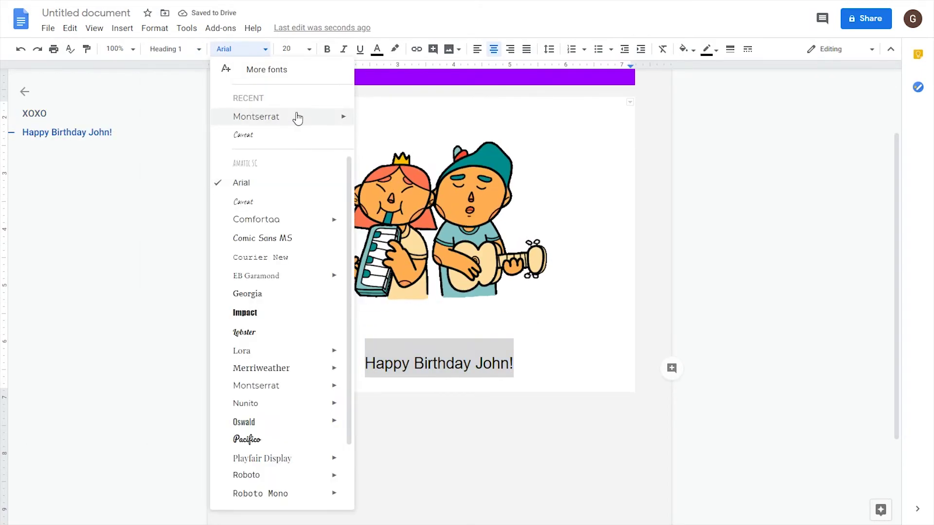
pyautogui.moveTo(344, 117)
pyautogui.click(386, 237)
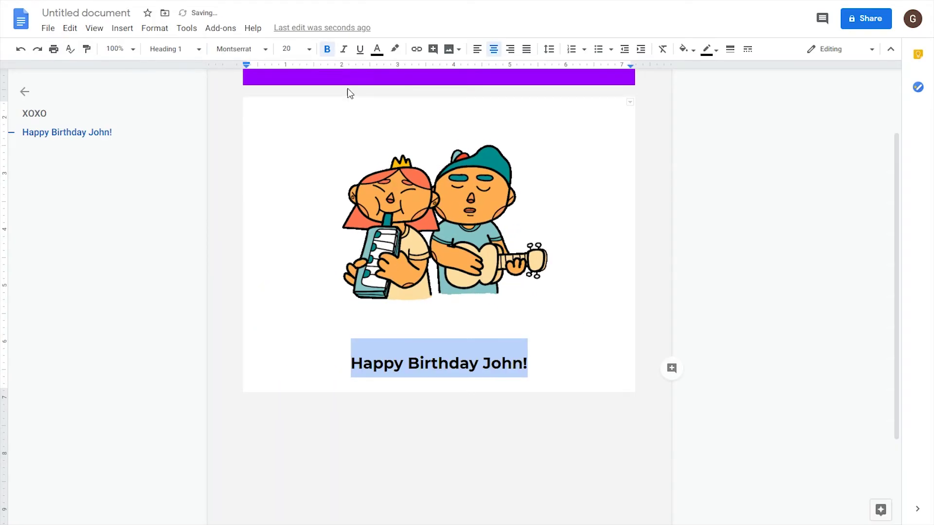
pyautogui.click(378, 50)
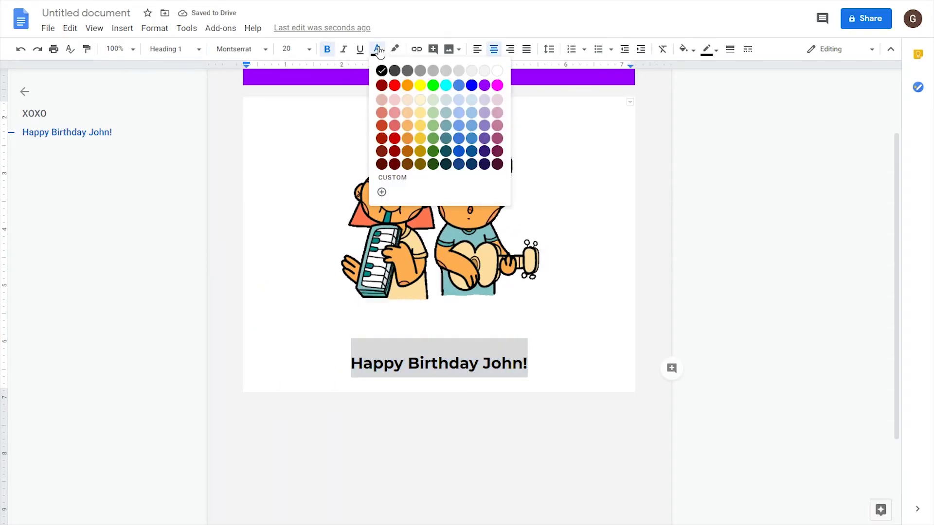
pyautogui.click(483, 86)
pyautogui.click(543, 367)
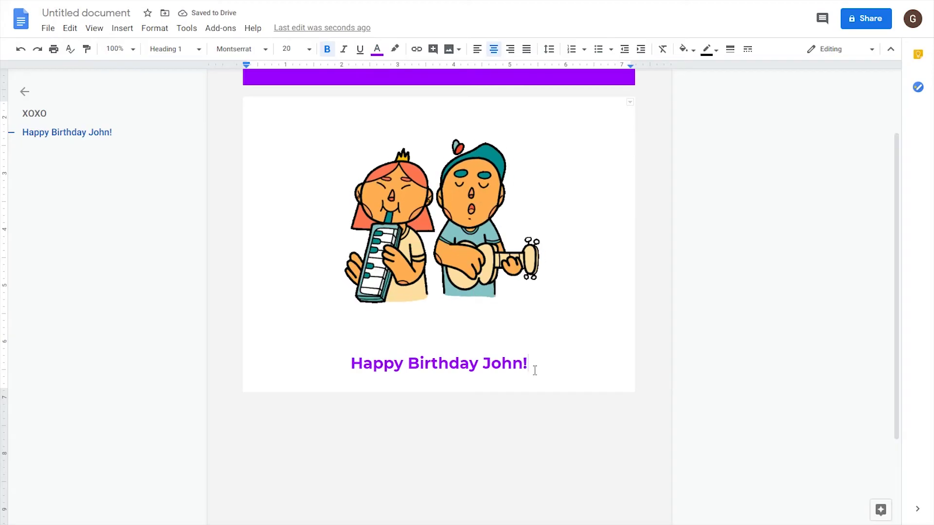
# Add blank space below the birthday greeting and set the white table's cell padding to 0.3 inches
pyautogui.press('Return')
pyautogui.press('Return')
pyautogui.rightClick(262, 287)
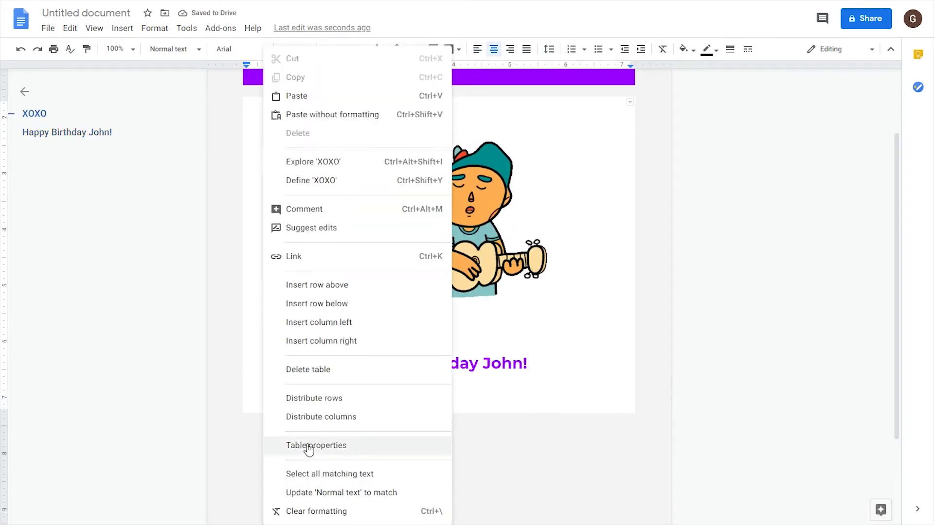
pyautogui.click(308, 444)
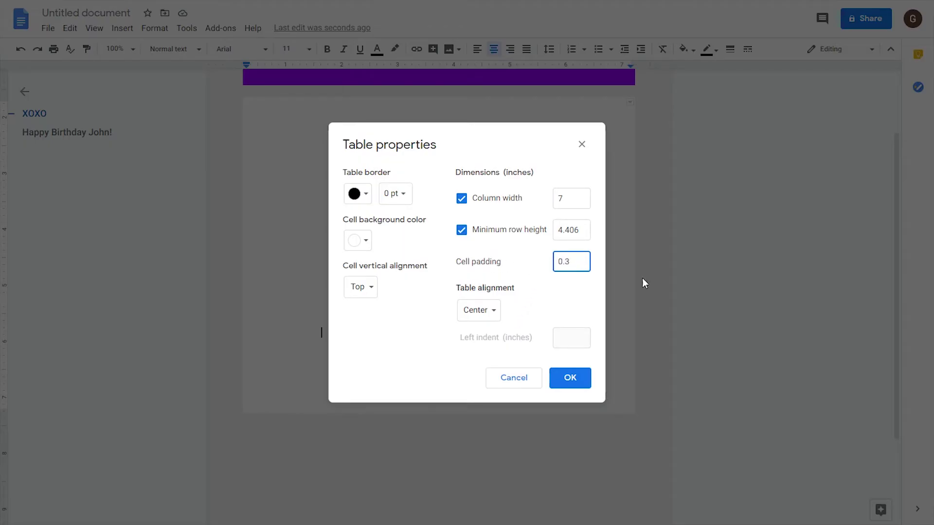
pyautogui.click(568, 378)
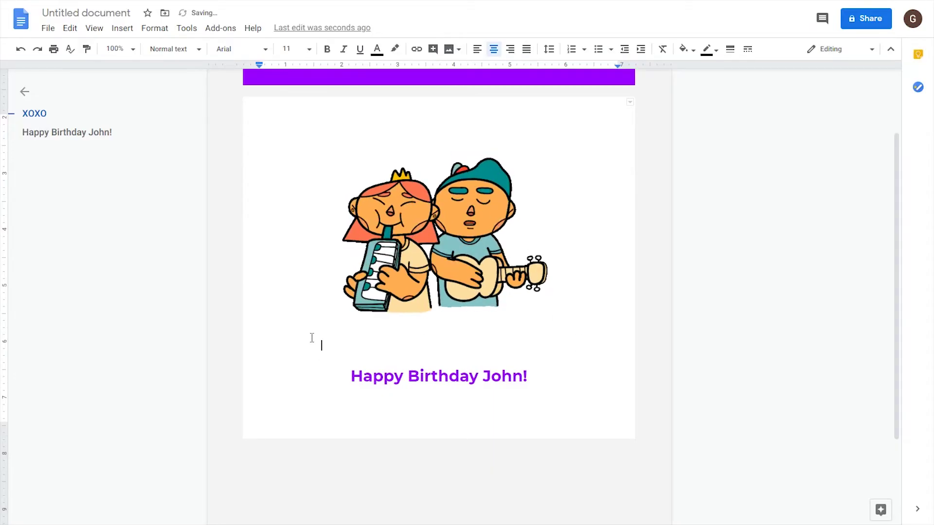
# Copy the three generated sentences from the Lorem Ipsum Generator page and paste them below the birthday greeting as plain text
pyautogui.scroll(-3, 311, 337)
pyautogui.scroll(2, 311, 336)
pyautogui.click(300, 319)
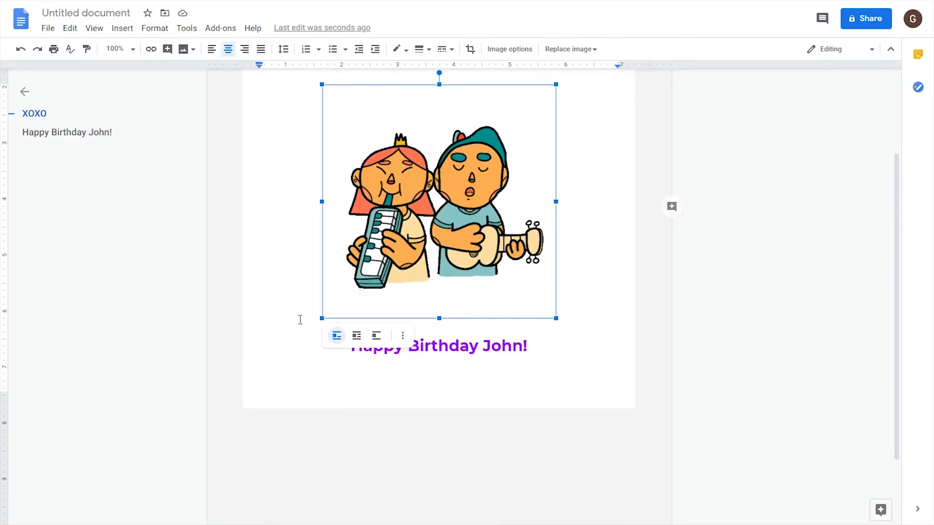
pyautogui.click(302, 349)
pyautogui.click(428, 366)
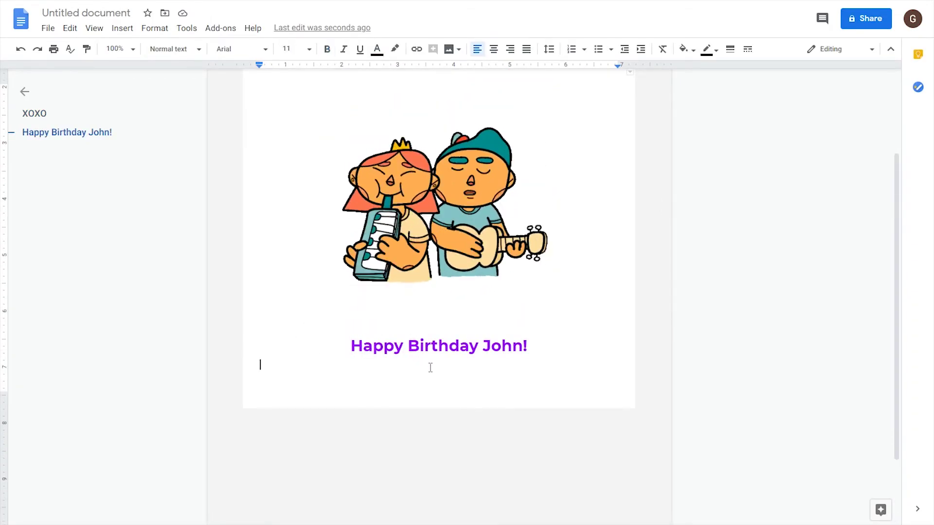
pyautogui.press('F11')
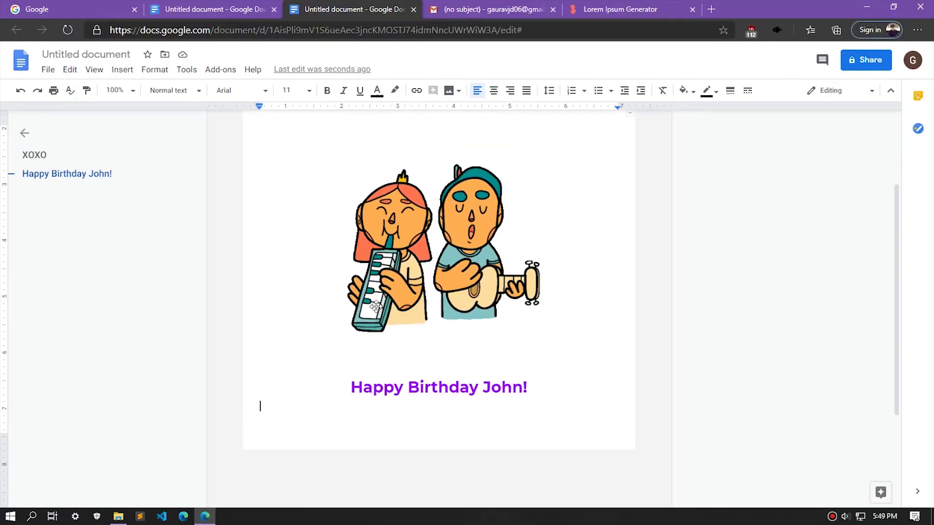
pyautogui.click(620, 10)
pyautogui.scroll(-3, 207, 278)
pyautogui.scroll(3, 149, 218)
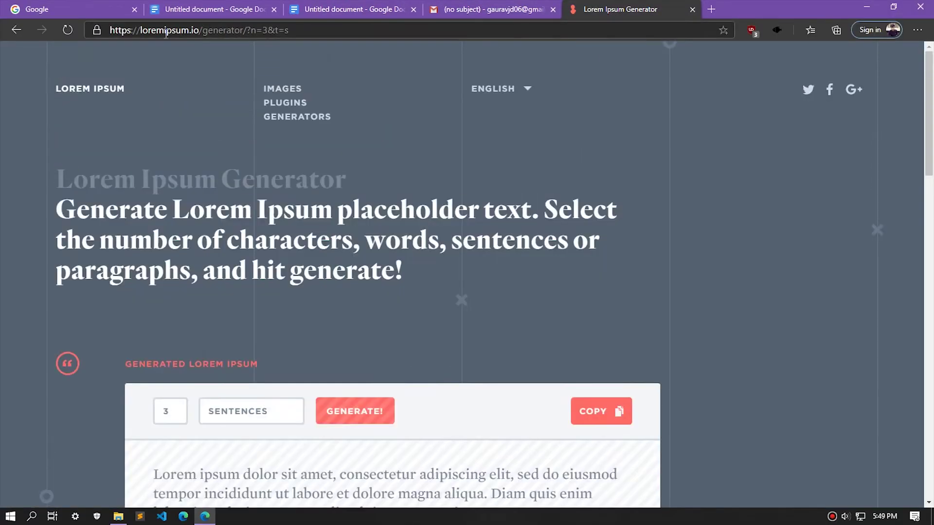
pyautogui.scroll(-5, 293, 249)
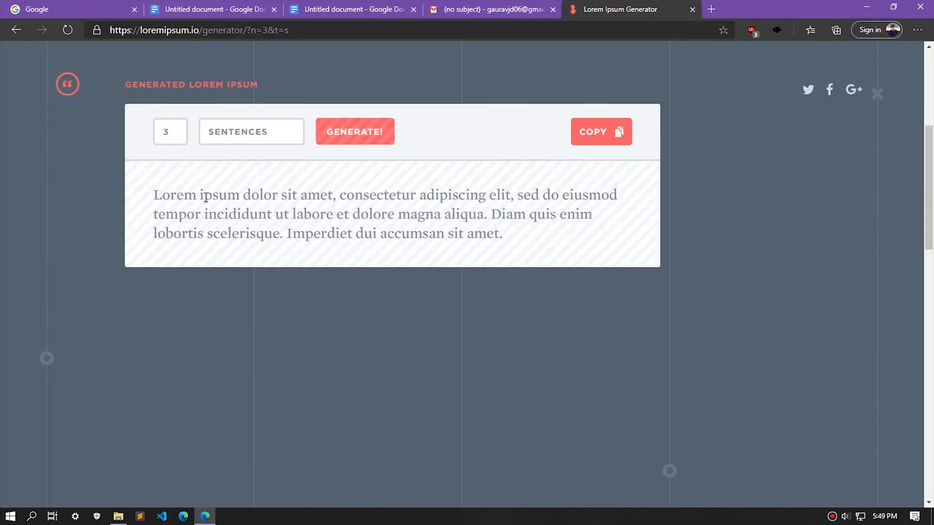
pyautogui.scroll(1, 229, 218)
pyautogui.moveTo(503, 280); pyautogui.dragTo(309, 83)
pyautogui.hotkey('ctrl', 'c')
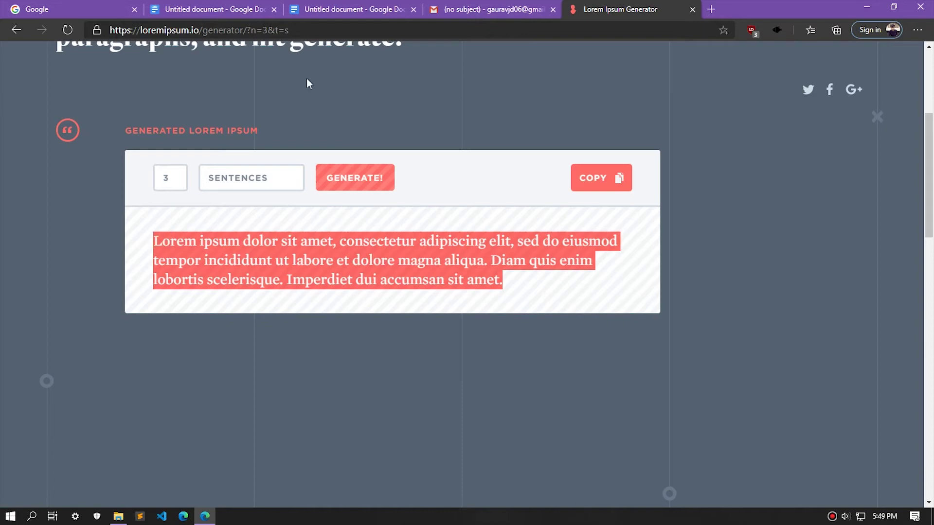
pyautogui.click(304, 5)
pyautogui.hotkey('ctrl', 'v')
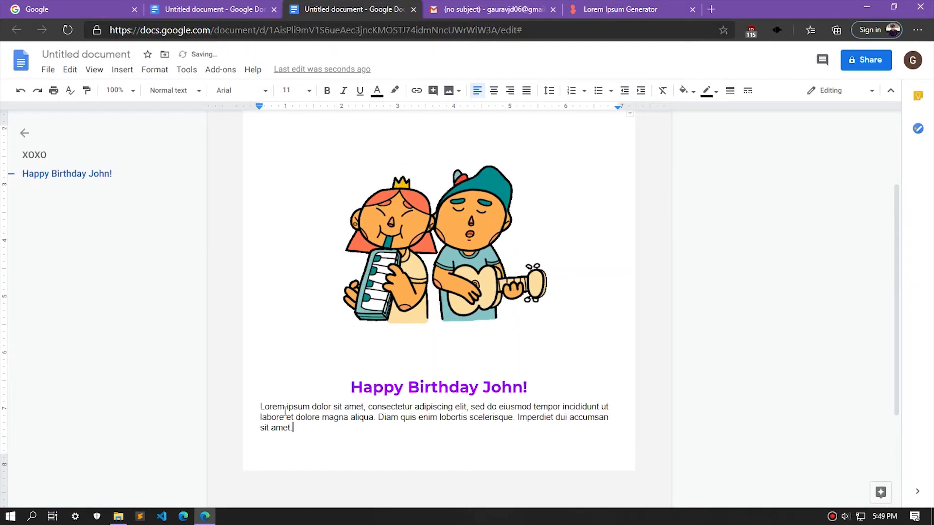
# Replace the placeholder paragraph with a source-formatted copy, and restore it as unformatted text
pyautogui.moveTo(287, 428); pyautogui.dragTo(260, 408)
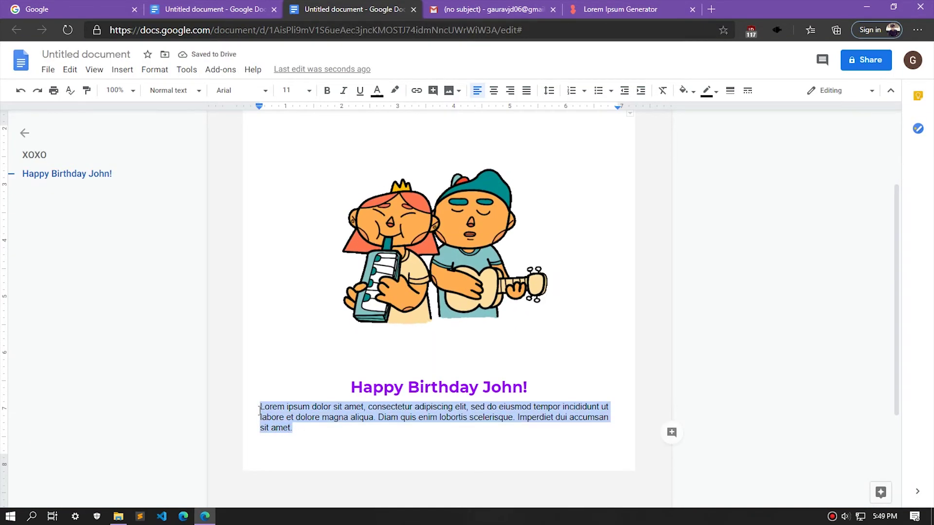
pyautogui.hotkey('ctrl', '\\')
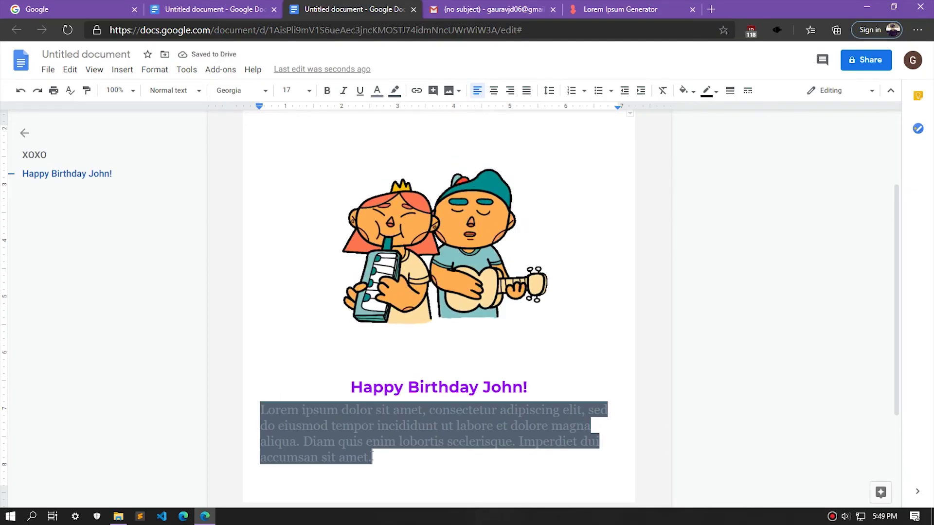
pyautogui.press('BackSpace')
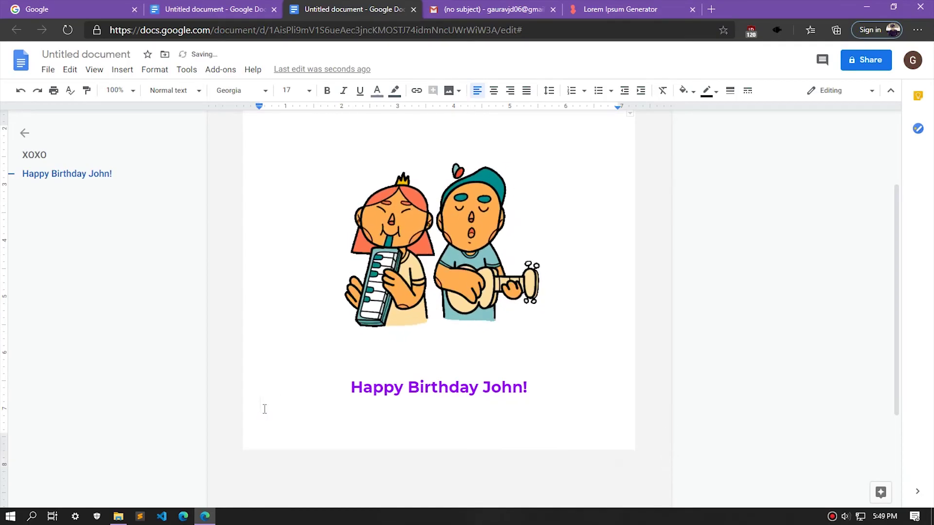
pyautogui.hotkey('ctrl', 'z')
pyautogui.hotkey('ctrl', 'c')
pyautogui.press('BackSpace')
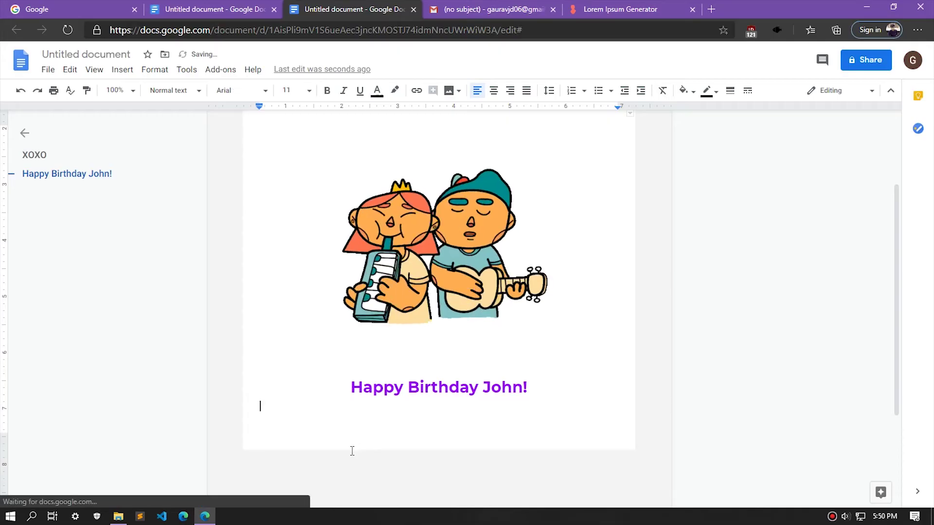
pyautogui.hotkey('ctrl', 'shift', 'v')
# Format the placeholder paragraph as 10 pt Montserrat Normal, centered, with gray text
pyautogui.moveTo(292, 427); pyautogui.dragTo(260, 406)
pyautogui.click(308, 91)
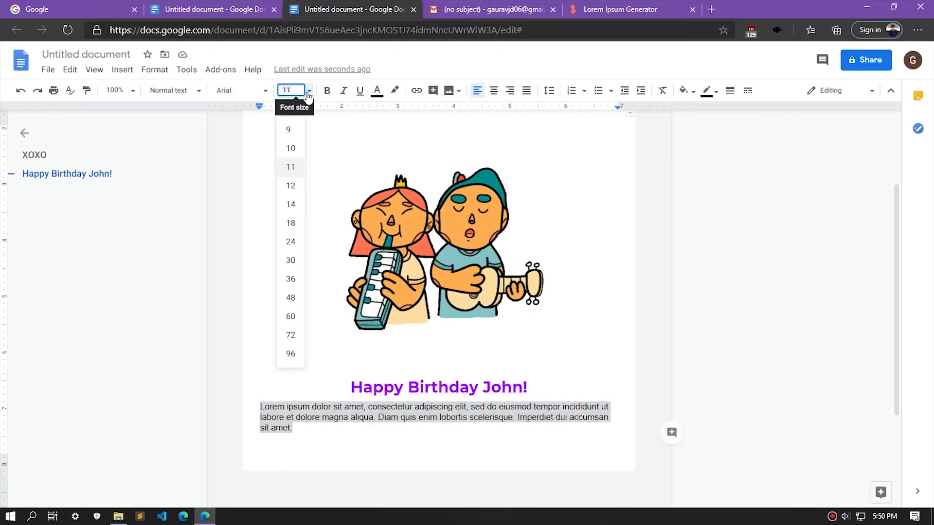
pyautogui.click(299, 147)
pyautogui.click(263, 92)
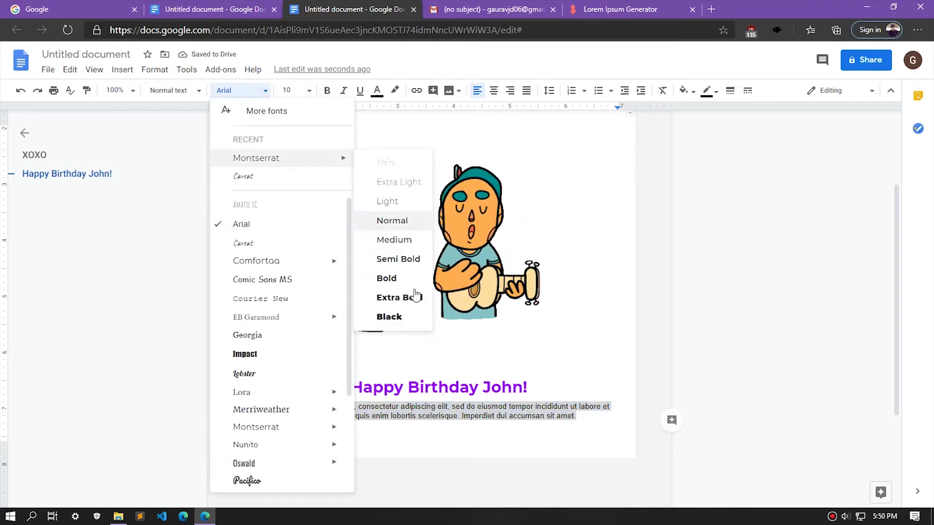
pyautogui.click(392, 221)
pyautogui.click(494, 90)
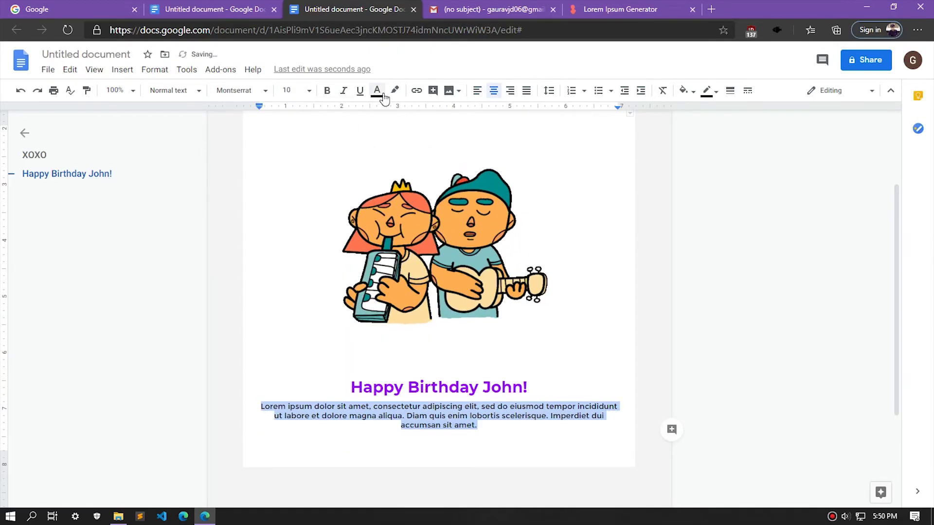
pyautogui.click(377, 90)
pyautogui.click(420, 112)
# Insert a 1 x 1 table inside the white table, below the placeholder paragraph
pyautogui.click(487, 432)
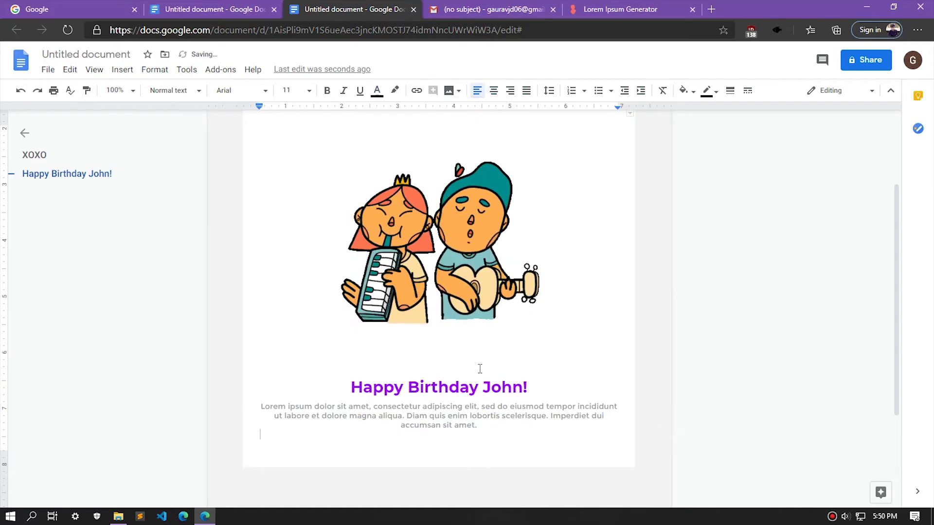
pyautogui.scroll(3, 413, 292)
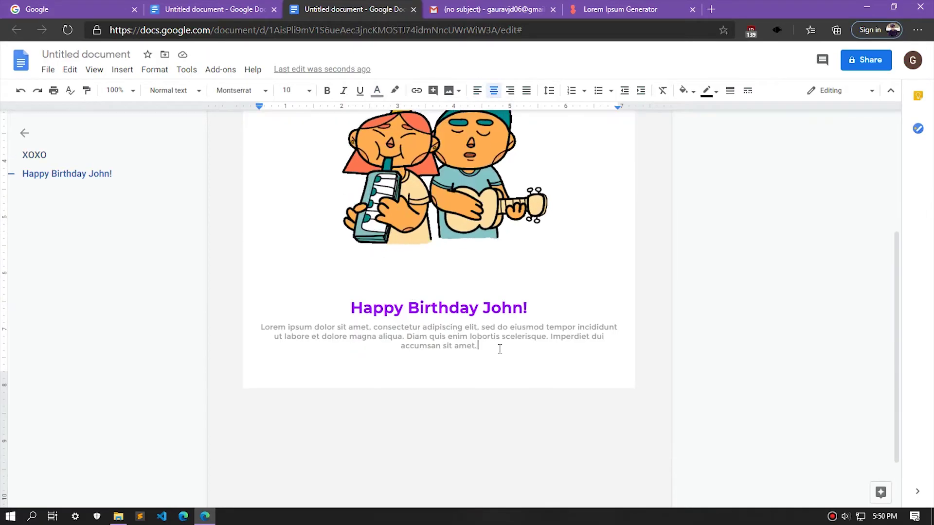
pyautogui.press('Return')
pyautogui.press('Return')
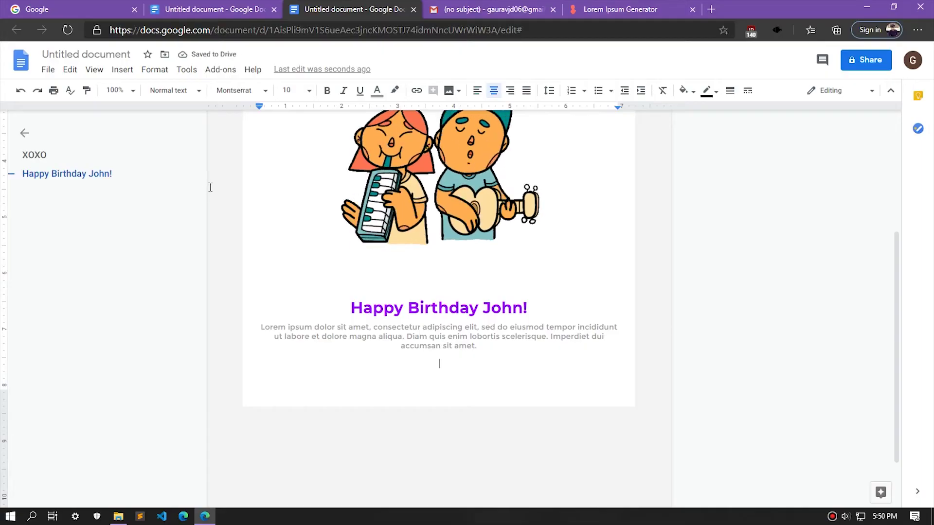
pyautogui.click(131, 72)
pyautogui.moveTo(164, 109)
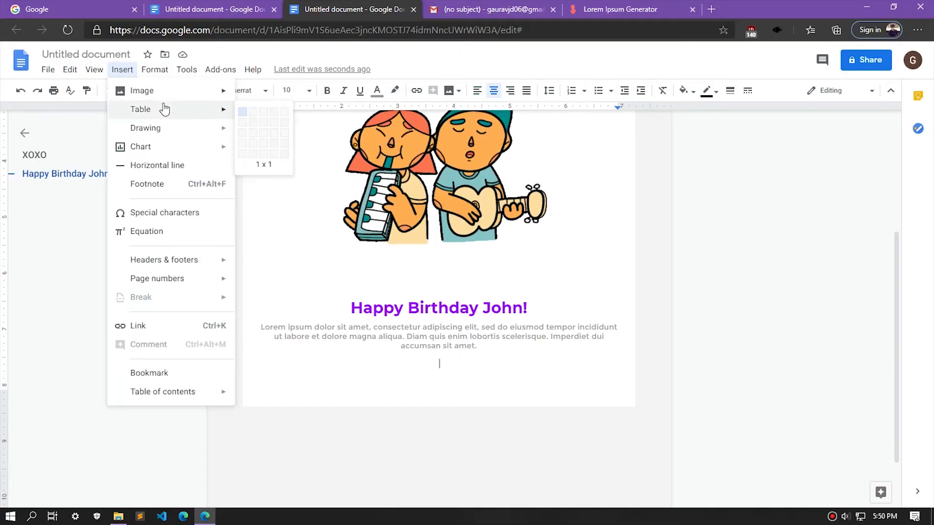
pyautogui.click(243, 116)
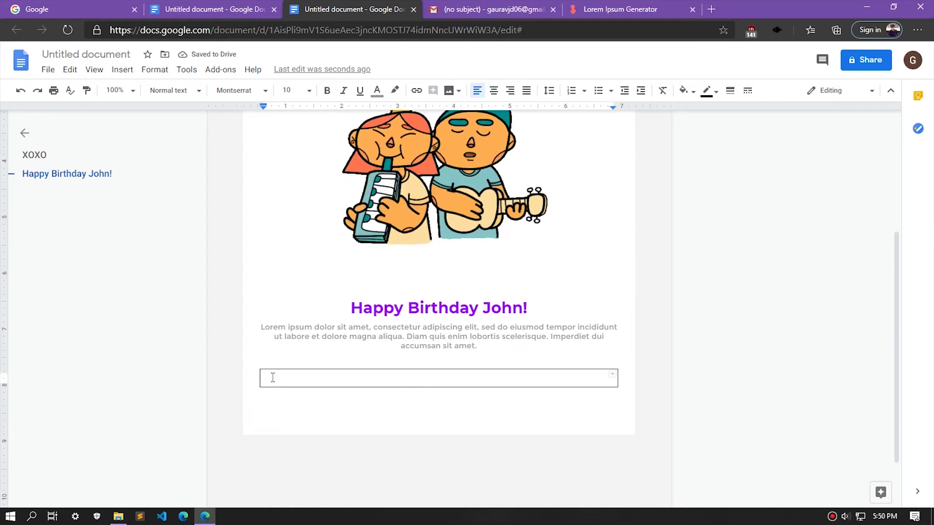
# Resize the new table below the placeholder paragraph to a centered, button-sized cell about 1.58 inches wide and 0.4 inches high
pyautogui.click(413, 379)
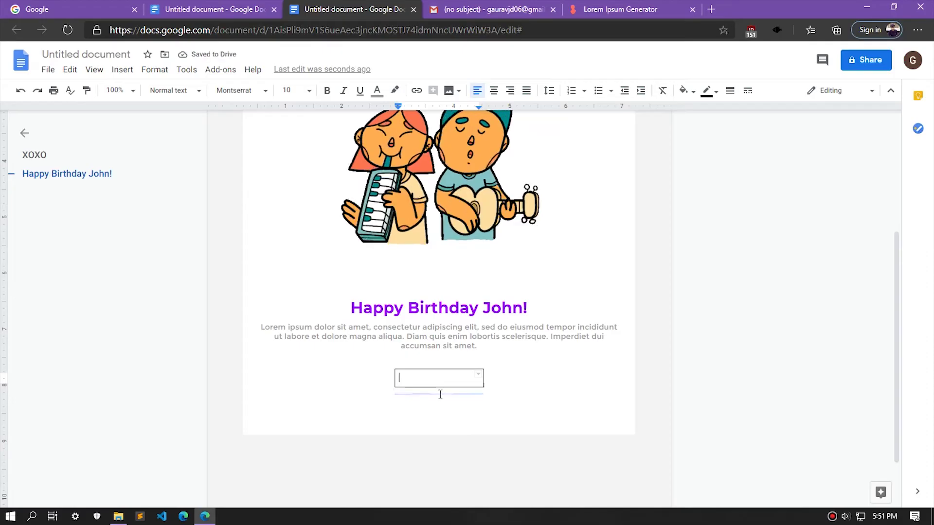
pyautogui.moveTo(438, 394); pyautogui.dragTo(438, 395)
pyautogui.press('F11')
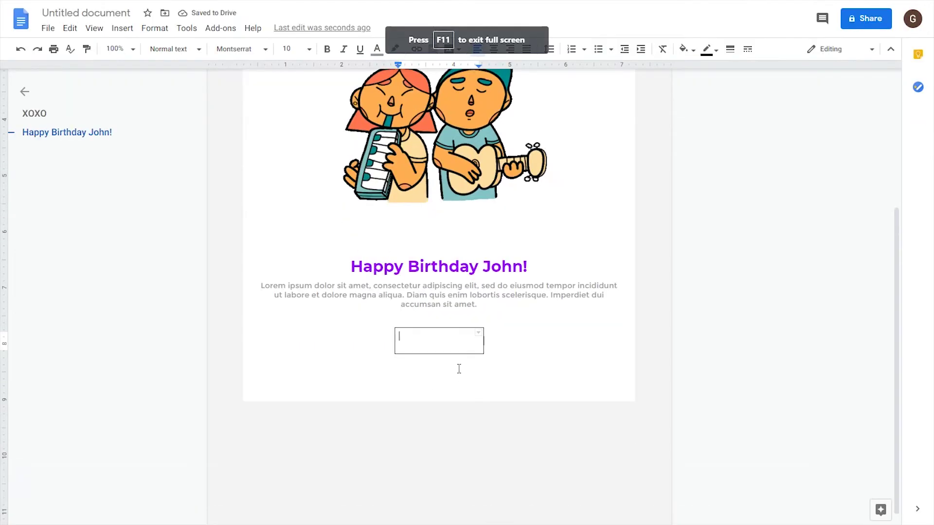
pyautogui.moveTo(435, 345); pyautogui.dragTo(435, 349)
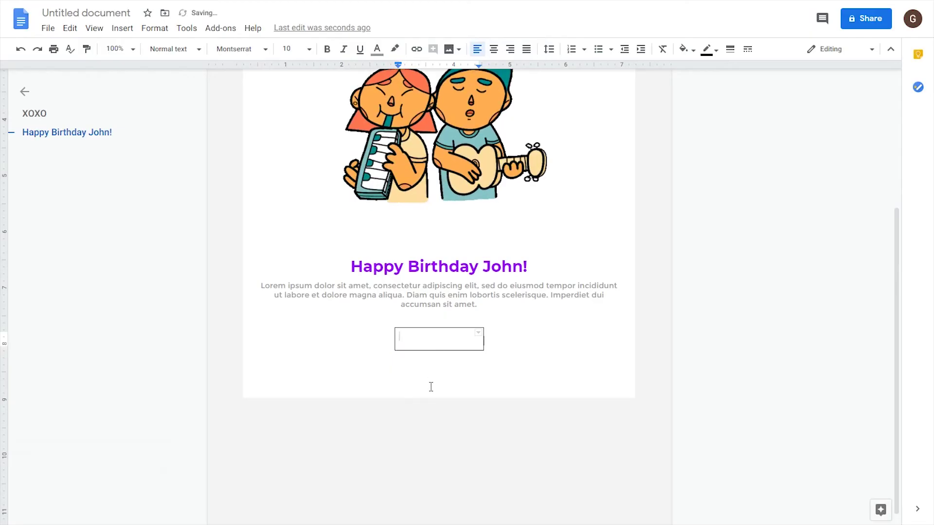
# Give the button-sized table a 0 pt border, purple cell background, middle vertical alignment and centered table alignment
pyautogui.rightClick(430, 332)
pyautogui.click(478, 443)
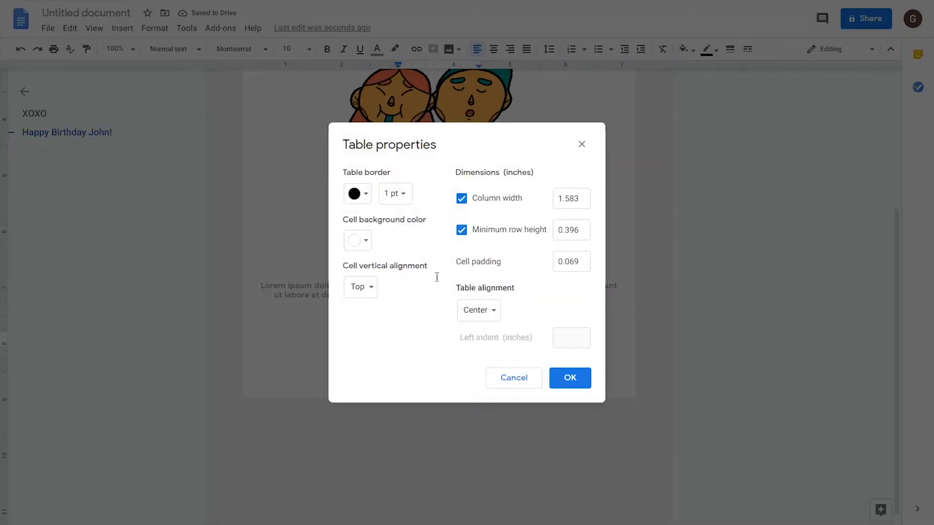
pyautogui.click(395, 194)
pyautogui.click(408, 216)
pyautogui.click(357, 240)
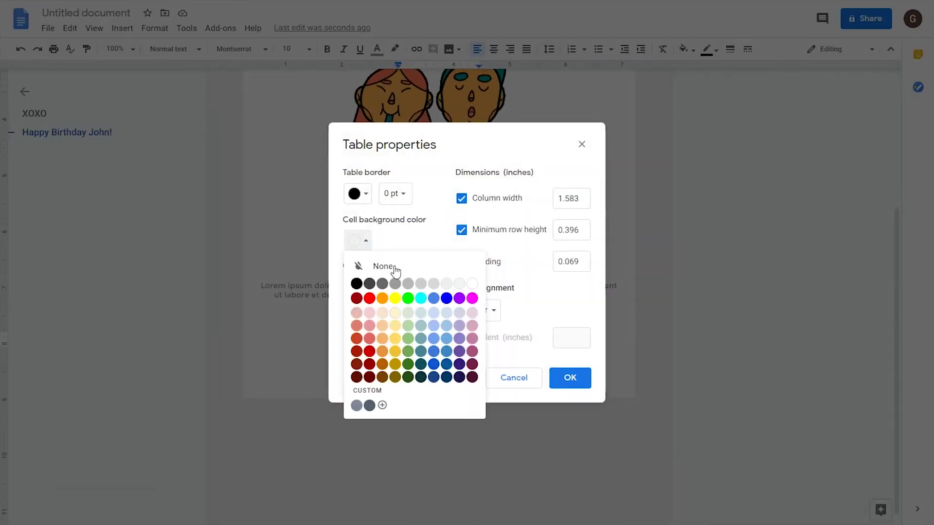
pyautogui.click(460, 299)
pyautogui.click(365, 292)
pyautogui.click(365, 323)
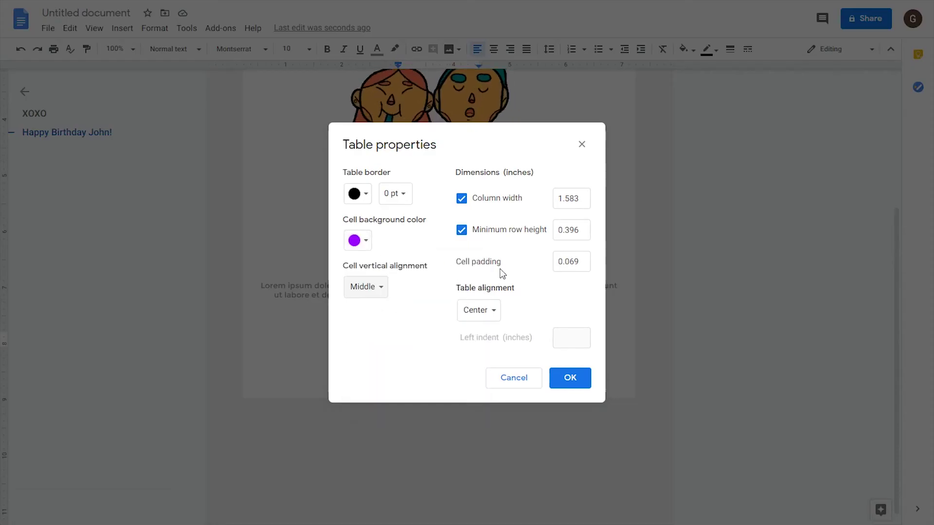
pyautogui.click(478, 312)
pyautogui.click(492, 310)
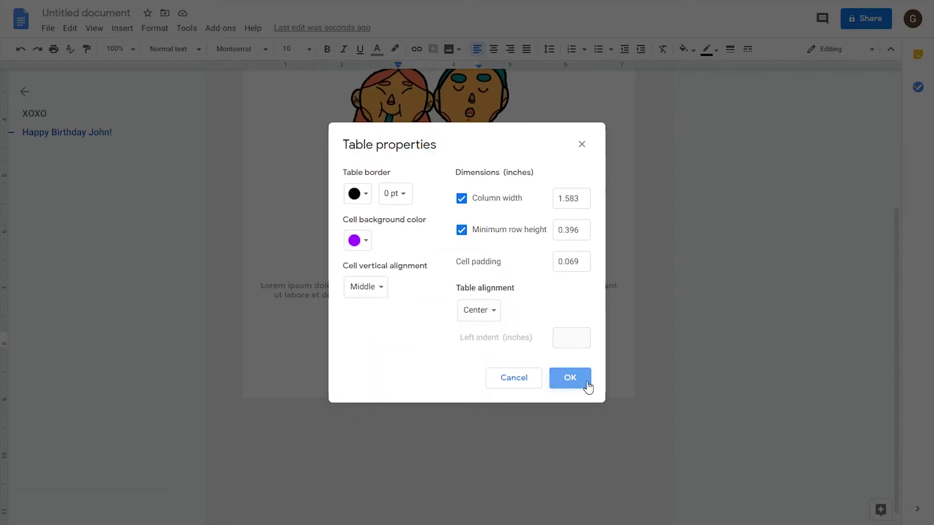
pyautogui.click(570, 378)
# Enter "OPEN YOUR GIFT" centered in the purple cell and color the text white
pyautogui.click(493, 51)
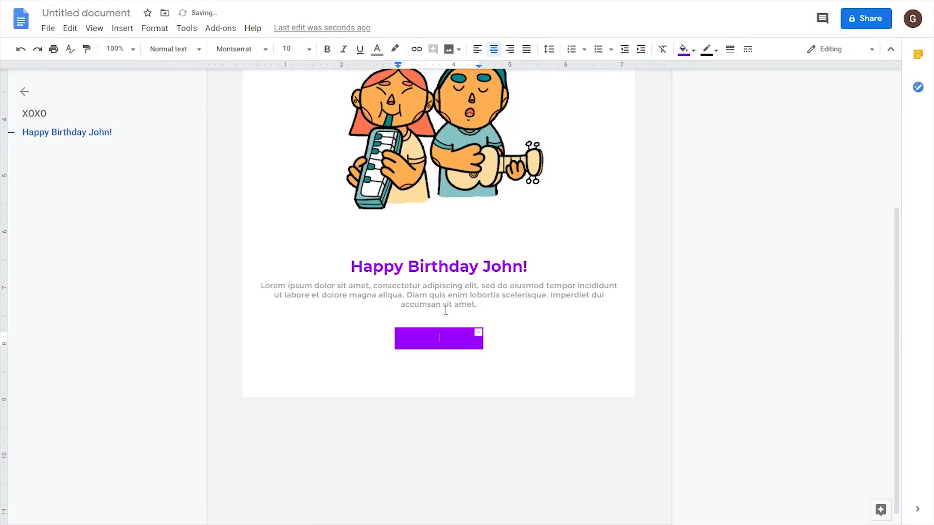
pyautogui.write('OPEN YOUR GIFT')
pyautogui.tripleClick(457, 333)
pyautogui.click(377, 49)
pyautogui.click(471, 74)
pyautogui.click(488, 334)
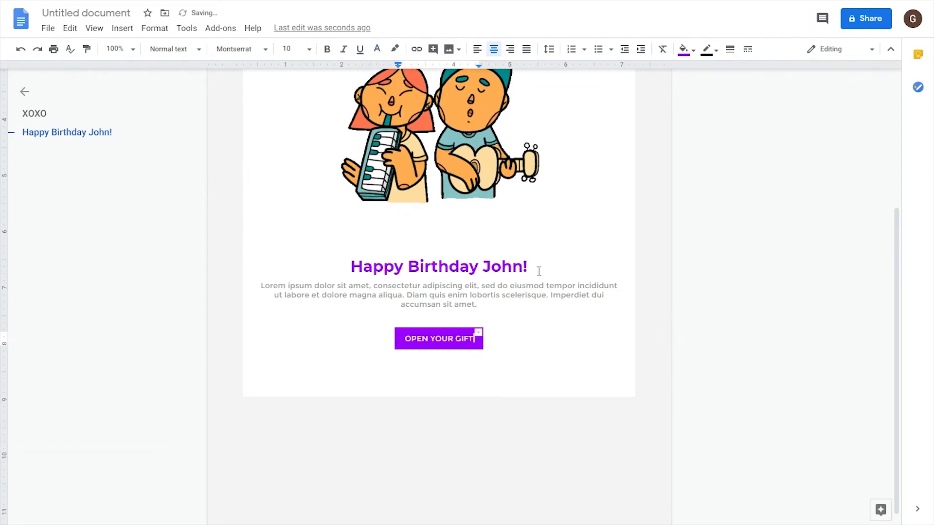
# Link the "OPEN YOUR GIFT" text to google.com
pyautogui.tripleClick(419, 335)
pyautogui.click(417, 50)
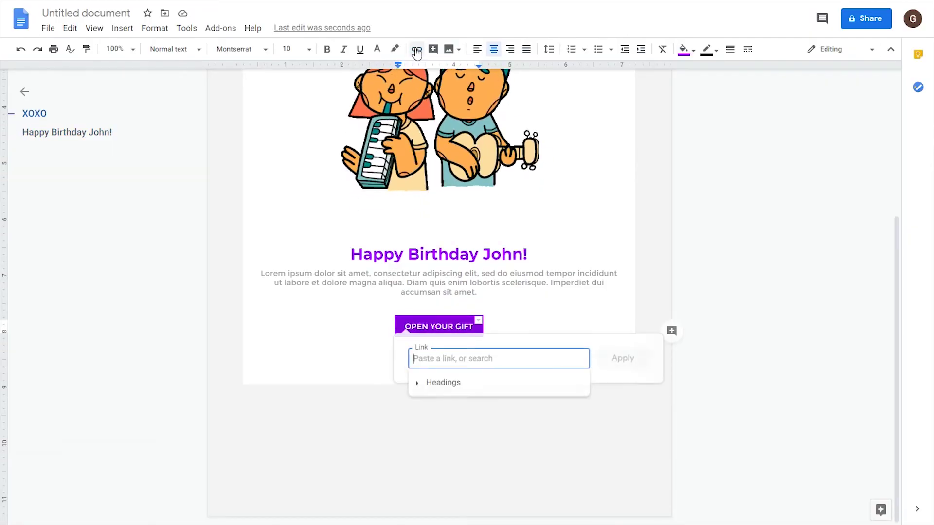
pyautogui.write('google.com')
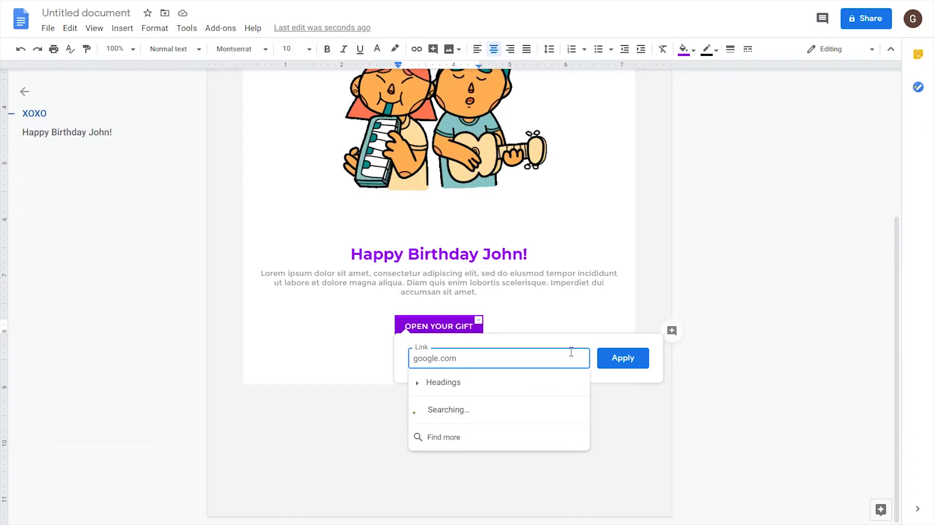
pyautogui.click(622, 358)
# Color the linked "OPEN YOUR GIFT" text white and remove its underline
pyautogui.doubleClick(423, 326)
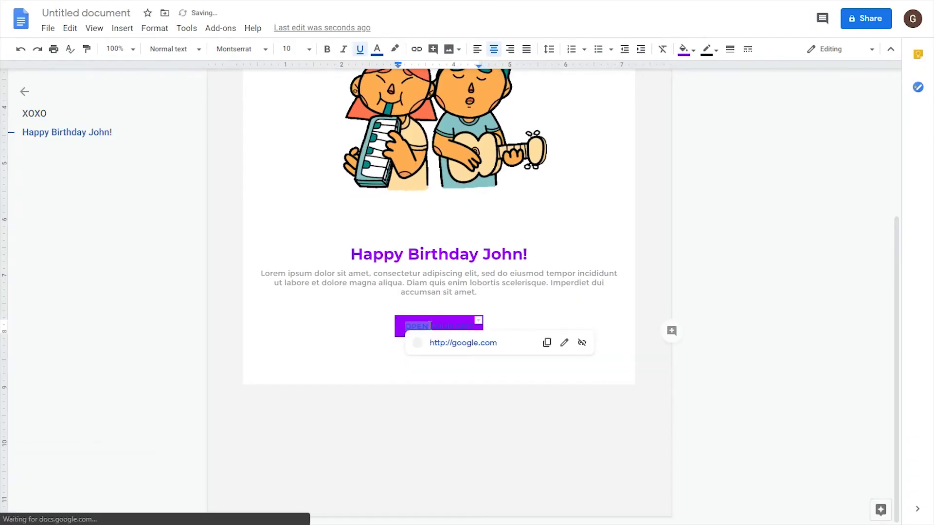
pyautogui.click(377, 49)
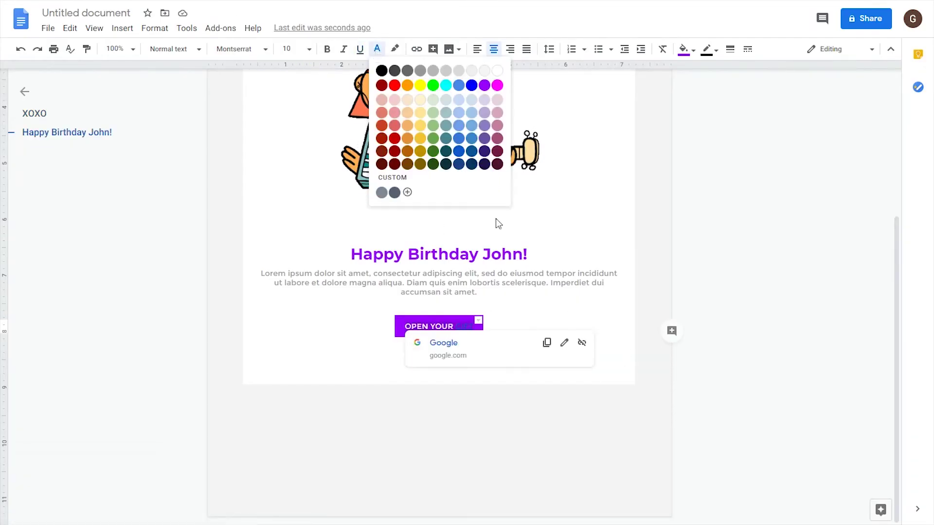
pyautogui.click(497, 72)
pyautogui.click(360, 49)
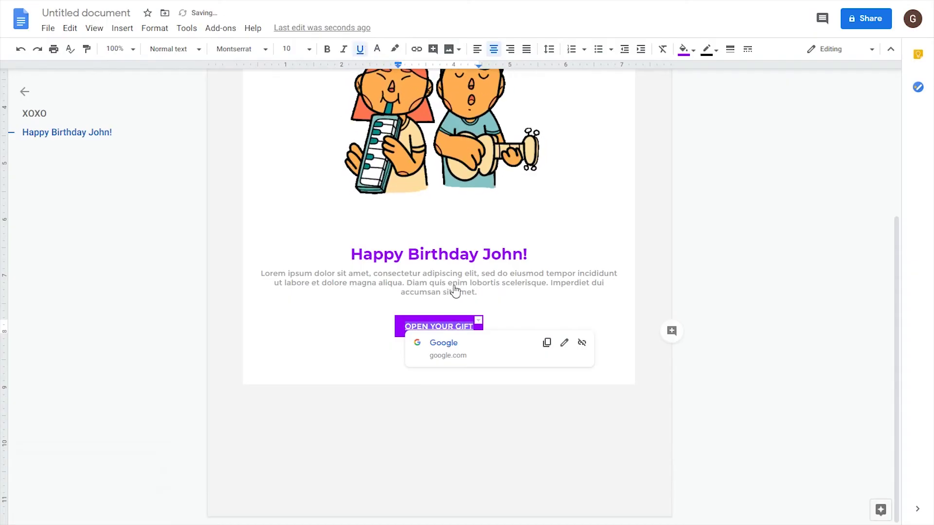
pyautogui.click(493, 343)
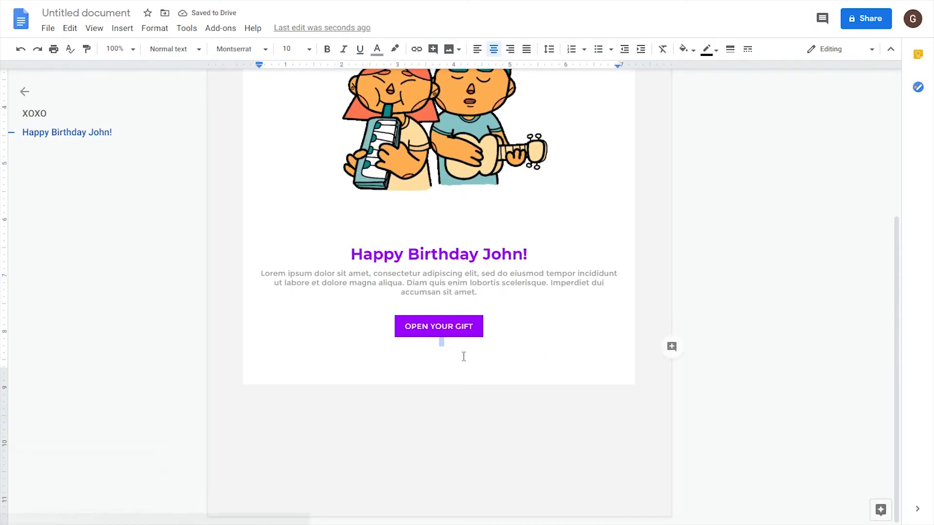
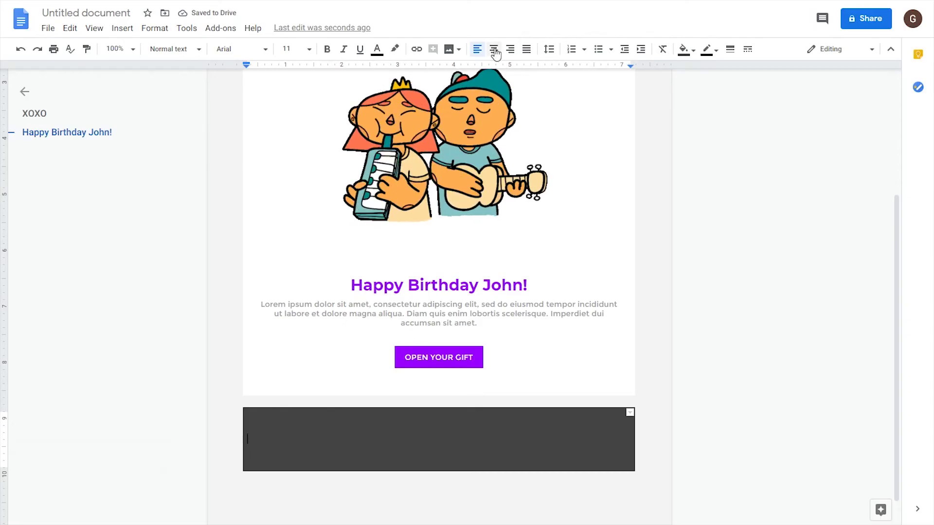
# Enter "XOXO" centered in the dark gray footer table and color it white
pyautogui.write('XOXO')
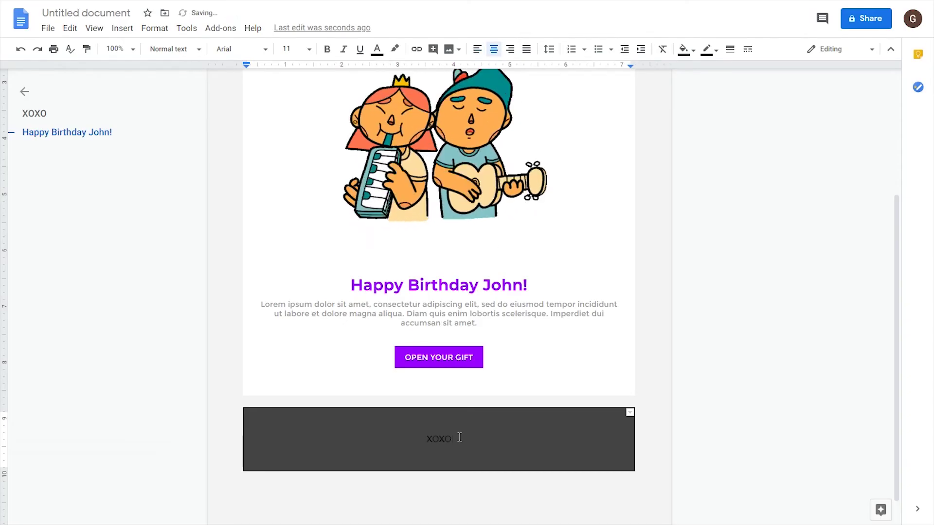
pyautogui.moveTo(459, 438); pyautogui.dragTo(426, 439)
pyautogui.click(377, 48)
pyautogui.click(497, 71)
# Format the footer's XOXO text as bold Montserrat at 18 pt
pyautogui.click(241, 49)
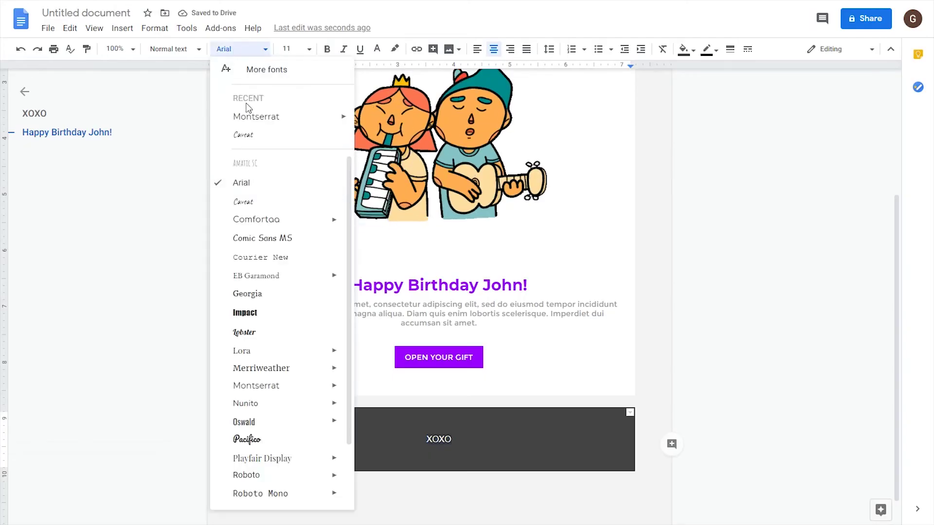
pyautogui.moveTo(299, 120)
pyautogui.click(385, 235)
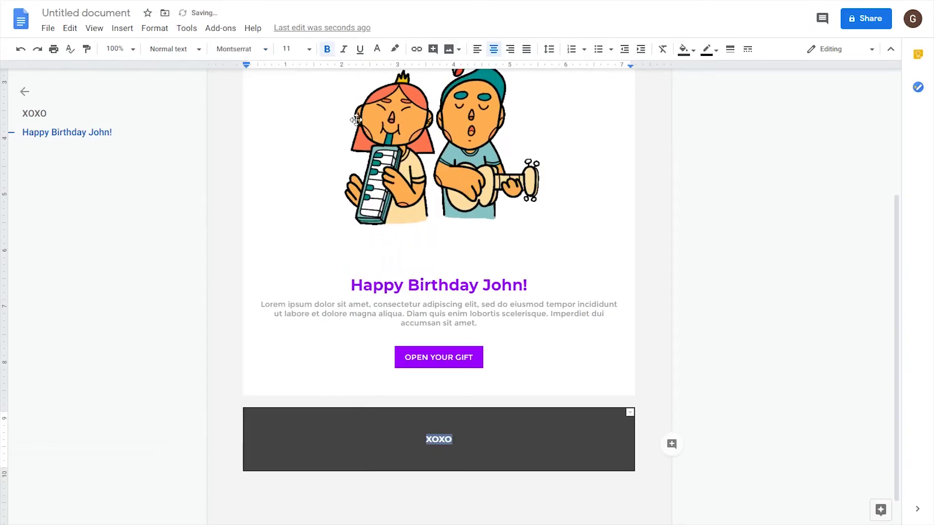
pyautogui.click(309, 57)
pyautogui.click(292, 198)
pyautogui.click(309, 51)
pyautogui.click(290, 182)
pyautogui.click(474, 441)
# Start a new line below XOXO in the footer with bold turned off and the font size at 8
pyautogui.press('Return')
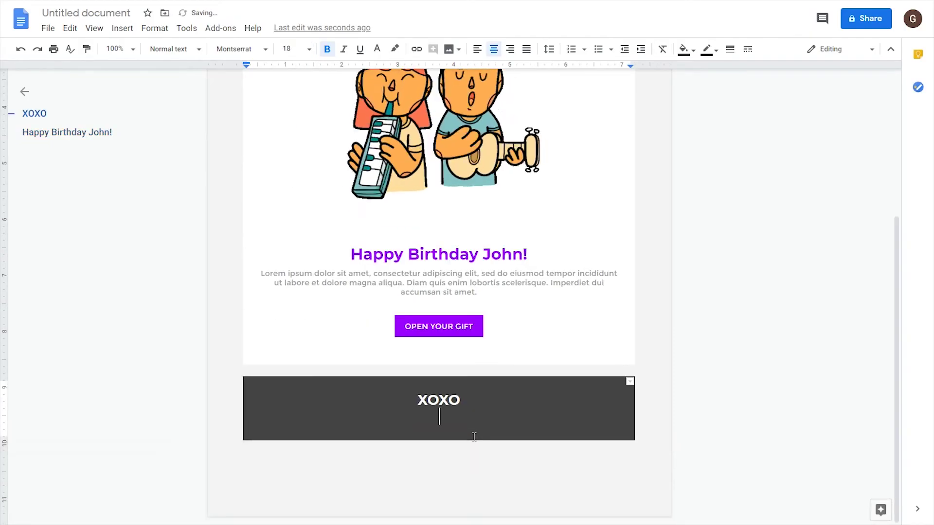
pyautogui.click(326, 49)
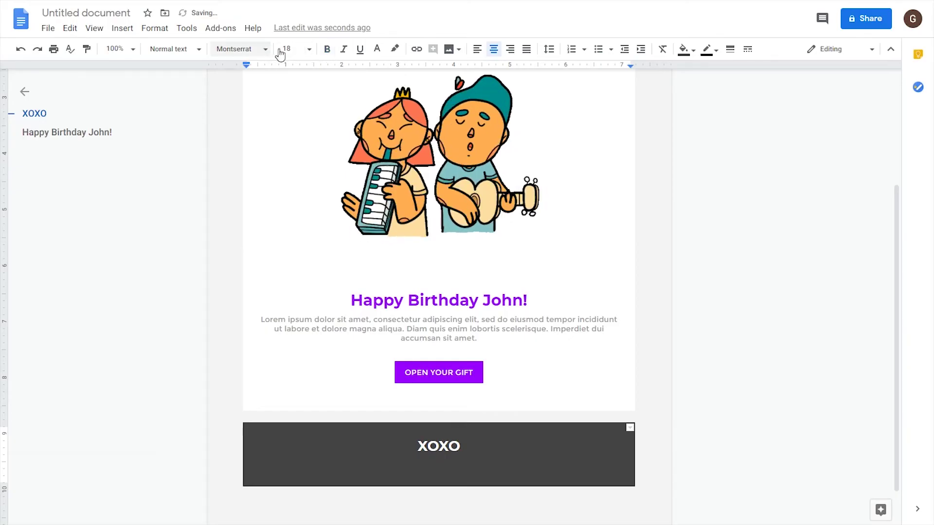
pyautogui.click(308, 49)
pyautogui.click(287, 92)
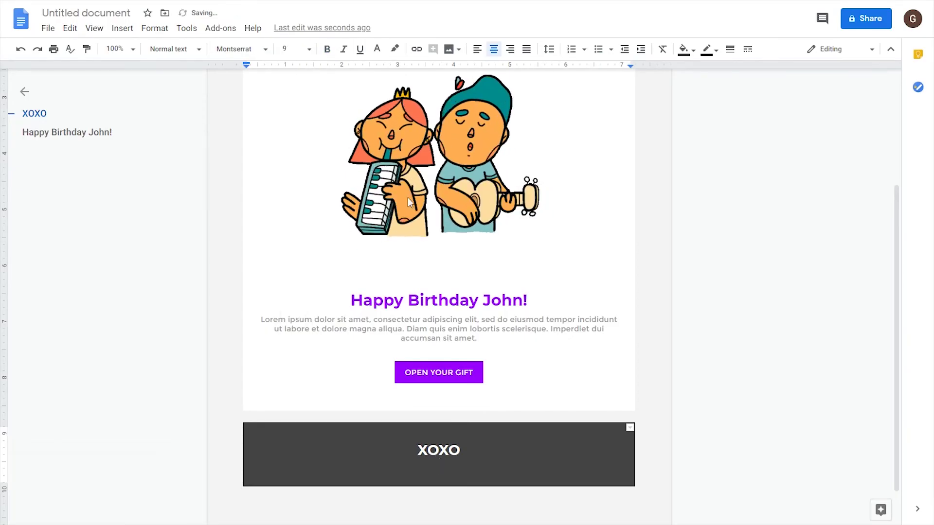
pyautogui.click(308, 49)
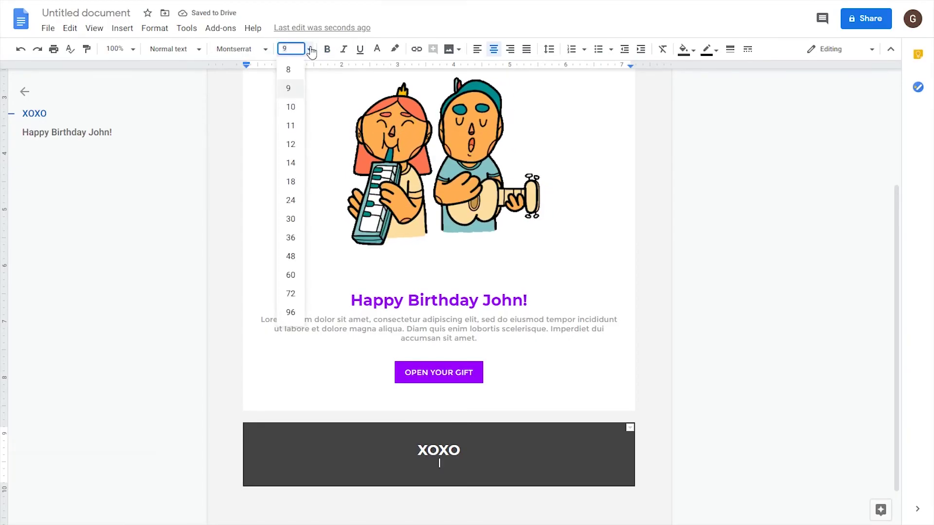
pyautogui.click(290, 71)
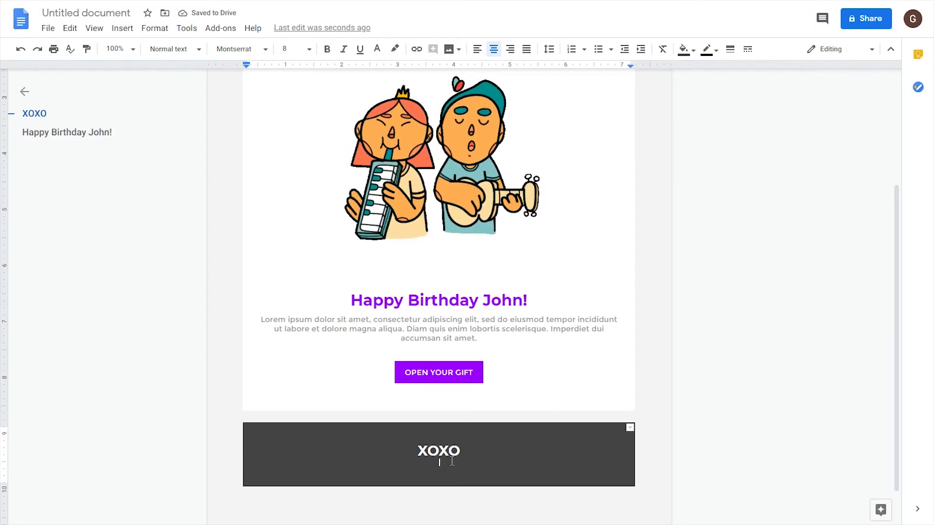
pyautogui.write('Vis')
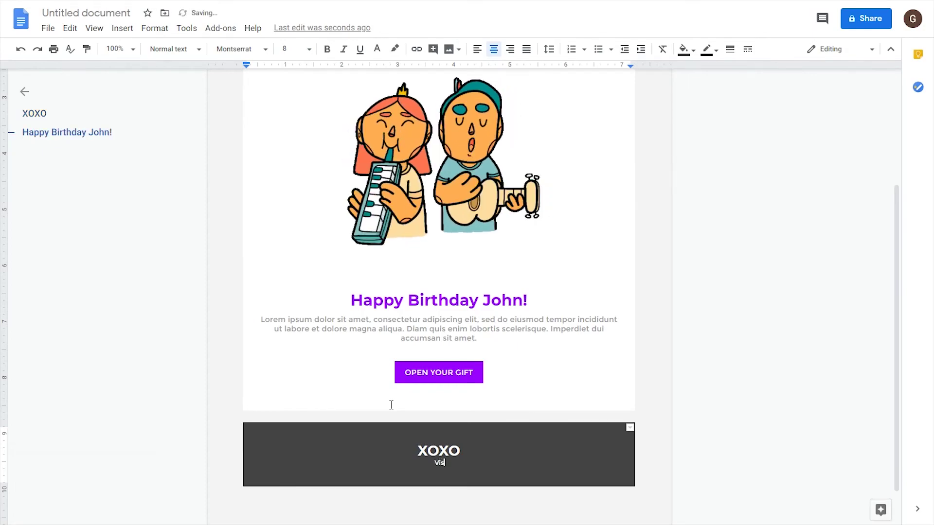
pyautogui.write('ist us at')
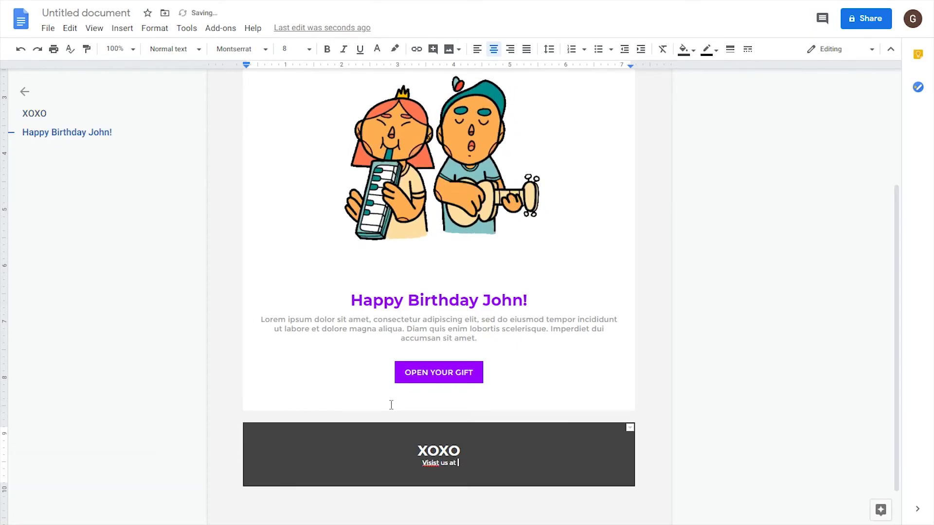
pyautogui.hotkey('shift', 'Home')
pyautogui.write('Vis')
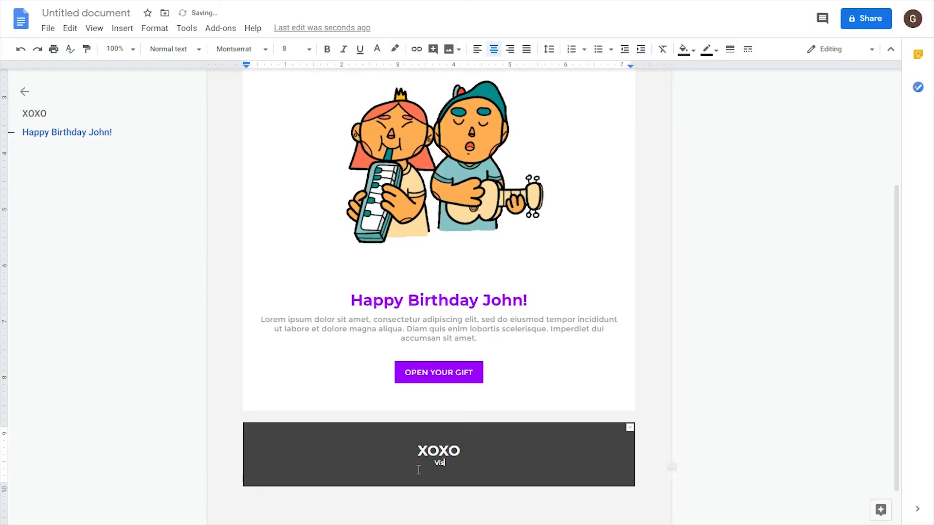
pyautogui.write('it us at w')
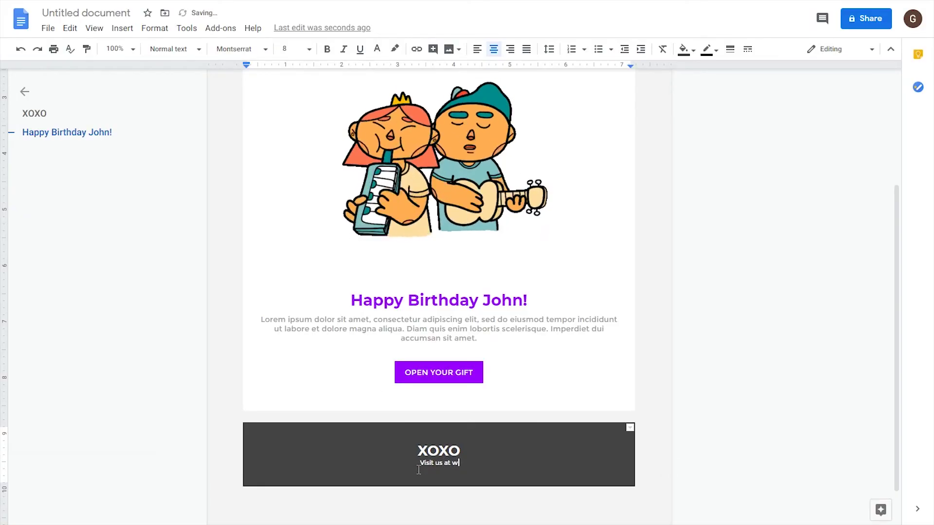
pyautogui.write('ww.xoxo.com')
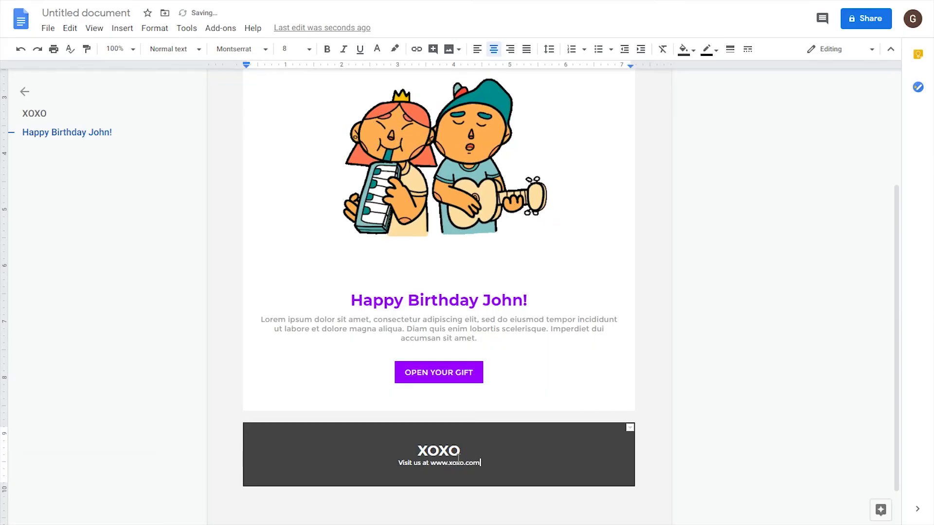
pyautogui.moveTo(479, 463); pyautogui.dragTo(399, 463)
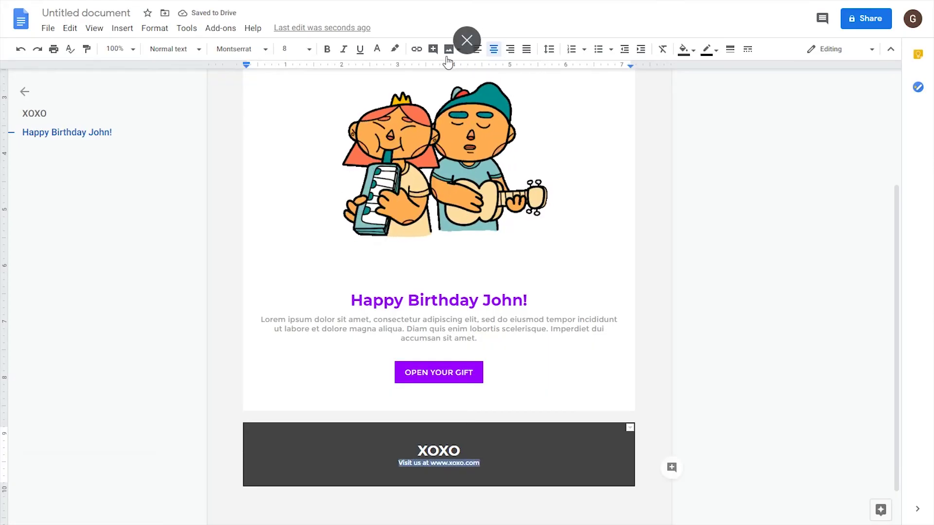
pyautogui.click(377, 49)
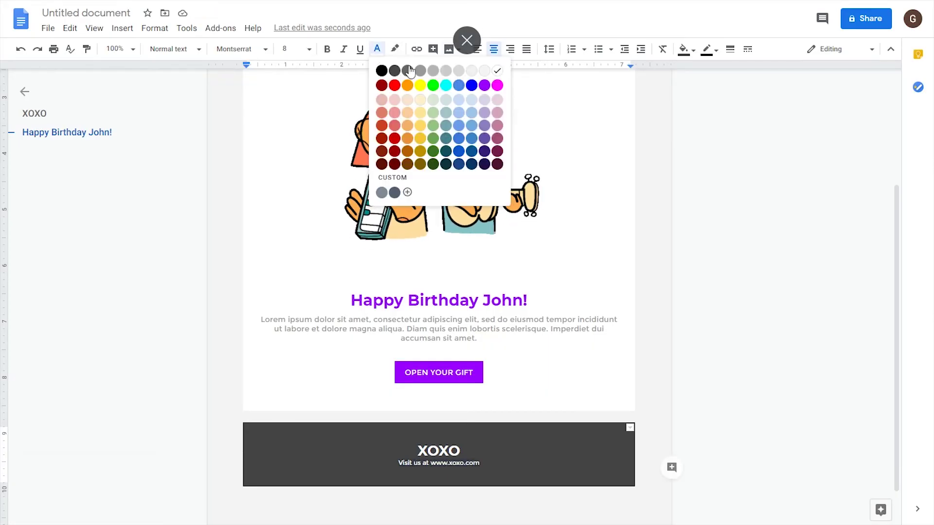
pyautogui.click(450, 72)
pyautogui.press('Right')
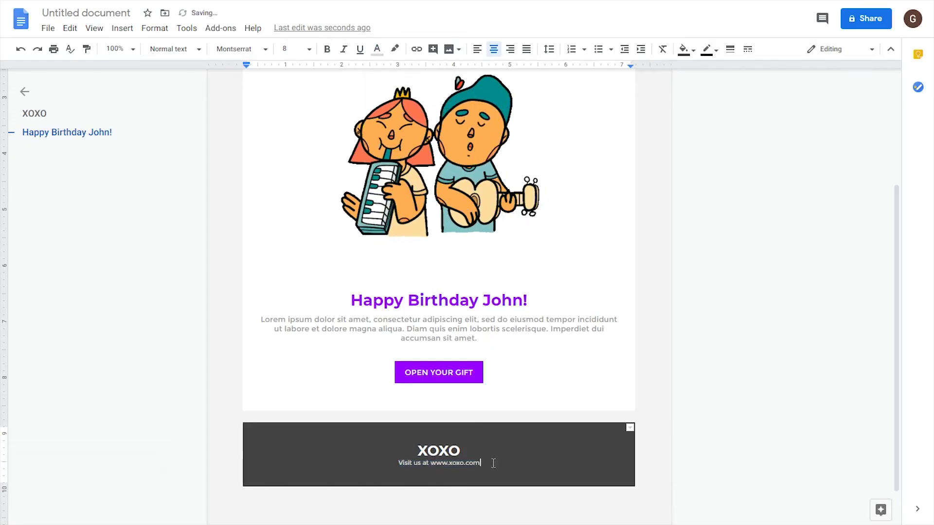
pyautogui.moveTo(431, 463); pyautogui.dragTo(480, 464)
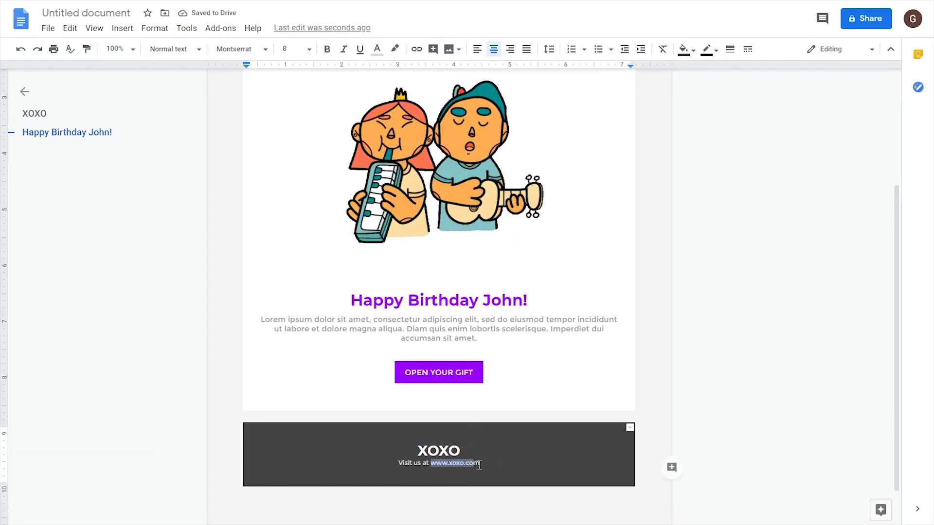
pyautogui.click(417, 49)
pyautogui.press('Return')
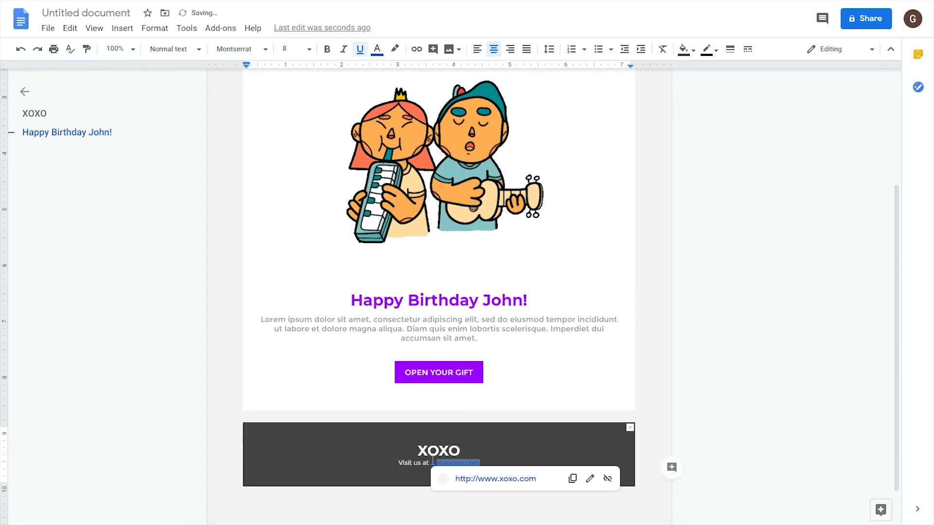
pyautogui.click(377, 51)
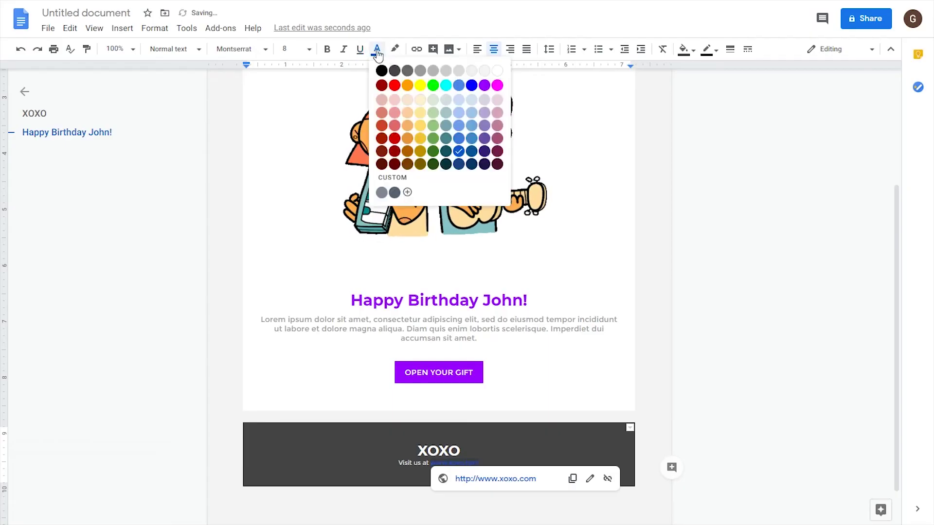
pyautogui.click(444, 72)
pyautogui.press('Up')
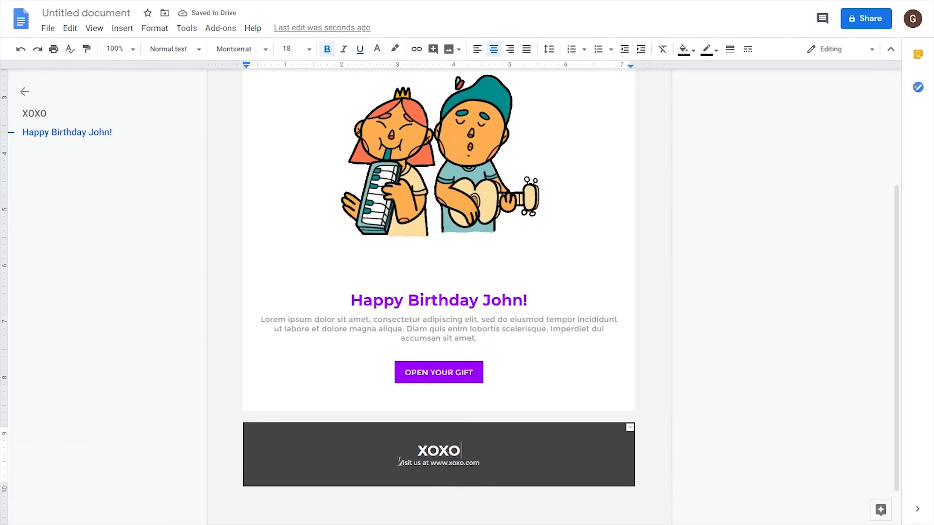
pyautogui.click(399, 461)
pyautogui.press('Return')
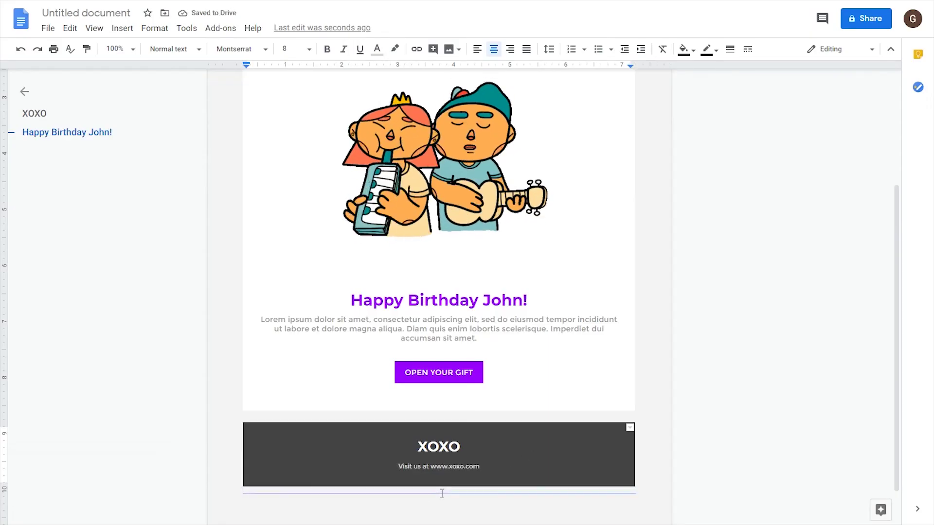
# Review the finished e-mail design in the document from the XOXO header down to the footer
pyautogui.moveTo(442, 494); pyautogui.dragTo(440, 498)
pyautogui.scroll(3, 592, 375)
pyautogui.click(425, 181)
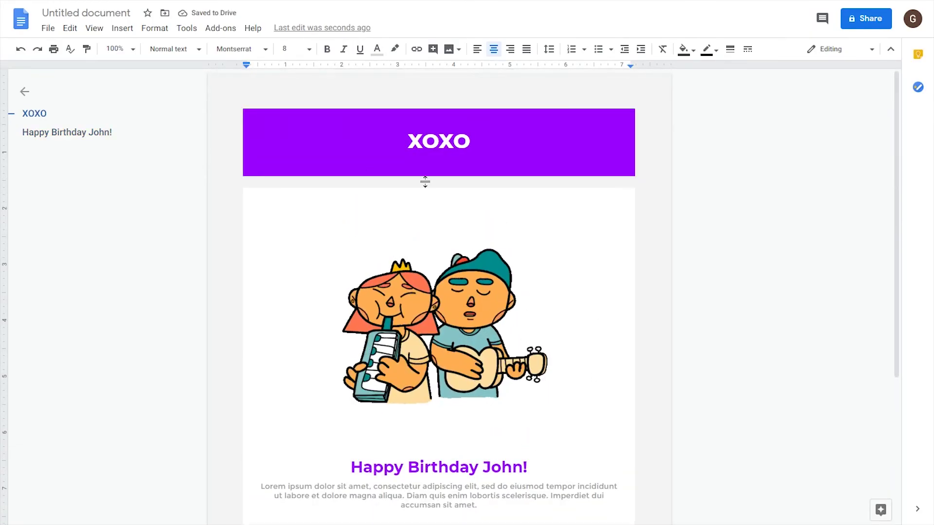
pyautogui.scroll(-4, 559, 309)
pyautogui.scroll(4, 545, 124)
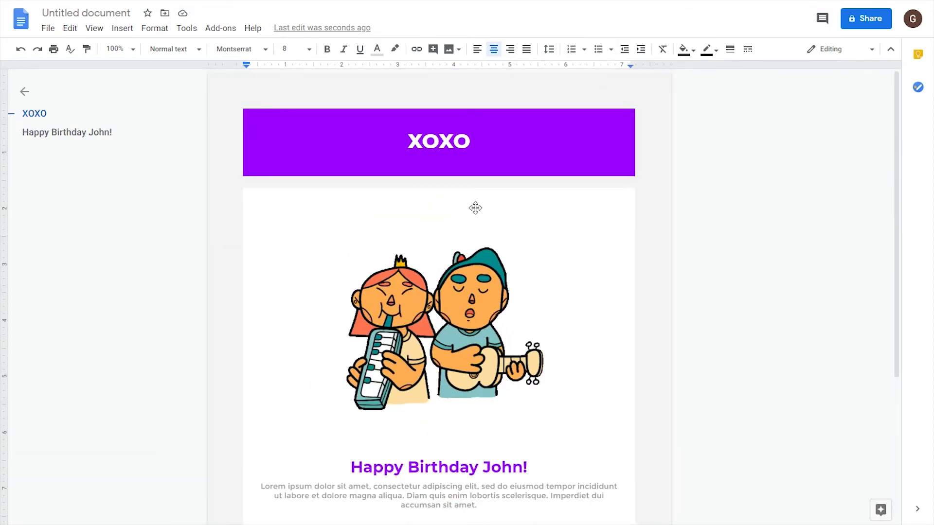
pyautogui.scroll(-4, 475, 208)
# Switch to Gmail and open its settings, leaving no new message window open
pyautogui.press('F11')
pyautogui.click(486, 10)
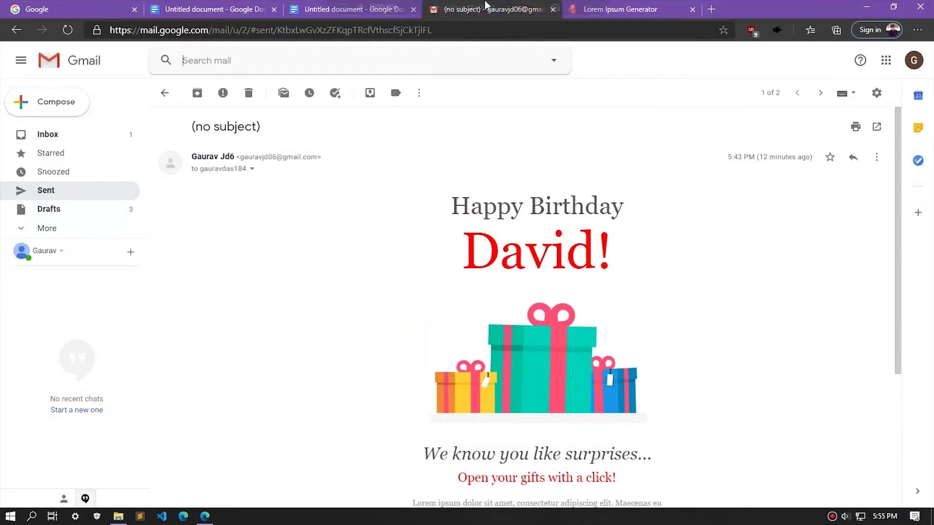
pyautogui.click(53, 108)
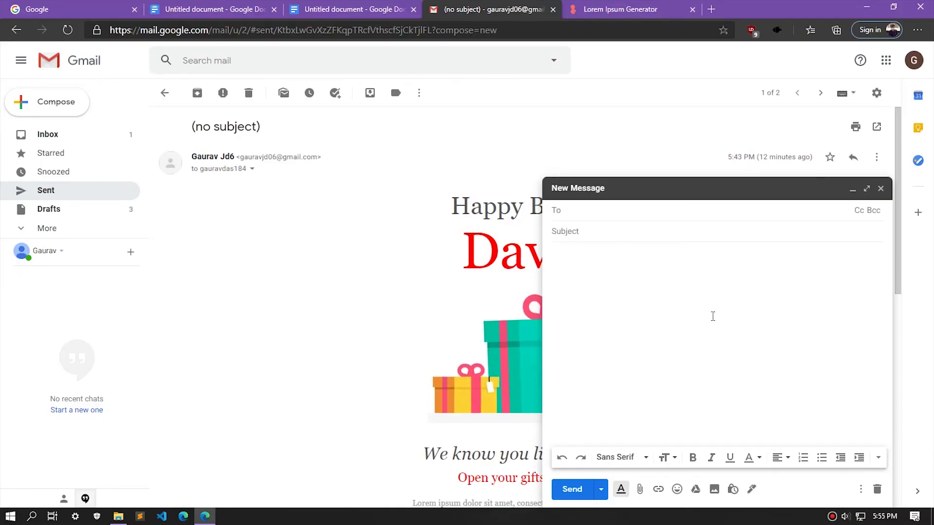
pyautogui.click(879, 193)
pyautogui.click(876, 92)
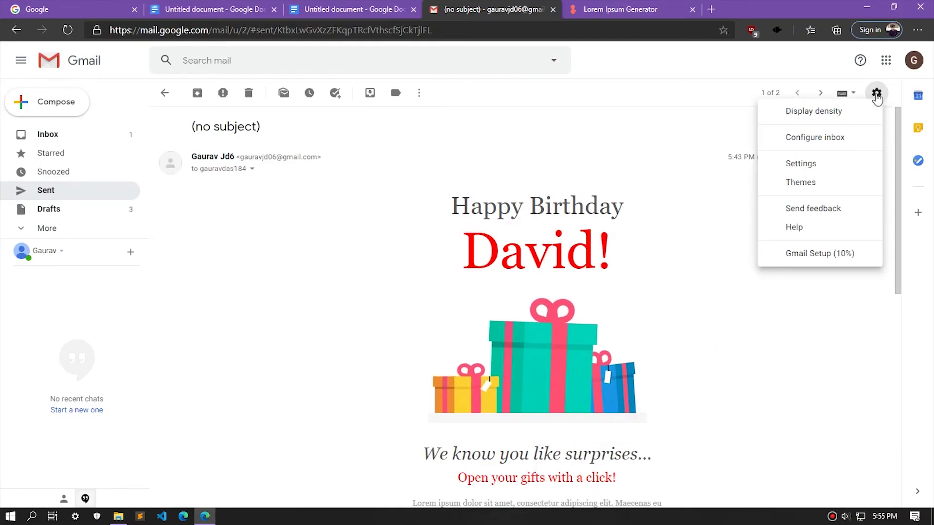
pyautogui.click(800, 164)
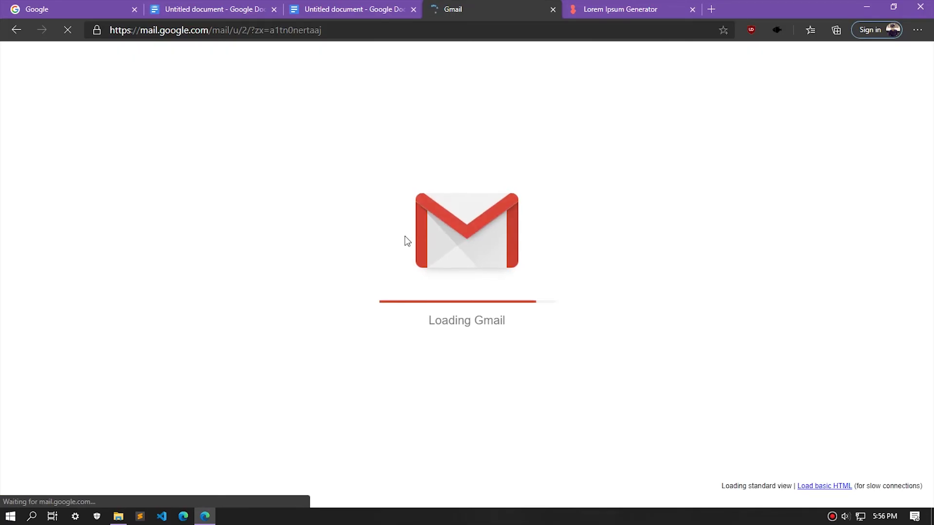
# Dismiss the Google Meet introduction and open a new message in the enlarged compose window
pyautogui.press('F11')
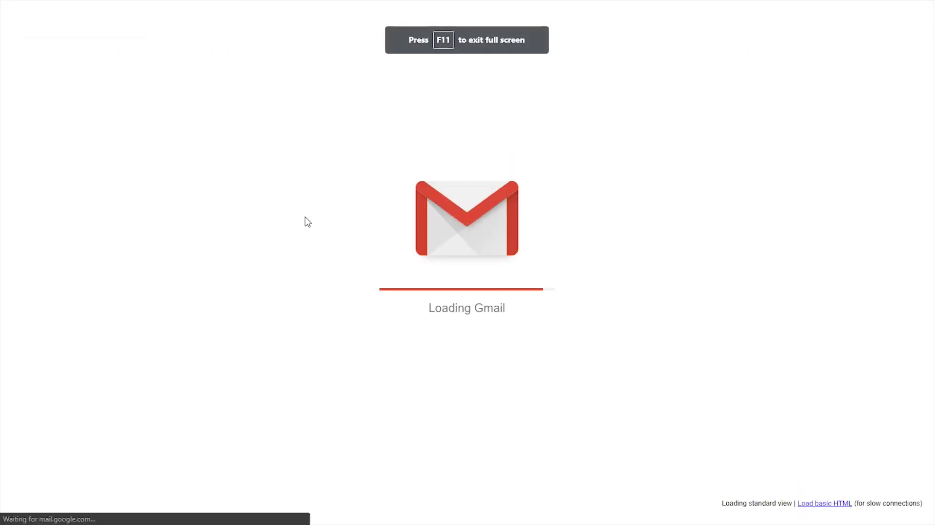
pyautogui.press('F11')
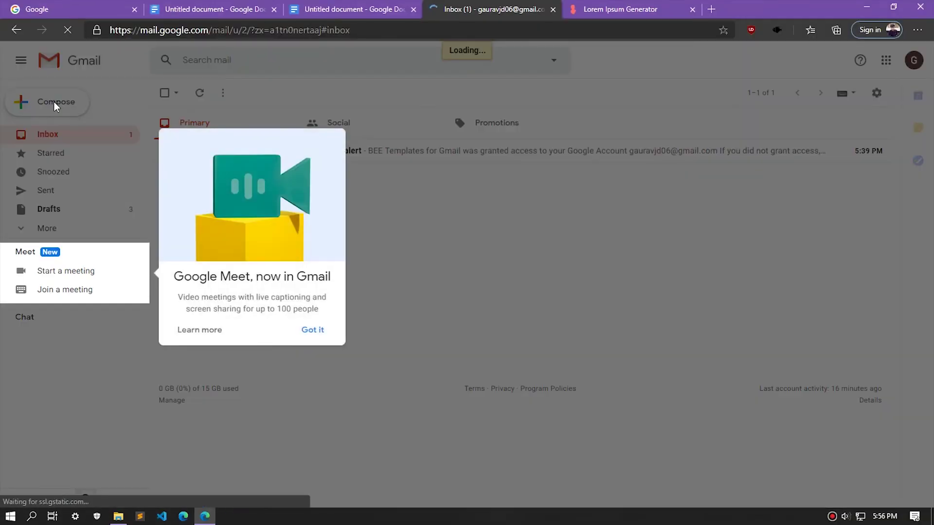
pyautogui.click(312, 329)
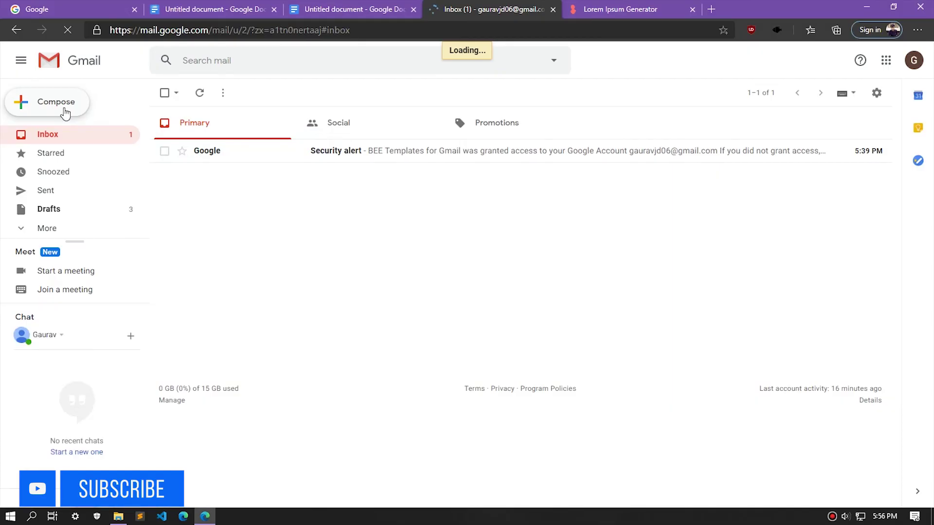
pyautogui.click(57, 101)
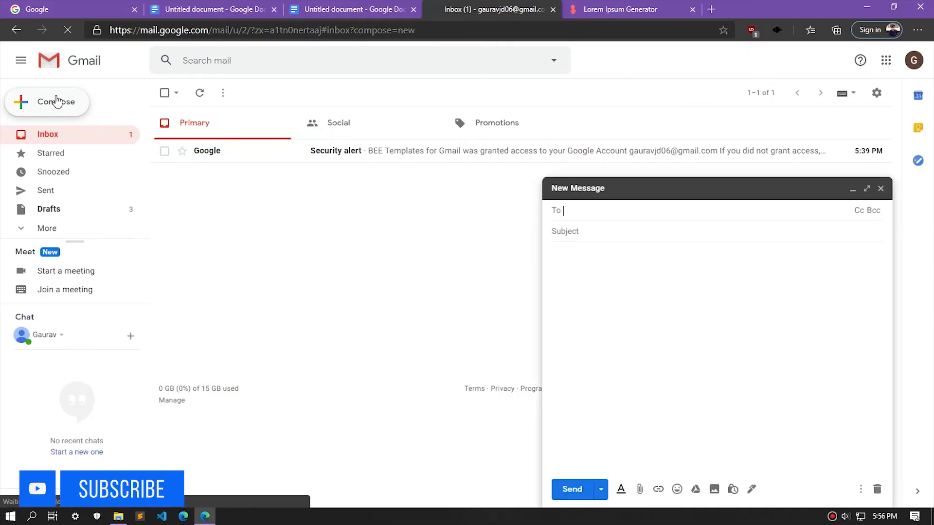
pyautogui.click(866, 190)
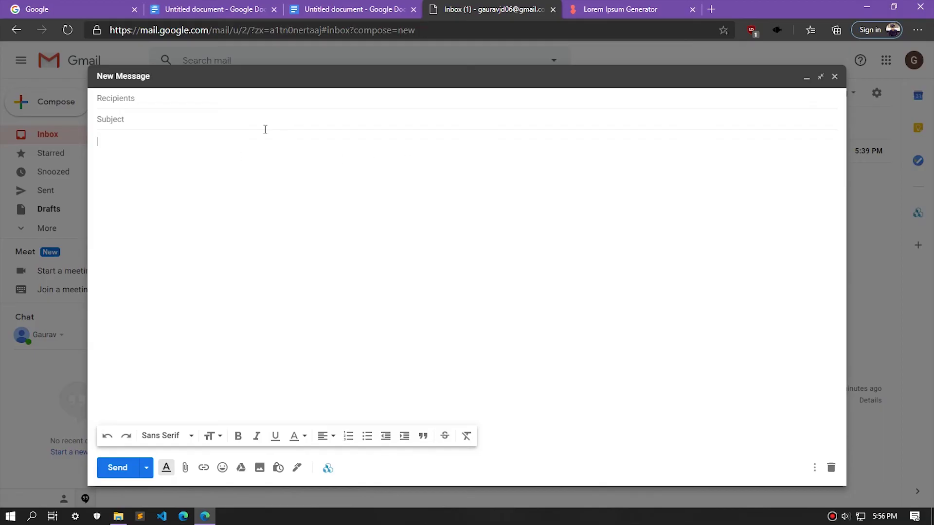
# Copy the entire birthday design from the Google Docs document and paste it into the new Gmail message's body
pyautogui.hotkey('ctrl', 'shift', 'Tab')
pyautogui.scroll(5, 245, 261)
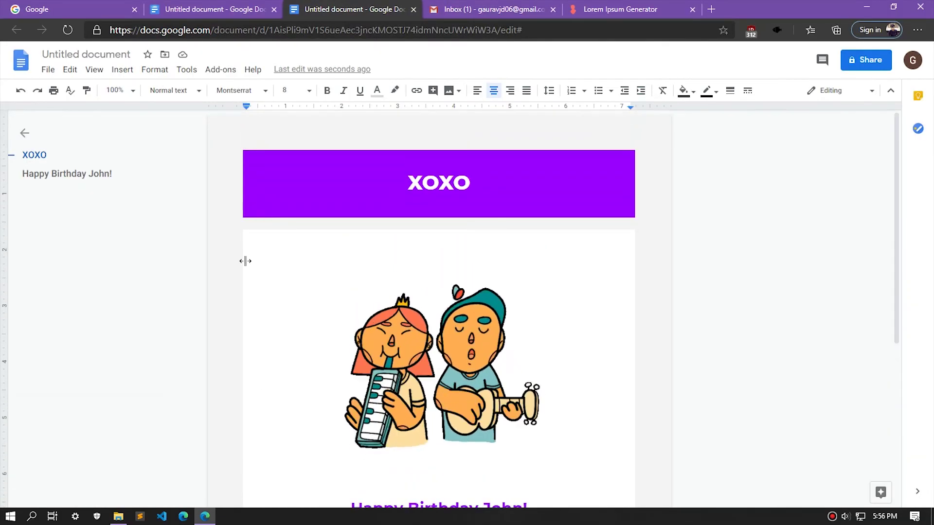
pyautogui.hotkey('ctrl', 'a')
pyautogui.scroll(-4, 284, 179)
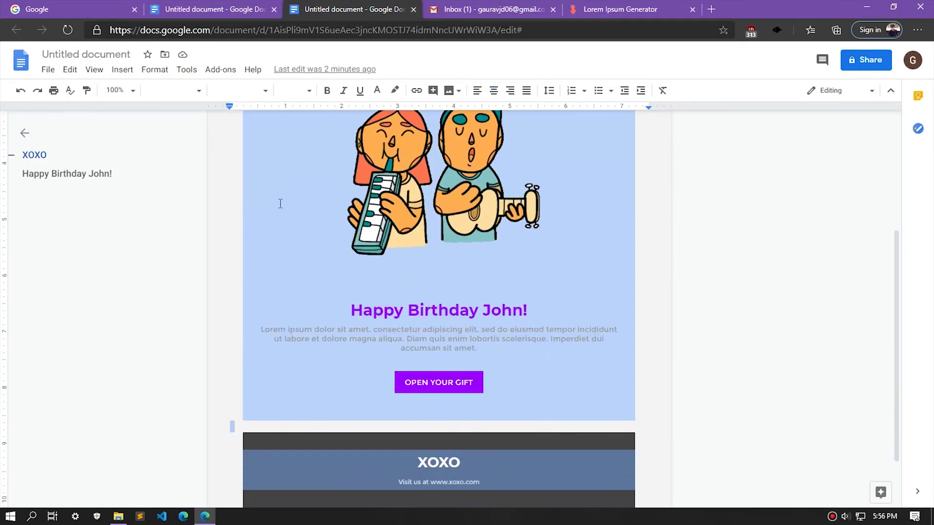
pyautogui.scroll(-2, 285, 178)
pyautogui.hotkey('ctrl', 'Tab')
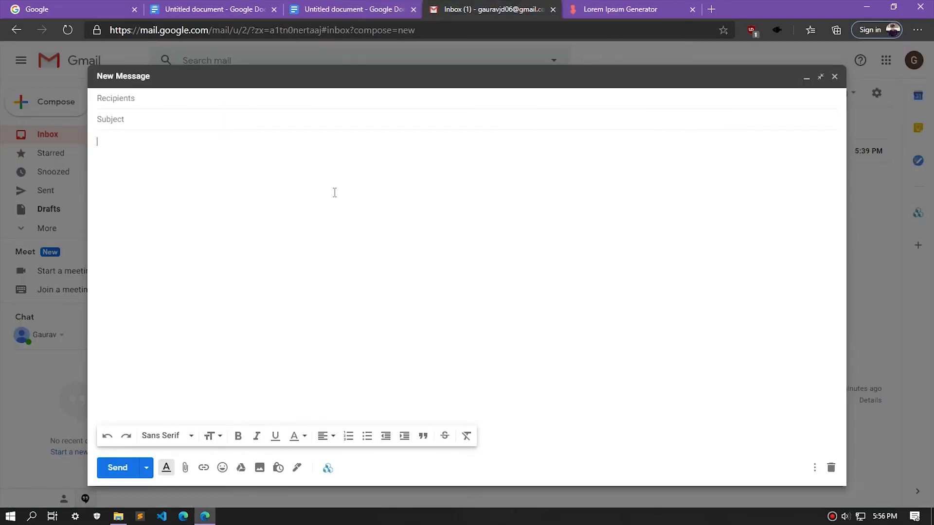
pyautogui.hotkey('ctrl', 'v')
pyautogui.scroll(10, 370, 243)
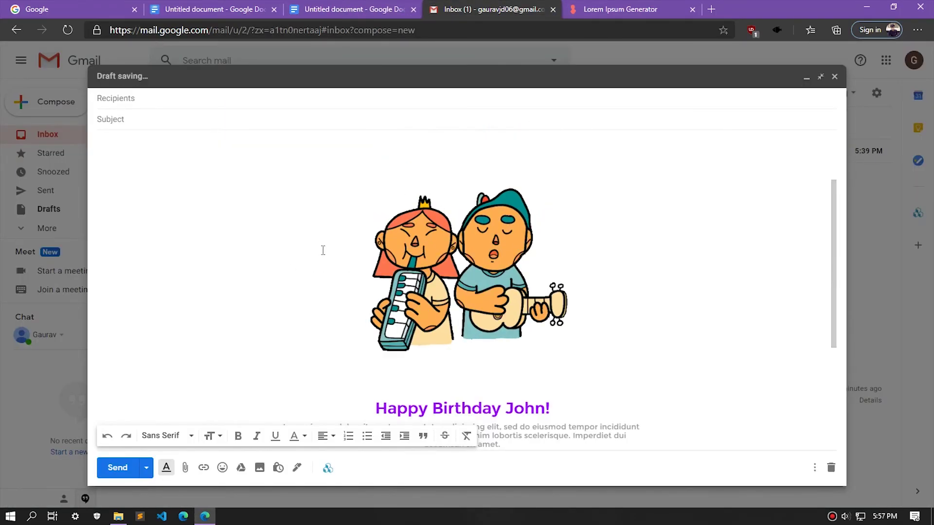
pyautogui.scroll(-6, 378, 261)
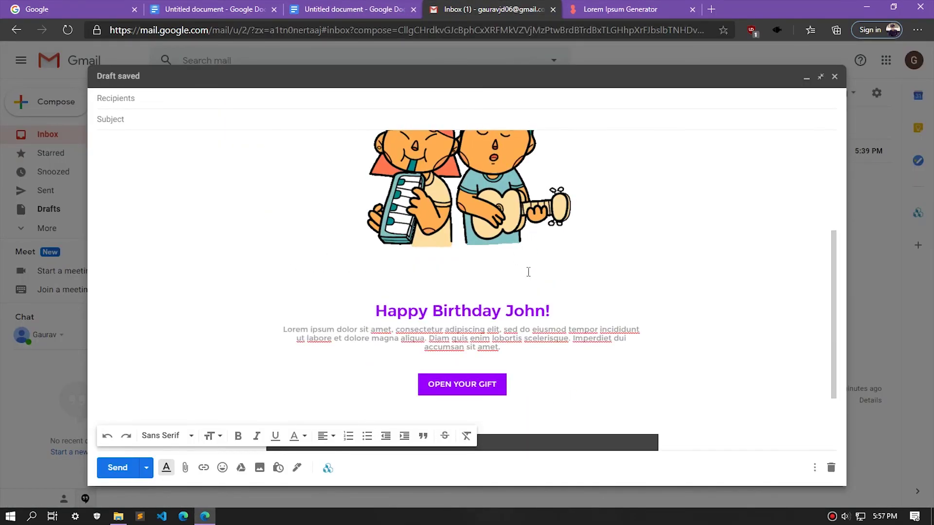
pyautogui.click(550, 302)
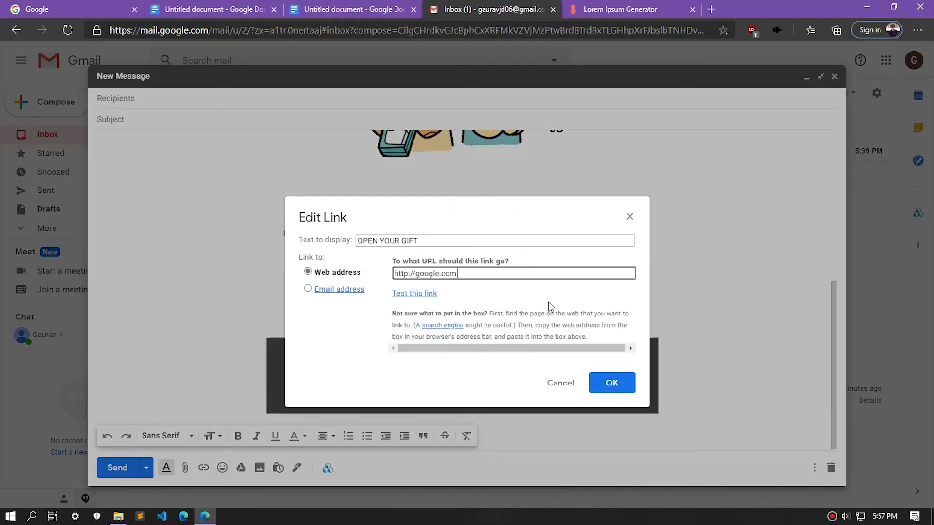
pyautogui.click(610, 384)
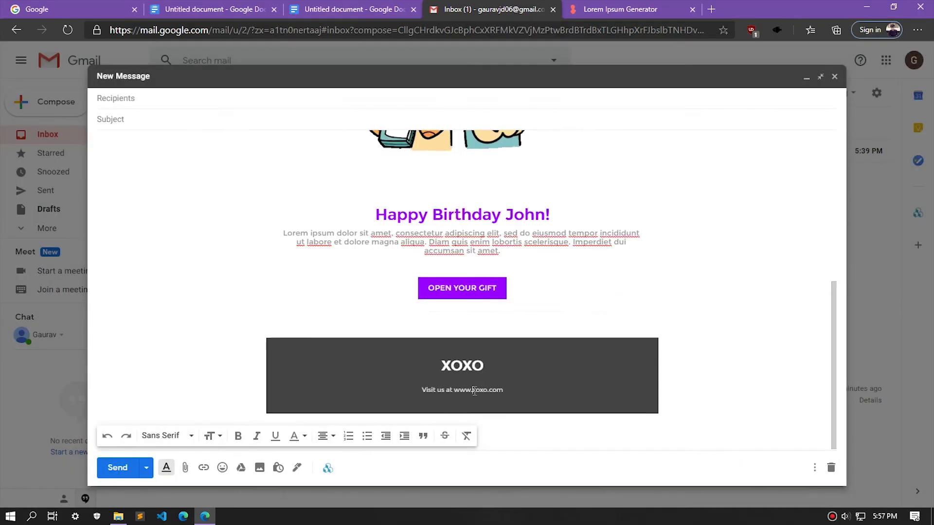
pyautogui.click(588, 404)
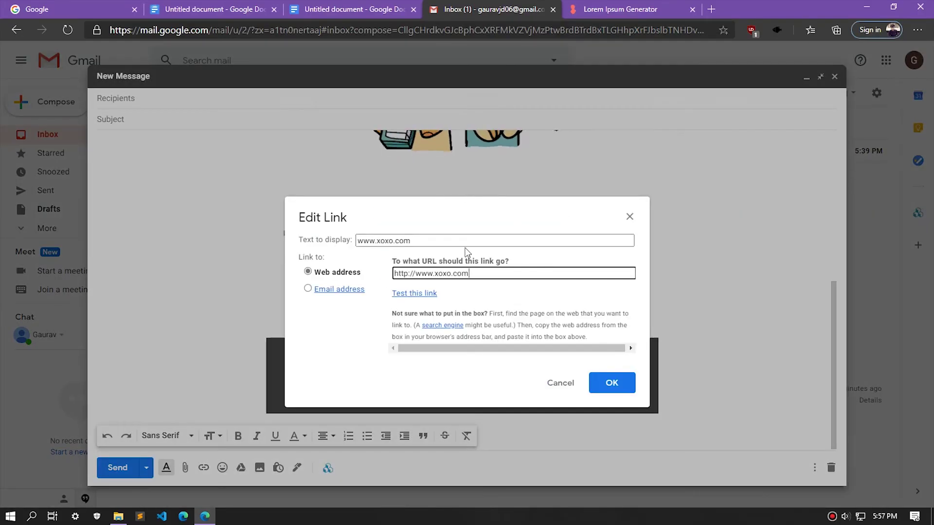
pyautogui.click(630, 218)
pyautogui.scroll(5, 491, 258)
pyautogui.scroll(-5, 370, 226)
pyautogui.click(656, 341)
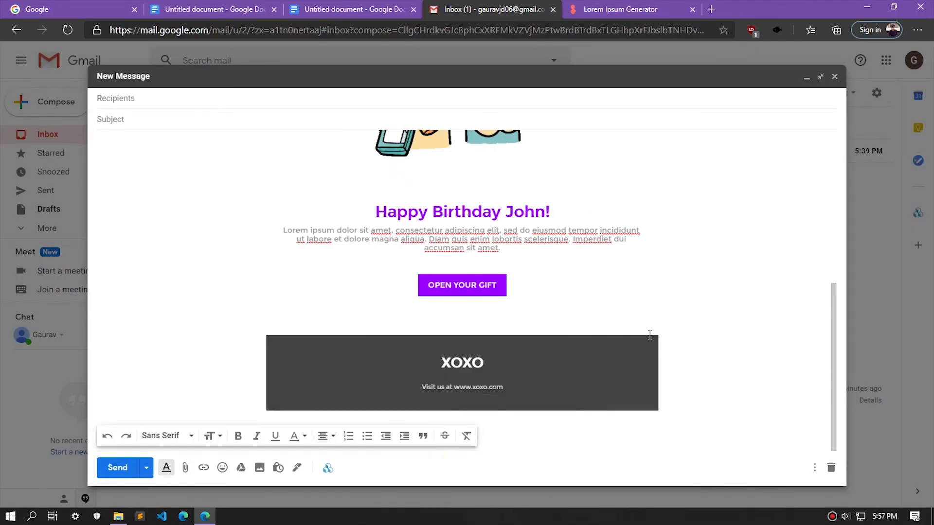
# Save the birthday message draft as a new named template
pyautogui.click(815, 470)
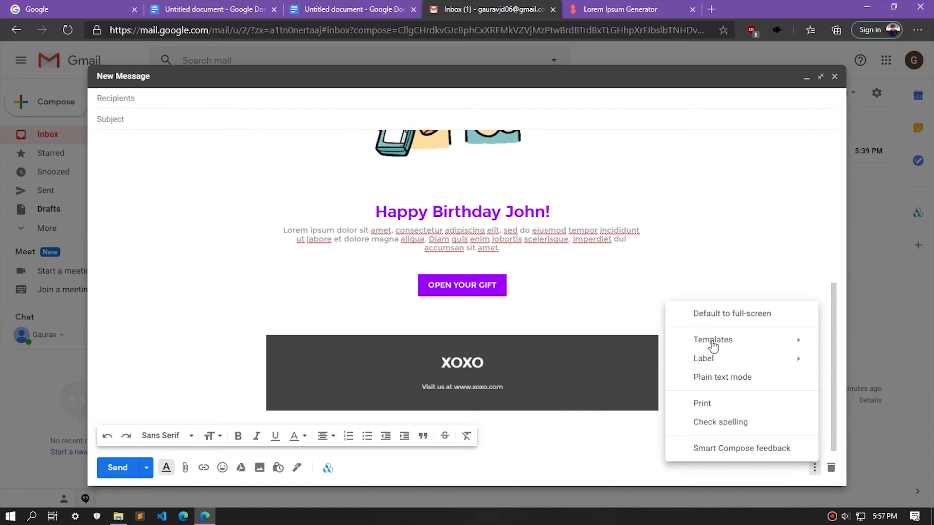
pyautogui.moveTo(720, 345)
pyautogui.moveTo(551, 396)
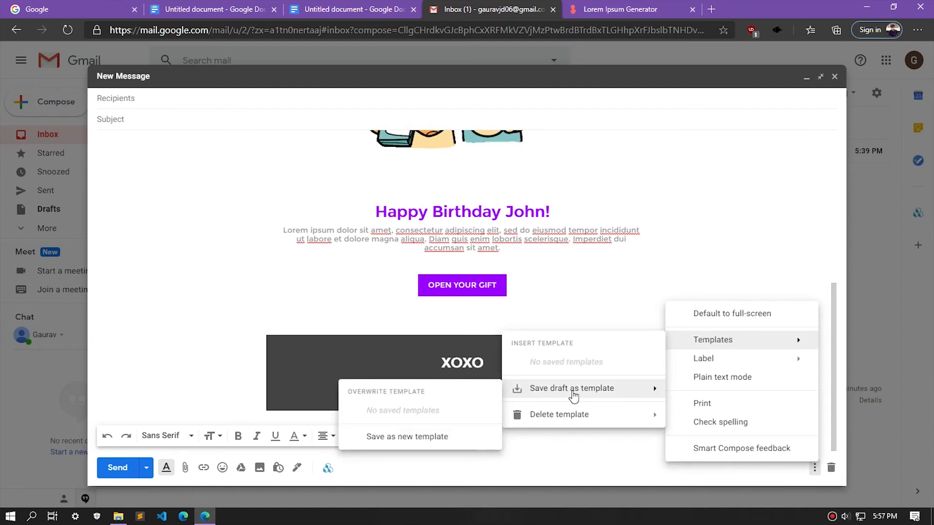
pyautogui.click(392, 437)
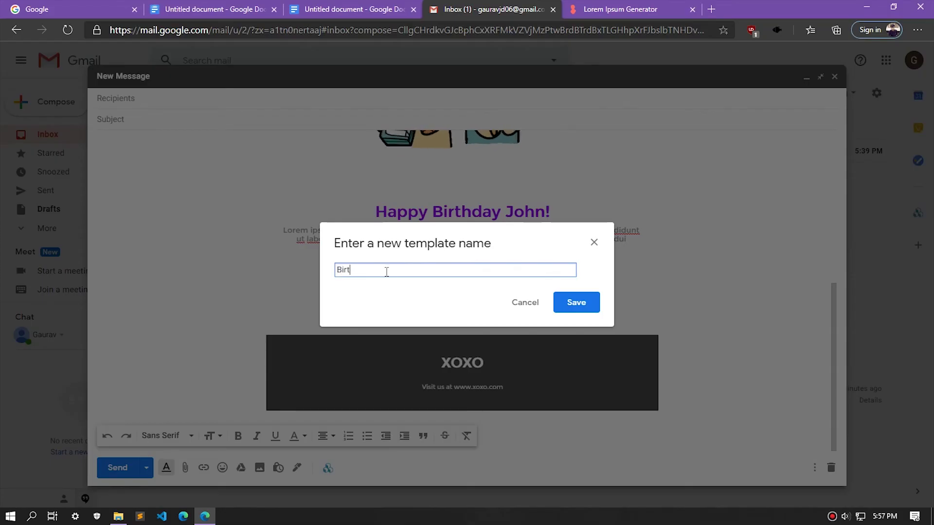
pyautogui.click(596, 294)
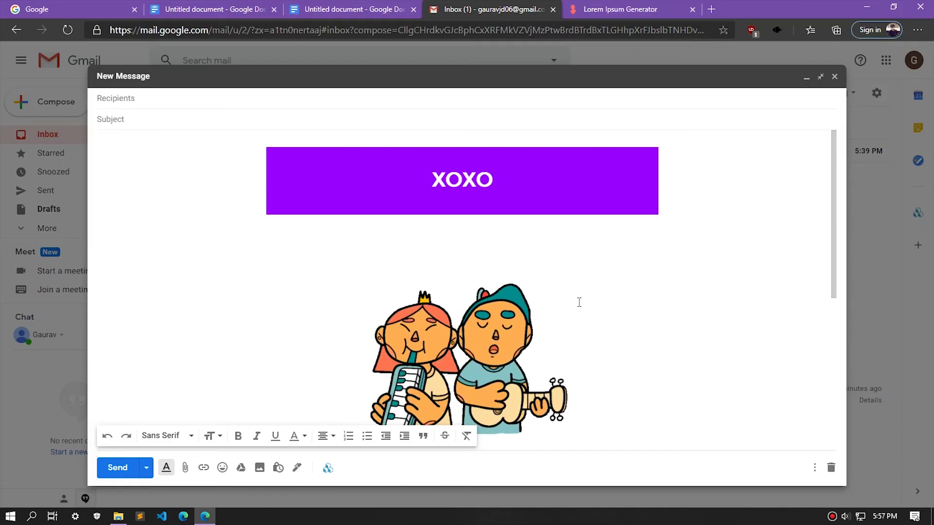
# Fill in the suggested contact's e-mail as the recipient and send the birthday message
pyautogui.scroll(-5, 232, 258)
pyautogui.click(150, 103)
pyautogui.write('gau')
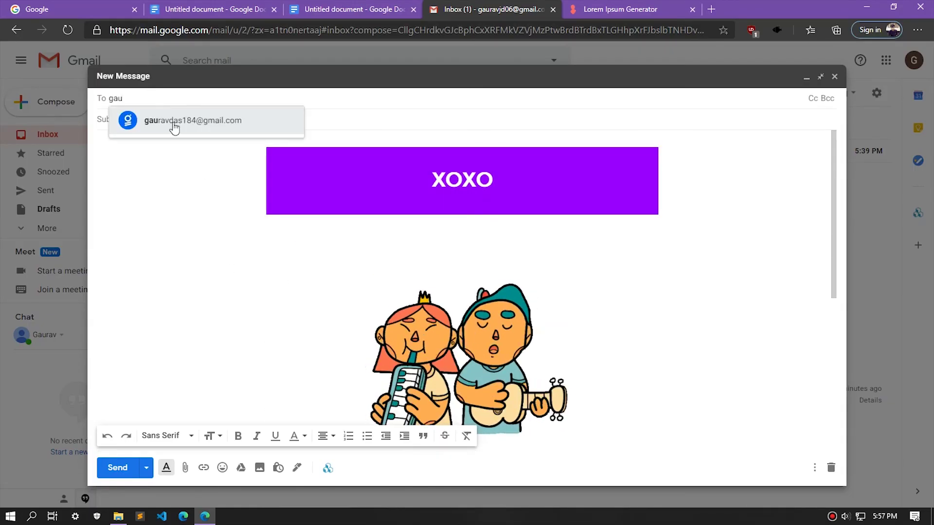
pyautogui.click(174, 124)
pyautogui.click(128, 467)
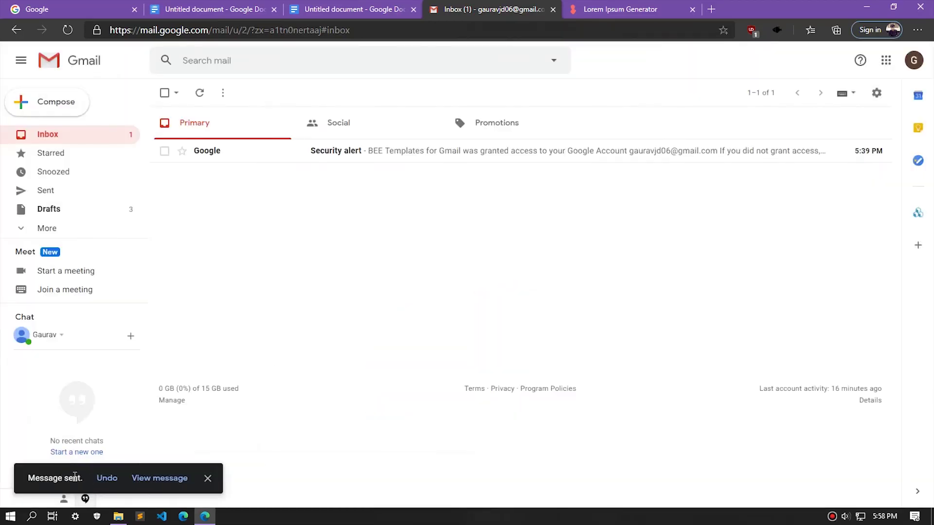
# View the sent birthday message and examine its layout from header to footer, then leave it
pyautogui.click(163, 477)
pyautogui.scroll(-7, 546, 298)
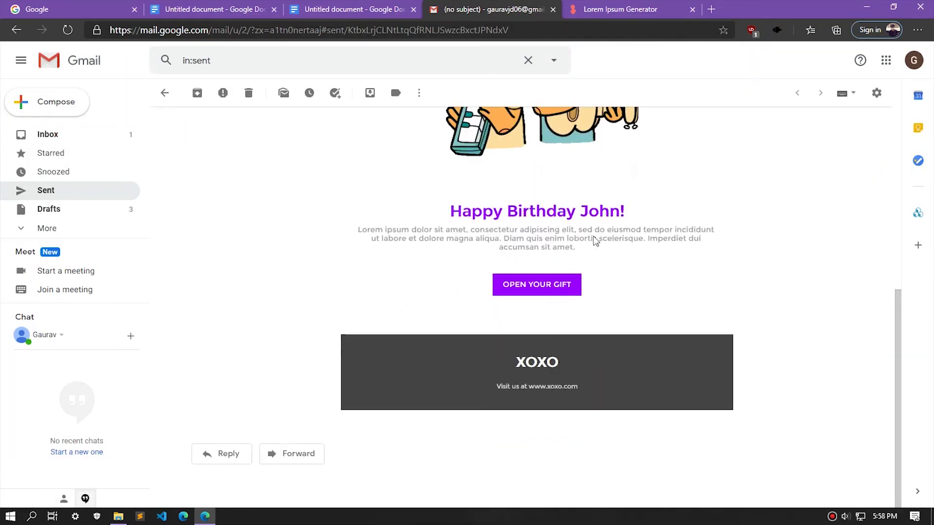
pyautogui.scroll(5, 350, 308)
pyautogui.scroll(2, 323, 243)
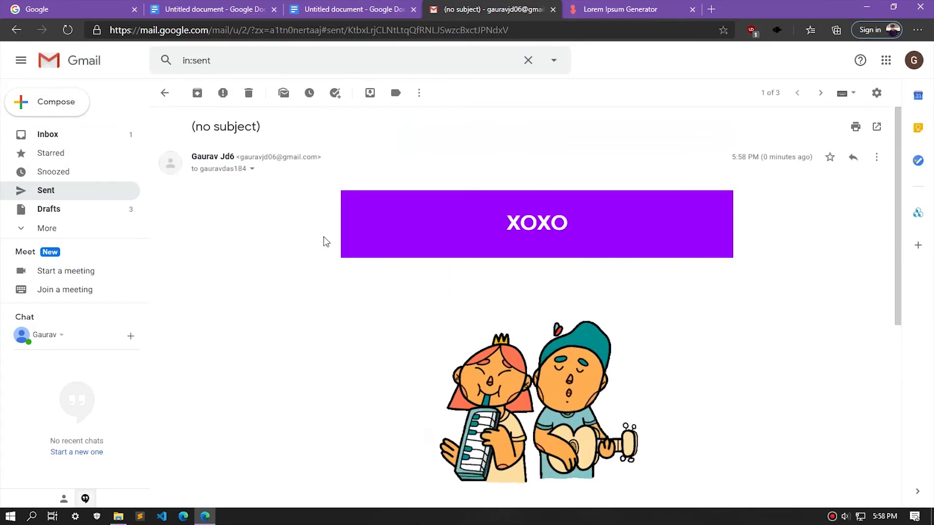
pyautogui.scroll(-1, 323, 242)
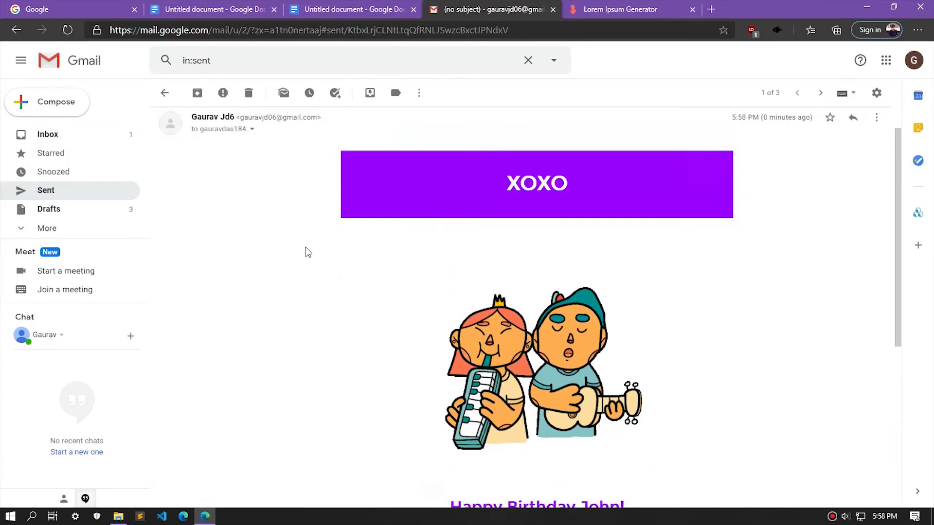
pyautogui.click(15, 31)
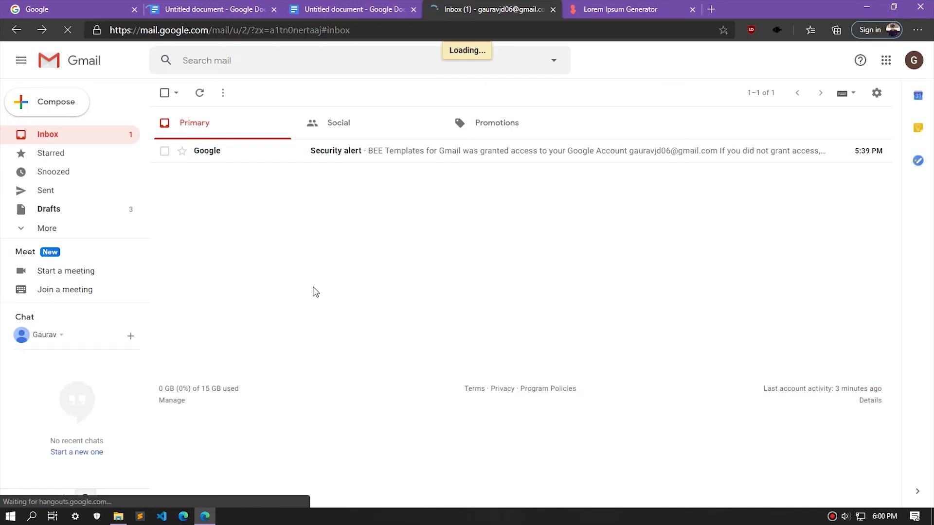
# Start a new message in full-screen view and insert the saved Birthday template into it
pyautogui.click(53, 106)
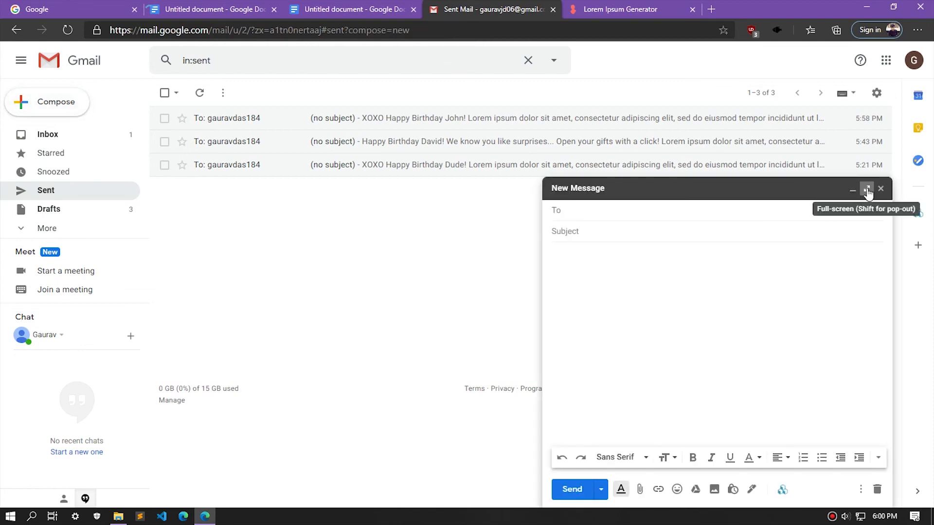
pyautogui.click(870, 189)
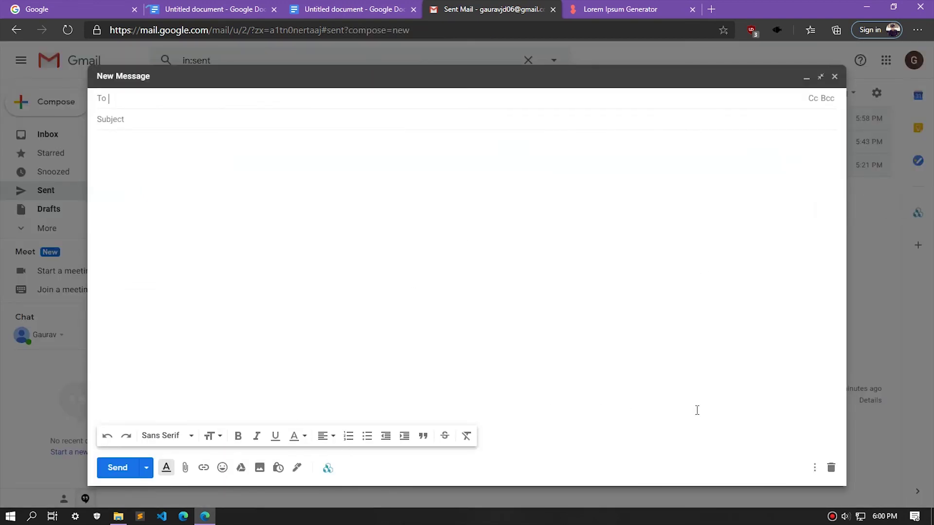
pyautogui.click(815, 468)
pyautogui.moveTo(728, 343)
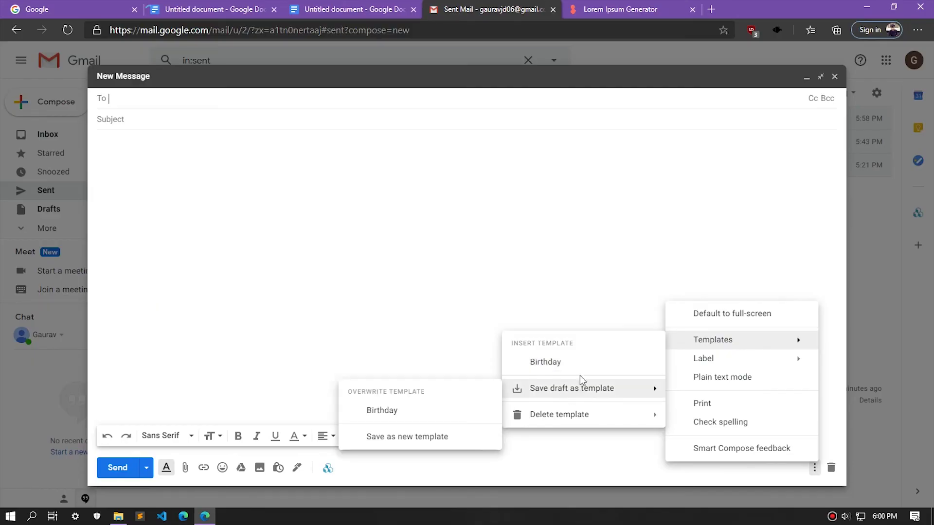
pyautogui.click(542, 366)
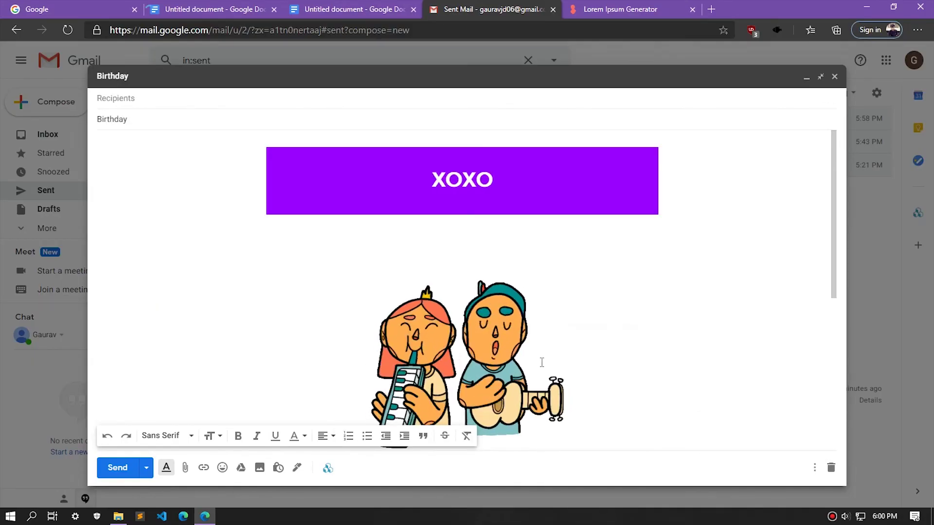
# Replace the name in the purple Happy Birthday heading with another recipient's first name, keeping the exclamation mark, and review the message down to its footer
pyautogui.scroll(-5, 542, 360)
pyautogui.scroll(4, 506, 354)
pyautogui.moveTo(506, 404); pyautogui.dragTo(545, 404)
pyautogui.write('David!')
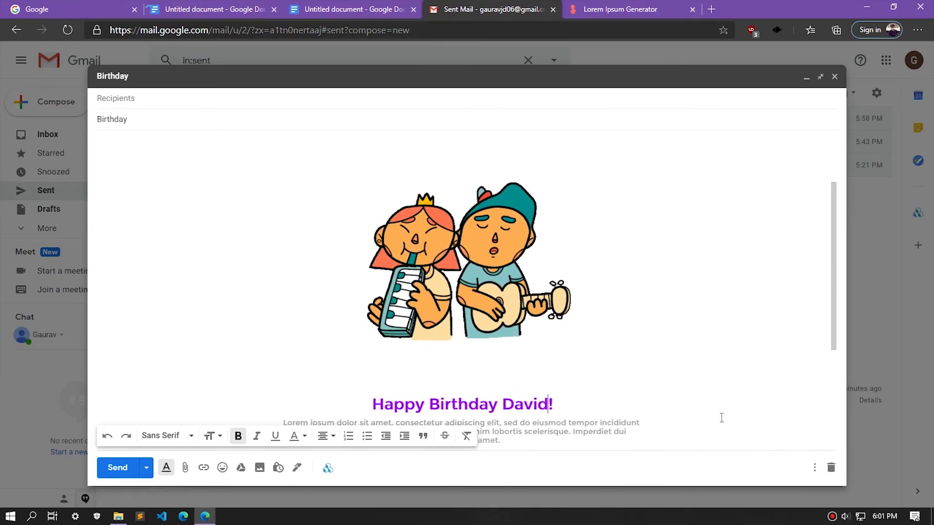
pyautogui.scroll(-4, 616, 316)
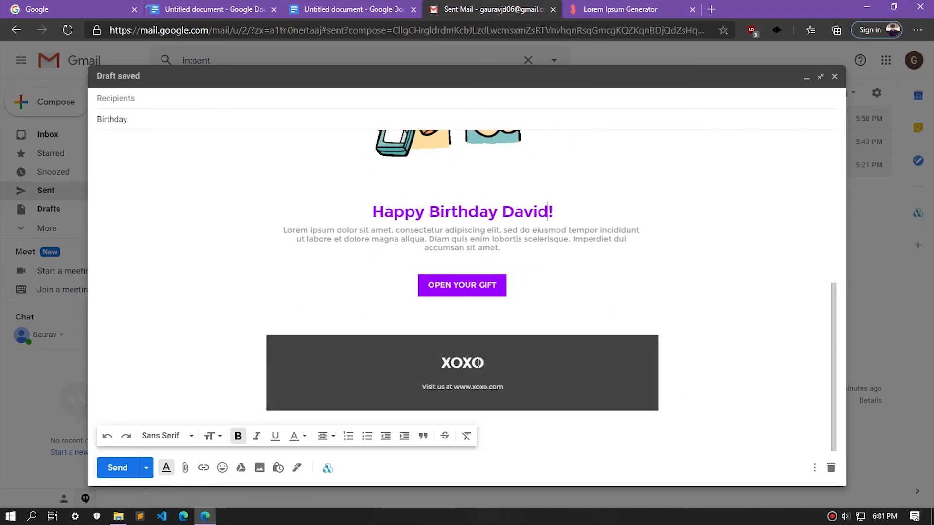
# Fill the birthday message's recipient field with placeholder text starting with "sdfasdf"
pyautogui.scroll(5, 479, 362)
pyautogui.click(146, 100)
pyautogui.write('sdfasdf')
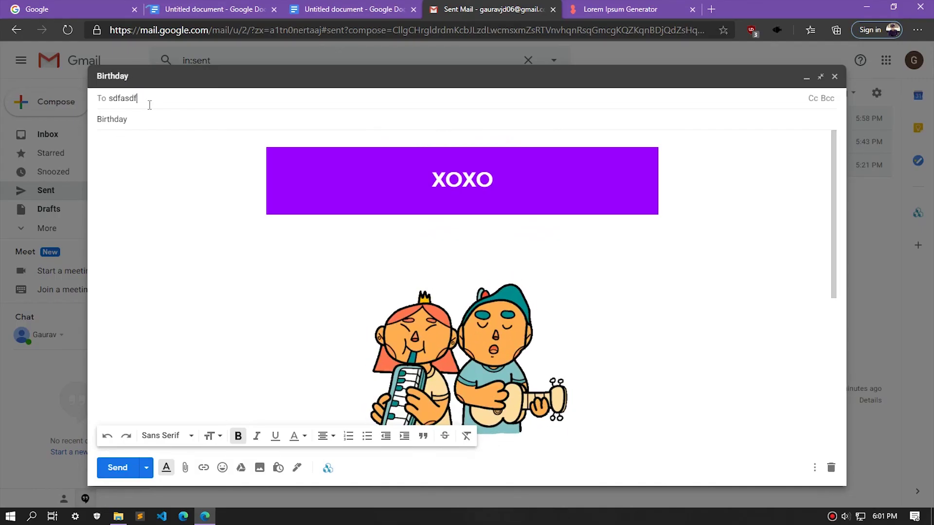
pyautogui.write('jkdjkd')
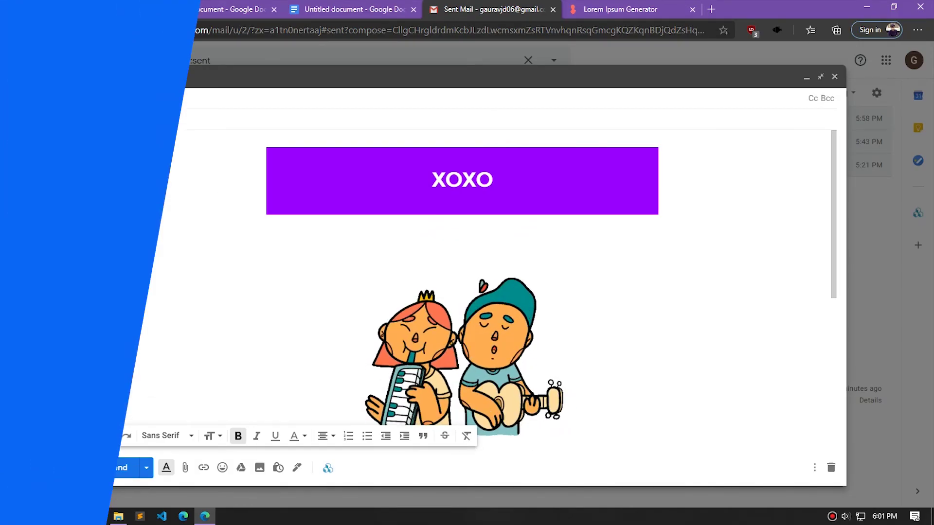